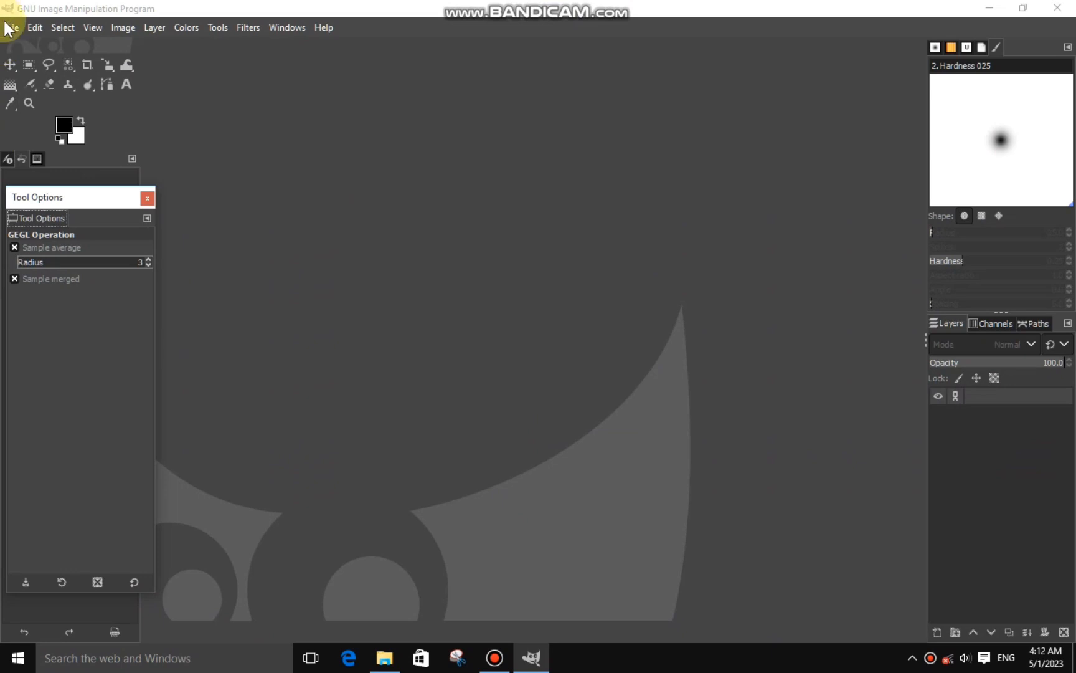
Step: Create a new blank white image of 1920 × 1080 px
{"action": "left_click", "coordinate": [9, 28]}
{"action": "left_click", "coordinate": [35, 49]}
{"action": "left_click", "coordinate": [320, 238]}
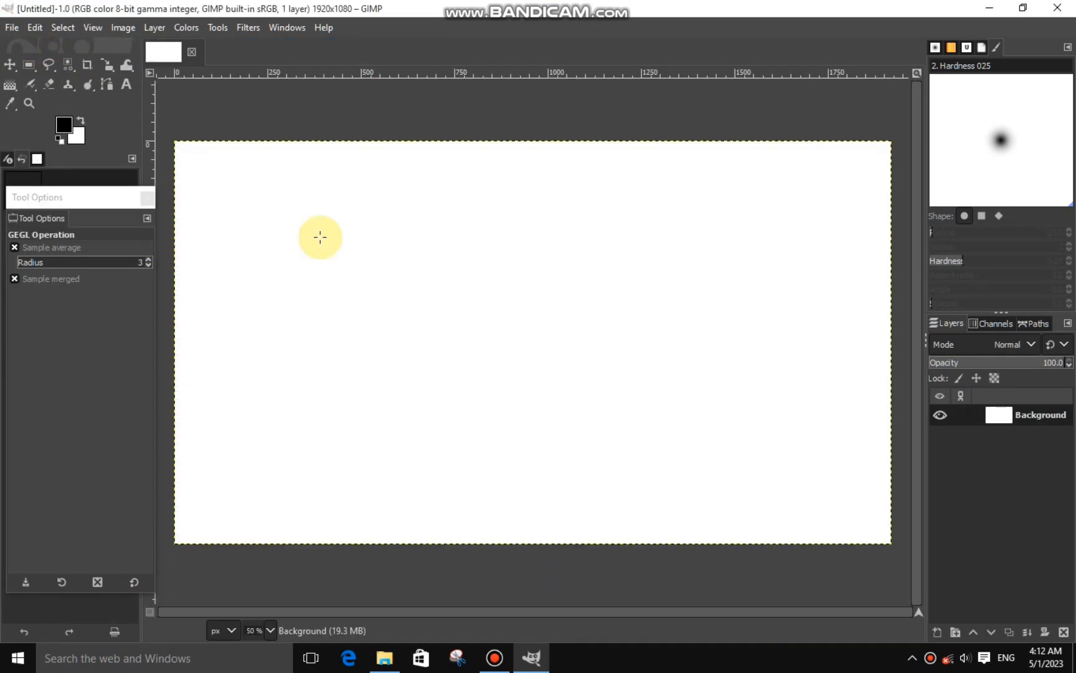
Step: Add a text box left of the canvas centre containing the letter A in Ebrima Bold
{"action": "left_click", "coordinate": [129, 81]}
{"action": "left_click_drag", "start_coordinate": [352, 256], "coordinate": [595, 441]}
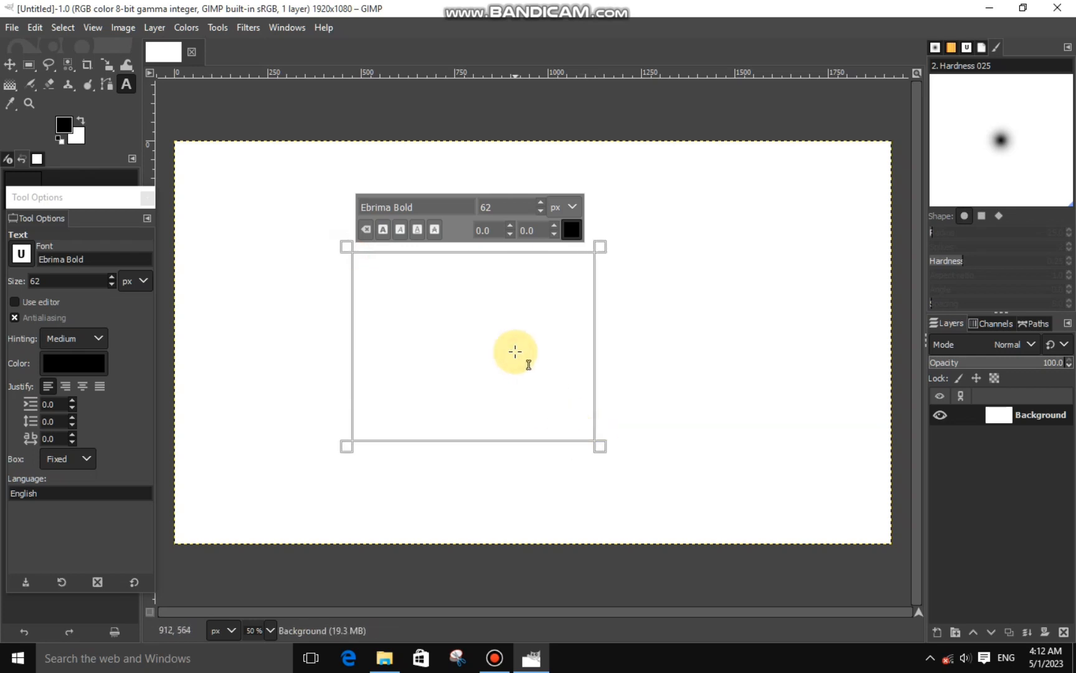
{"action": "type", "text": "G"}
{"action": "key", "text": "BackSpace"}
{"action": "type", "text": "A"}
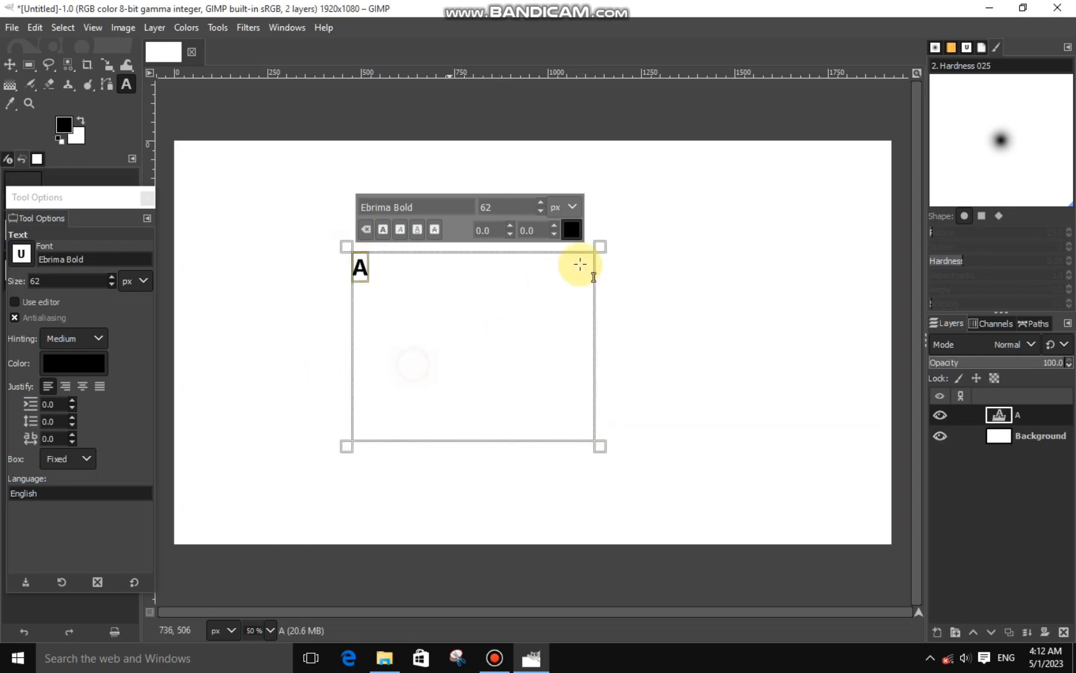
Step: Enlarge the letter A to fill most of its text box and narrow the box around the letter
{"action": "left_click_drag", "start_coordinate": [543, 203], "coordinate": [542, 224]}
{"action": "left_click", "coordinate": [539, 210]}
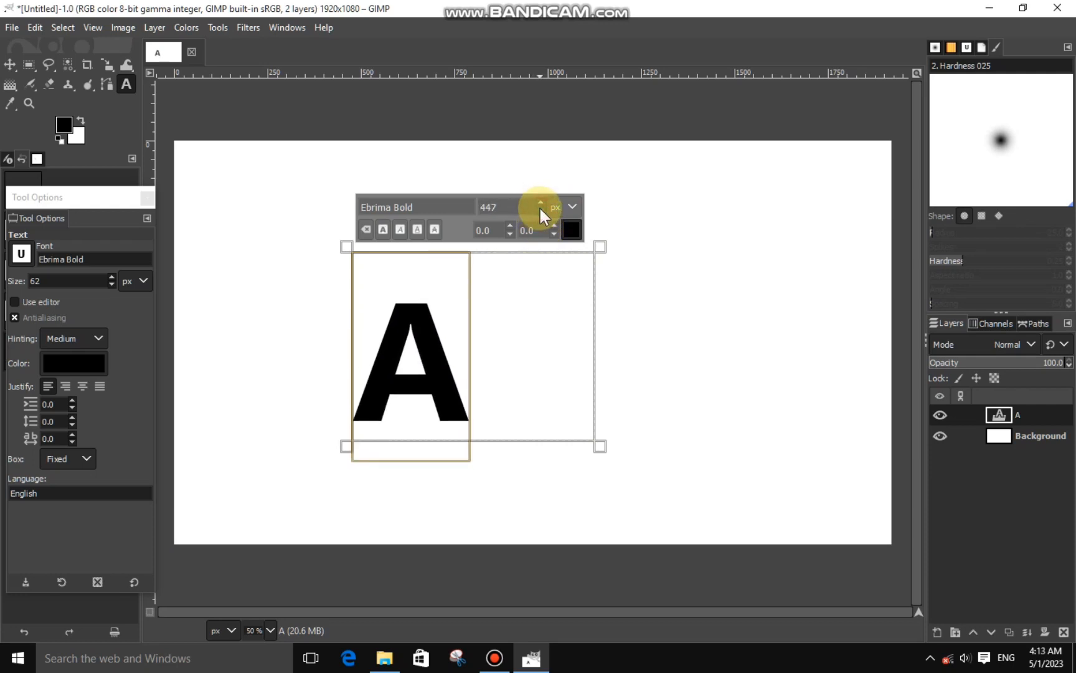
{"action": "left_click_drag", "start_coordinate": [539, 210], "coordinate": [539, 211]}
{"action": "left_click_drag", "start_coordinate": [601, 331], "coordinate": [476, 445]}
Step: Add a separate text layer with the letter G beside the A and enlarge it to match the A's height
{"action": "left_click_drag", "start_coordinate": [492, 248], "coordinate": [630, 479]}
{"action": "type", "text": "G"}
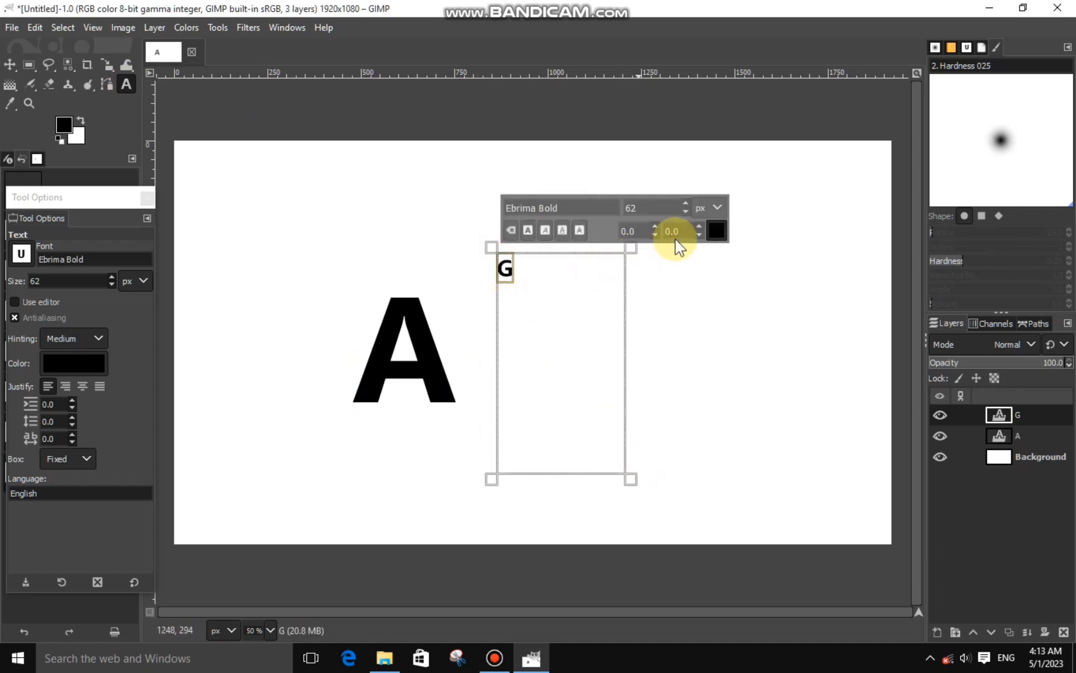
{"action": "left_click_drag", "start_coordinate": [685, 201], "coordinate": [686, 208]}
Step: Use the Scale tool to shift the G over the A's inner leg, and apply the transform at 343 × 591 px
{"action": "left_click", "coordinate": [106, 83]}
{"action": "left_click", "coordinate": [107, 65]}
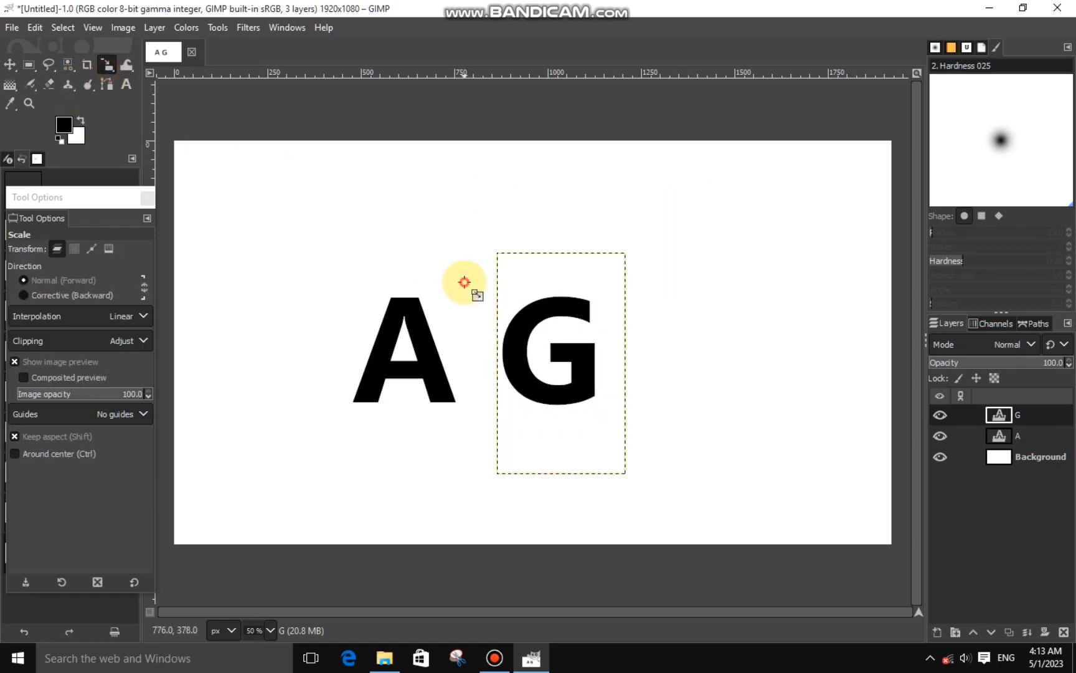
{"action": "left_click", "coordinate": [570, 368]}
{"action": "left_click_drag", "start_coordinate": [570, 368], "coordinate": [489, 367]}
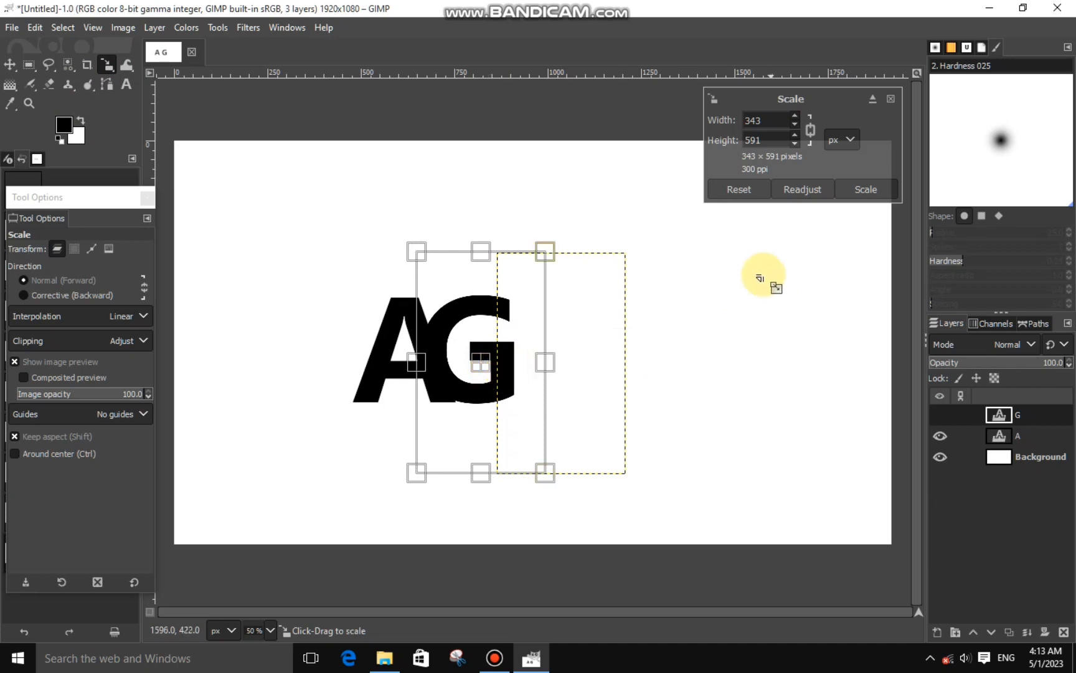
{"action": "left_click", "coordinate": [858, 189]}
Step: Select the letter A by color on its layer and grow the selection slightly beyond the letter's edges
{"action": "left_click", "coordinate": [996, 434]}
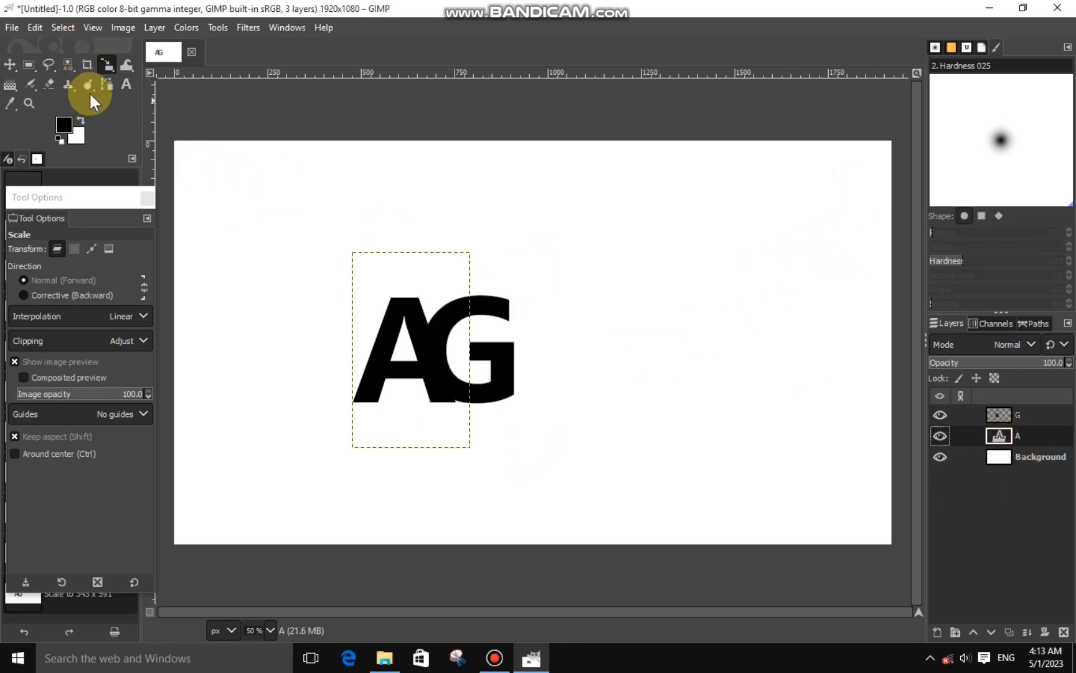
{"action": "left_click", "coordinate": [67, 70]}
{"action": "left_click", "coordinate": [376, 350]}
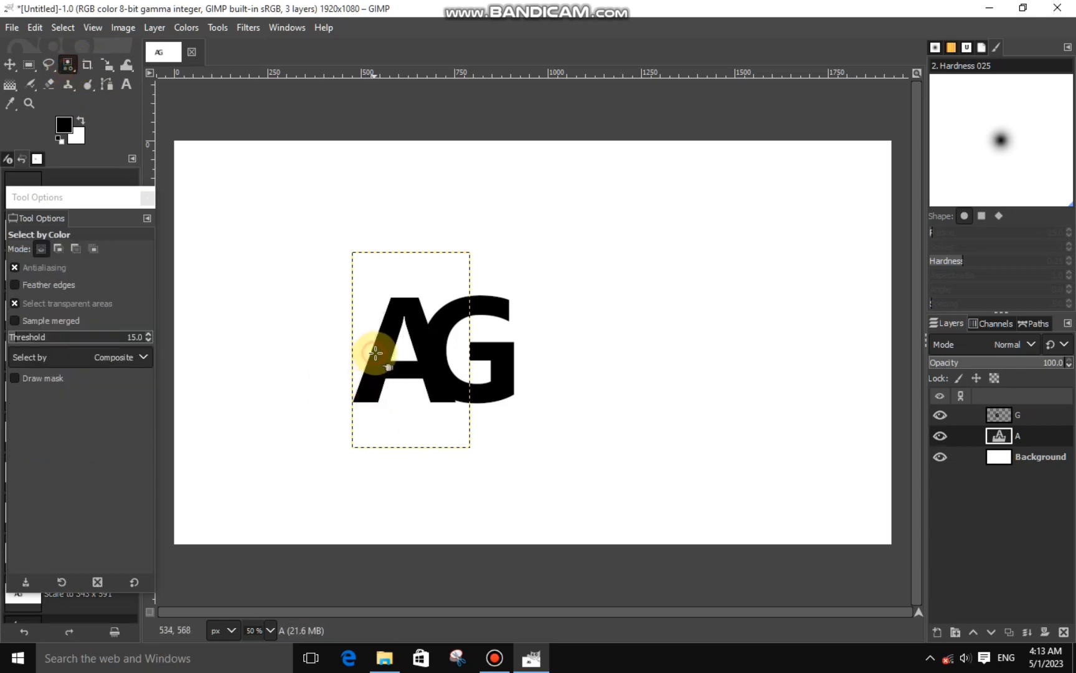
{"action": "left_click", "coordinate": [64, 27]}
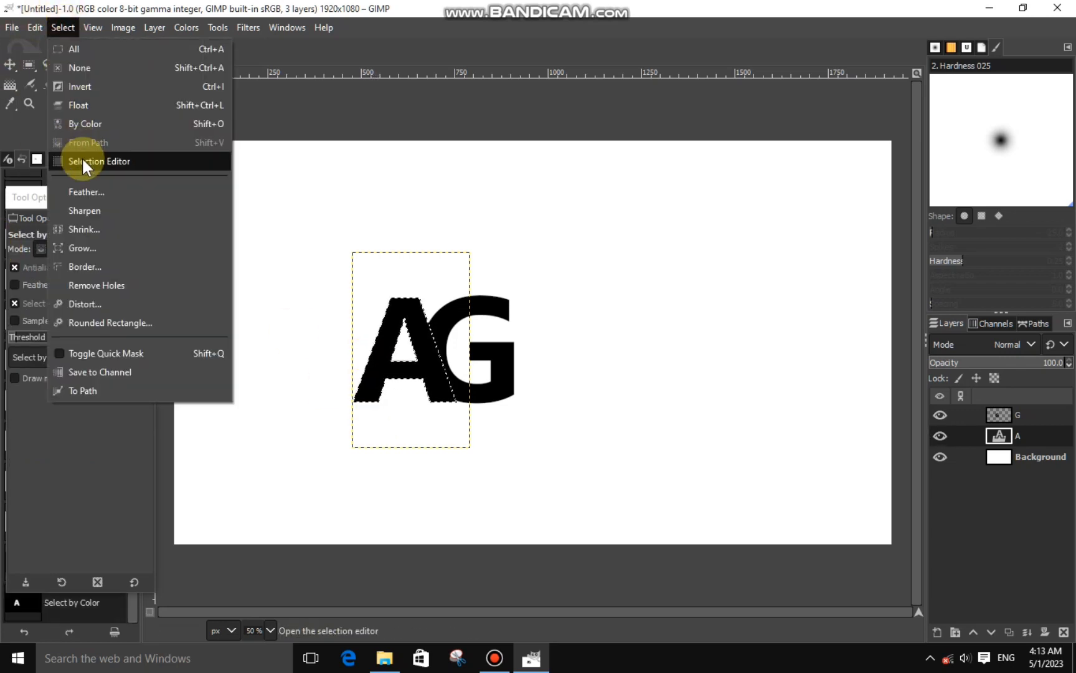
{"action": "left_click", "coordinate": [86, 246]}
{"action": "left_click", "coordinate": [132, 301]}
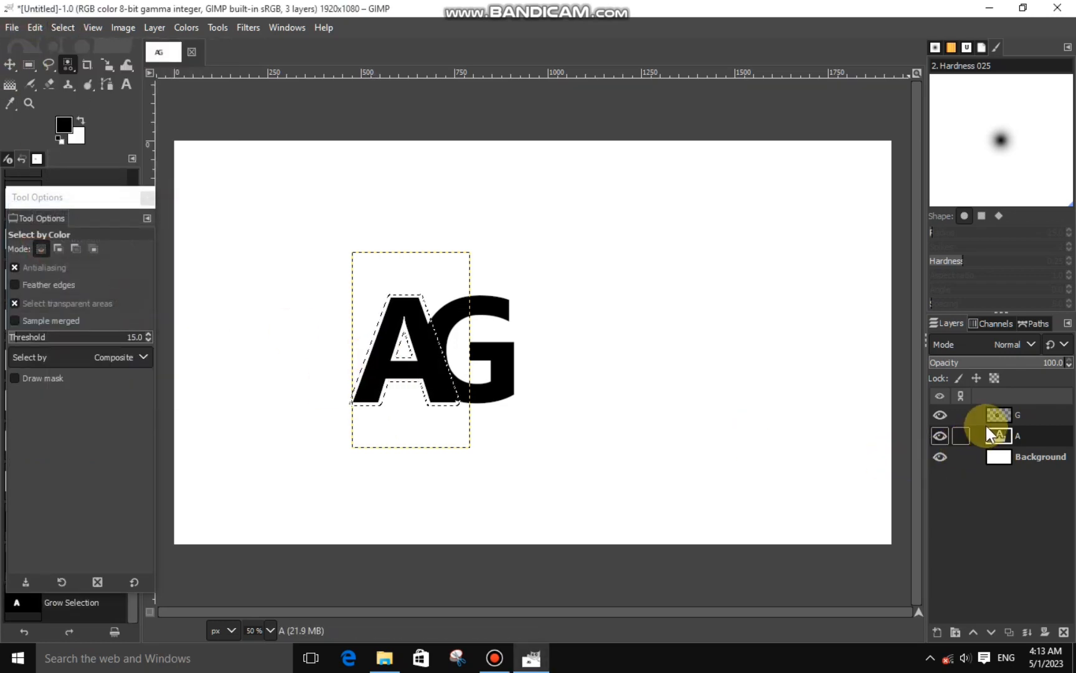
Step: Cut the grown A-shaped selection out of the G layer to leave a thin gap between the letters, and deselect
{"action": "left_click", "coordinate": [999, 415]}
{"action": "right_click", "coordinate": [584, 394]}
{"action": "mouse_move", "coordinate": [622, 427]}
{"action": "left_click", "coordinate": [713, 249]}
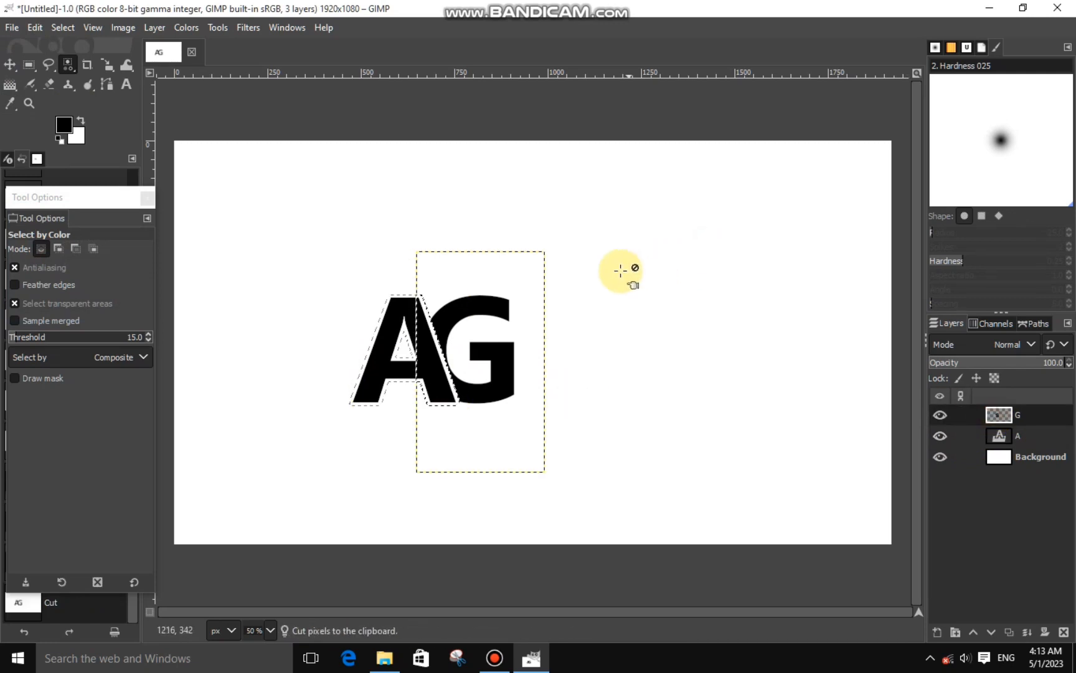
{"action": "key", "text": "ctrl+shift+a"}
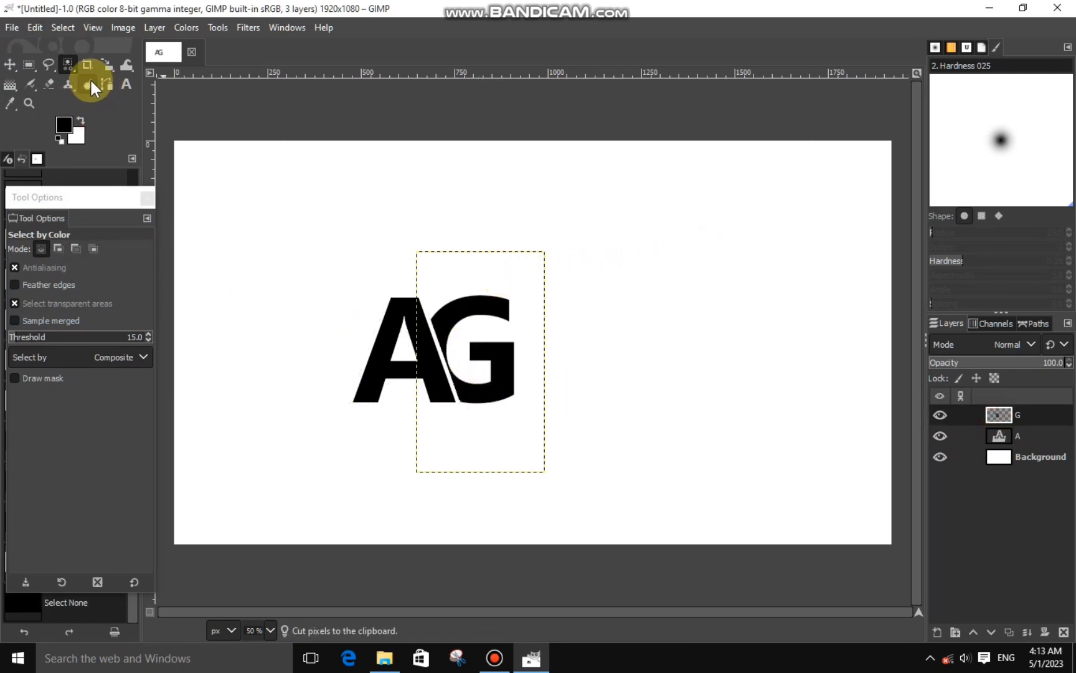
Step: On the A layer, outline the crossbar between the legs with Free Select, cut it out and clear the selection
{"action": "key", "text": "f"}
{"action": "left_click", "coordinate": [1006, 439]}
{"action": "scroll", "coordinate": [413, 365], "scroll_direction": "up", "scroll_amount": 4}
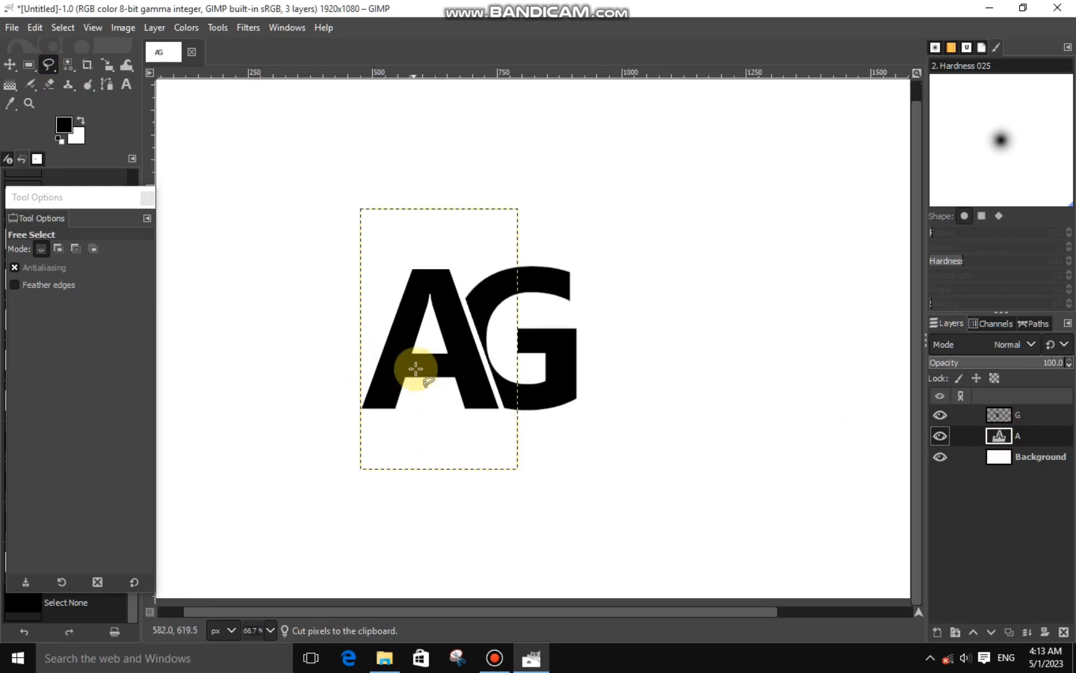
{"action": "left_click", "coordinate": [403, 321]}
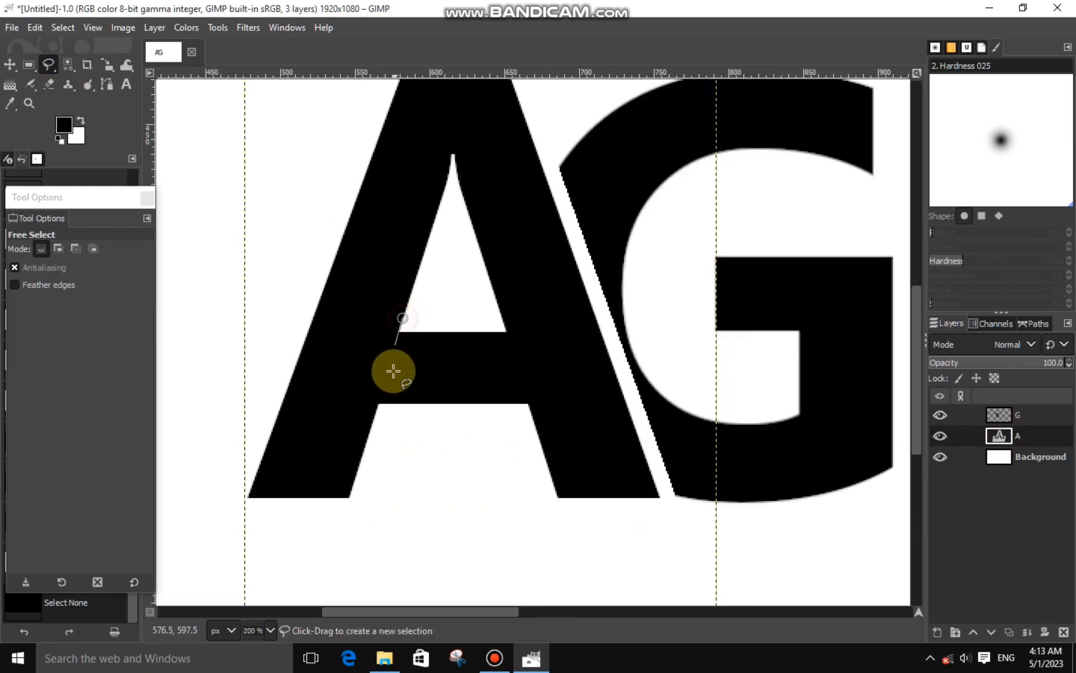
{"action": "left_click", "coordinate": [362, 455]}
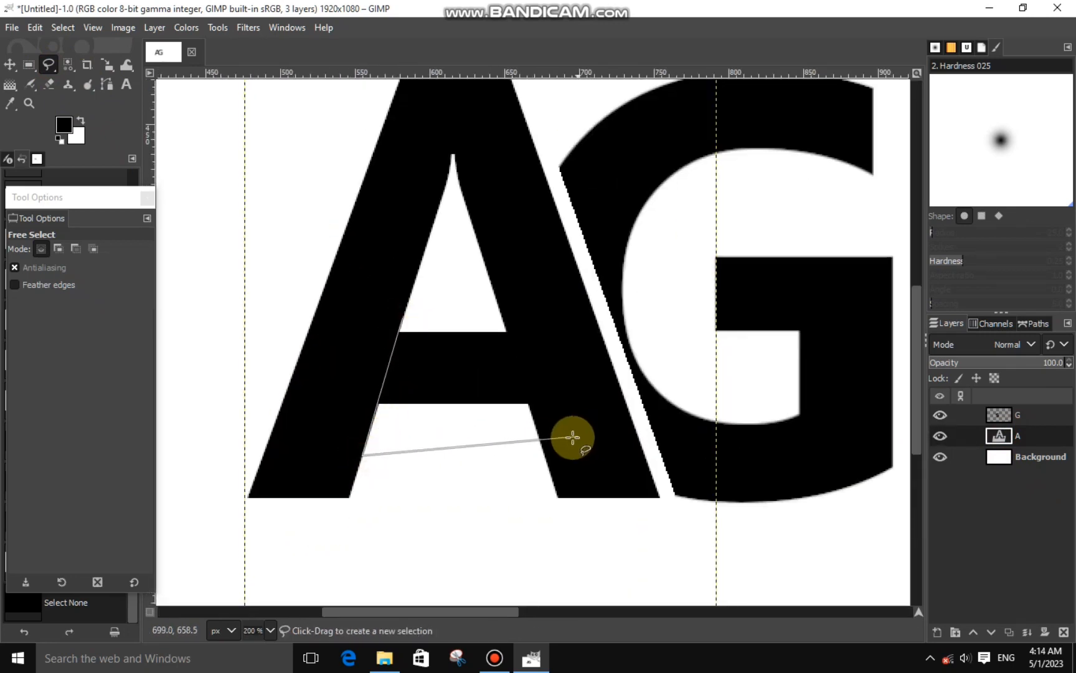
{"action": "left_click", "coordinate": [539, 447]}
{"action": "left_click", "coordinate": [500, 310]}
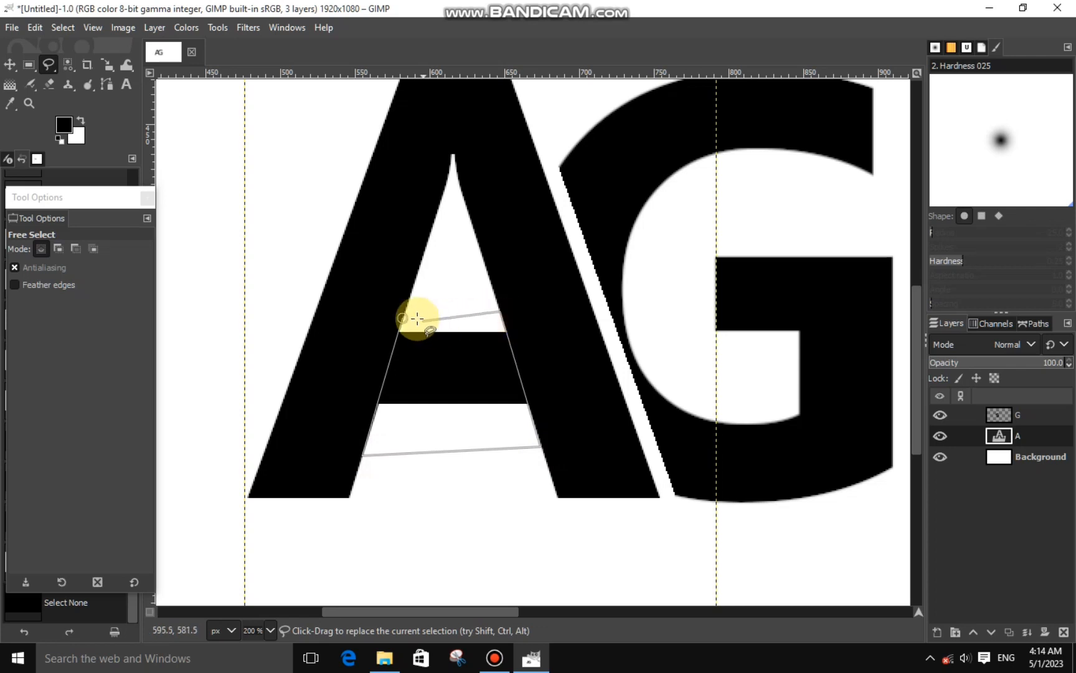
{"action": "left_click", "coordinate": [404, 317]}
{"action": "right_click", "coordinate": [472, 343]}
{"action": "mouse_move", "coordinate": [516, 371]}
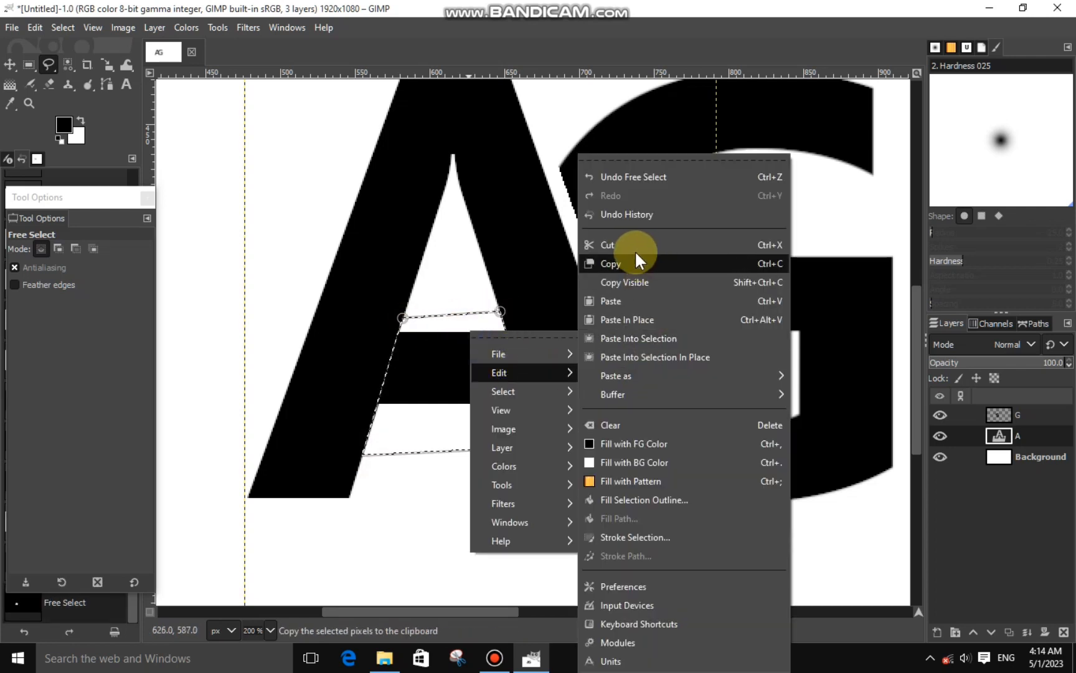
{"action": "left_click", "coordinate": [629, 244]}
{"action": "key", "text": "ctrl+shift+a"}
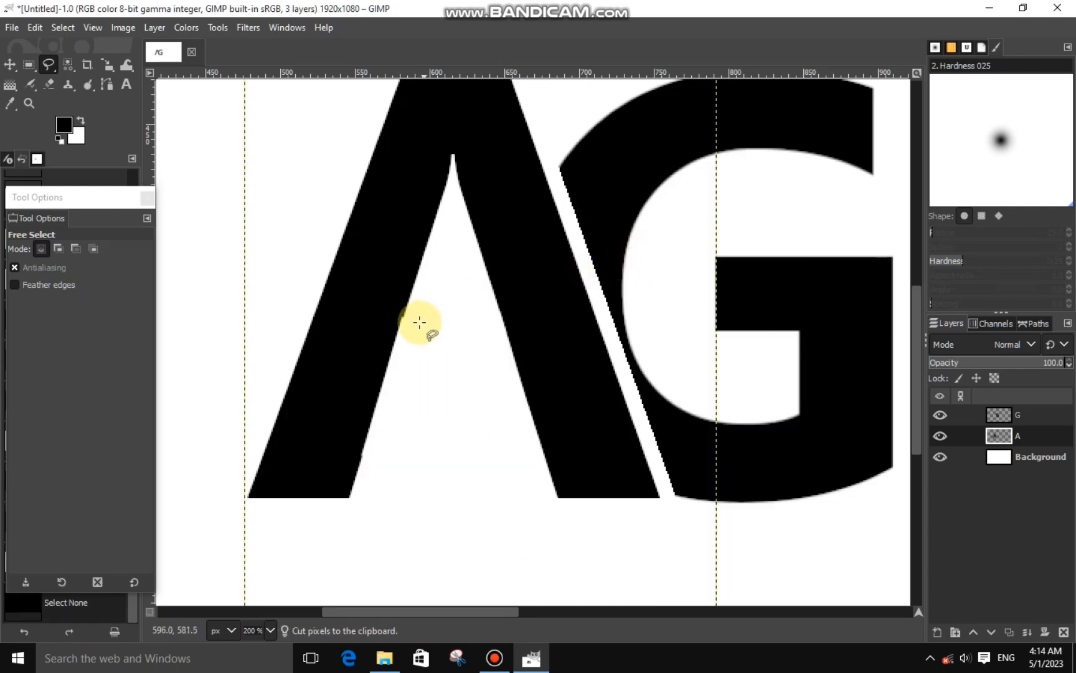
Step: Add a new transparent 1920 × 1080 px layer named Layer above the A layer
{"action": "key", "text": "minus"}
{"action": "key", "text": "minus"}
{"action": "key", "text": "minus"}
{"action": "left_click", "coordinate": [937, 631]}
{"action": "left_click", "coordinate": [961, 618]}
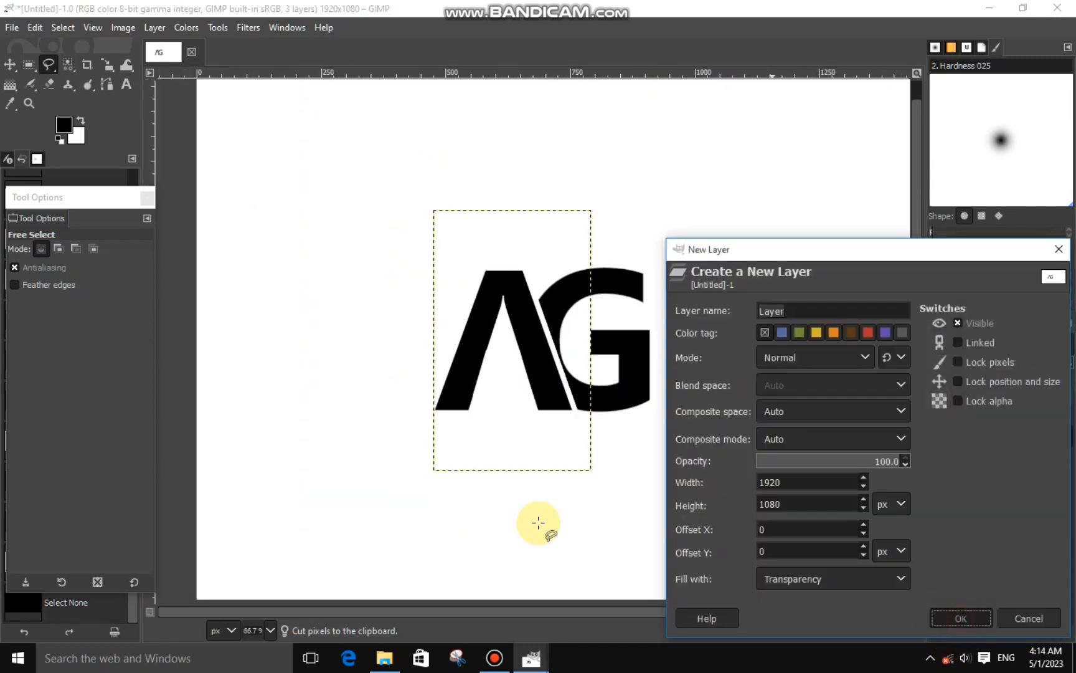
Step: Draw a rectangular selection of about 231 × 51 px from the A's outer leg to the G's bar, aligned with the bar's edges
{"action": "left_click", "coordinate": [29, 64]}
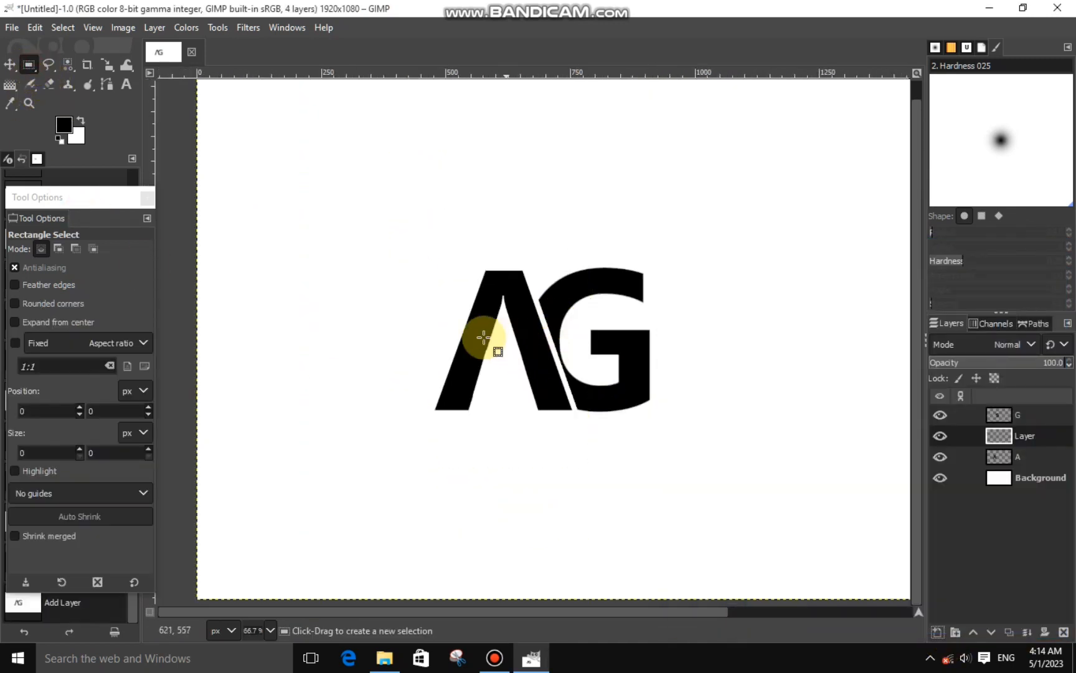
{"action": "left_click_drag", "start_coordinate": [480, 328], "coordinate": [595, 353]}
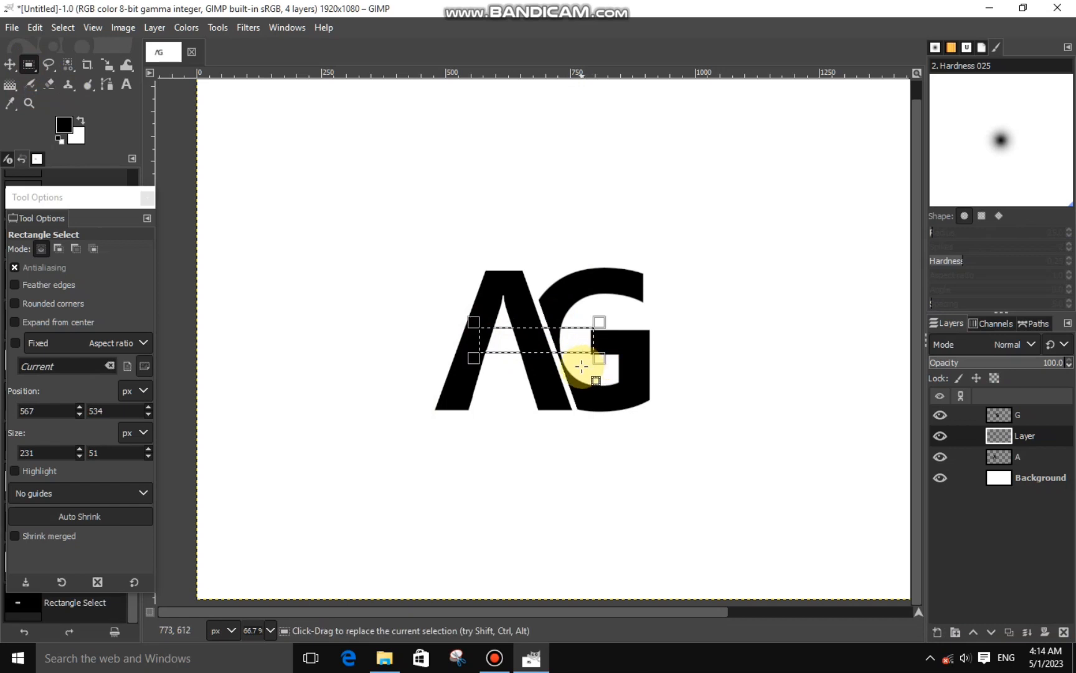
{"action": "key", "text": "plus"}
{"action": "key", "text": "plus"}
{"action": "key", "text": "plus"}
{"action": "left_click_drag", "start_coordinate": [541, 269], "coordinate": [544, 275]}
{"action": "left_click_drag", "start_coordinate": [516, 316], "coordinate": [516, 322]}
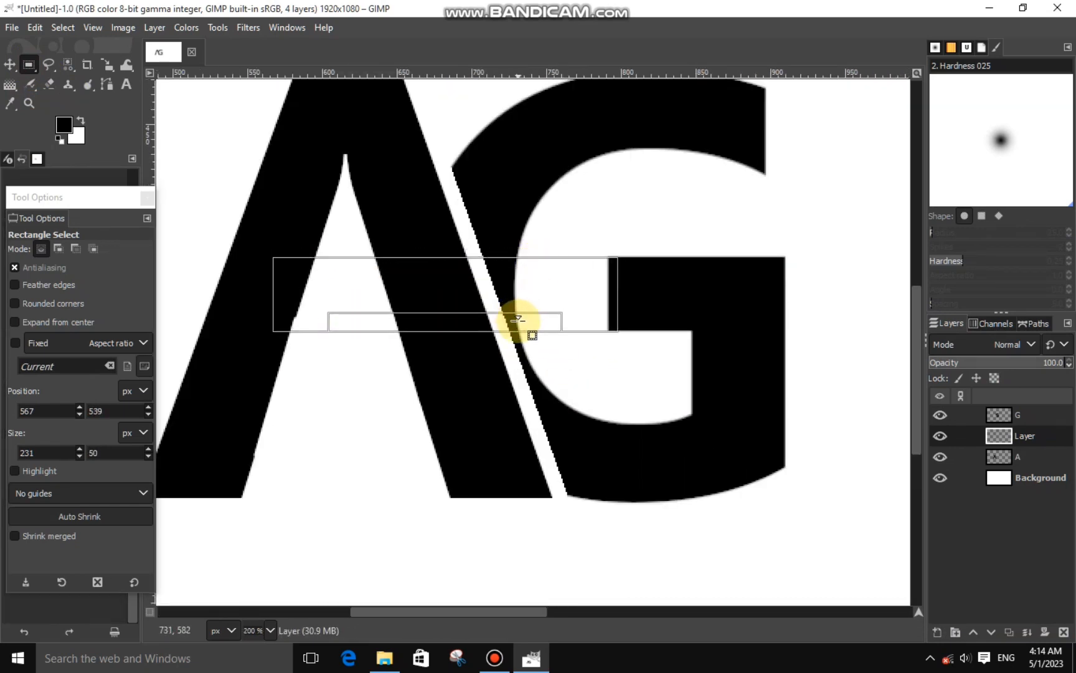
{"action": "key", "text": "plus"}
{"action": "key", "text": "plus"}
{"action": "key", "text": "plus"}
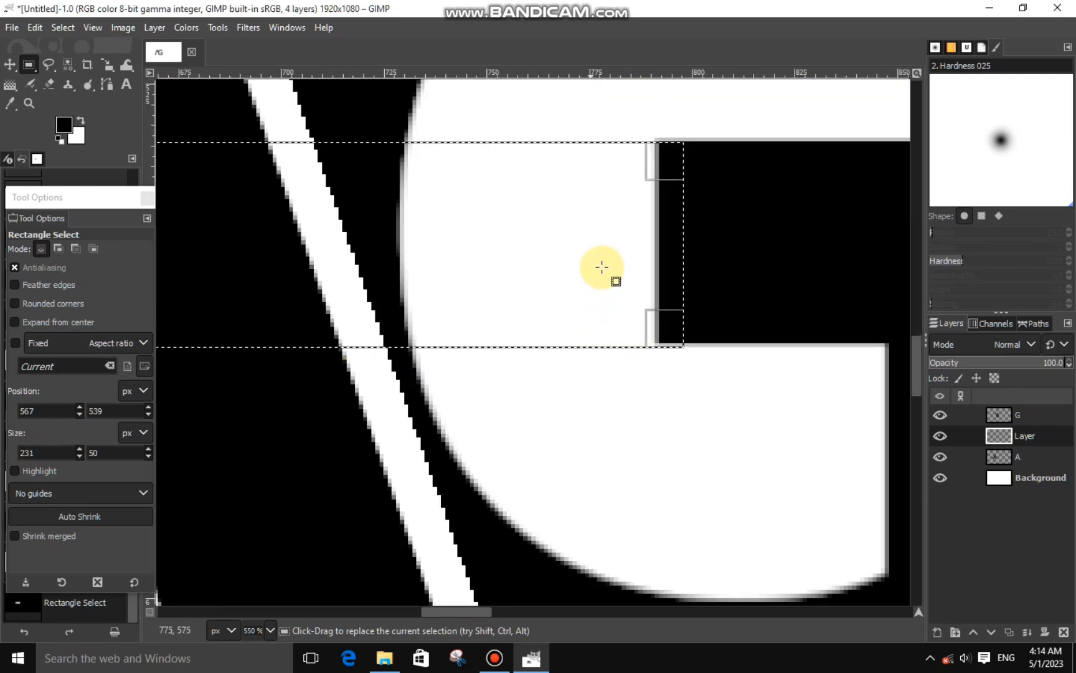
{"action": "left_click_drag", "start_coordinate": [593, 173], "coordinate": [594, 173]}
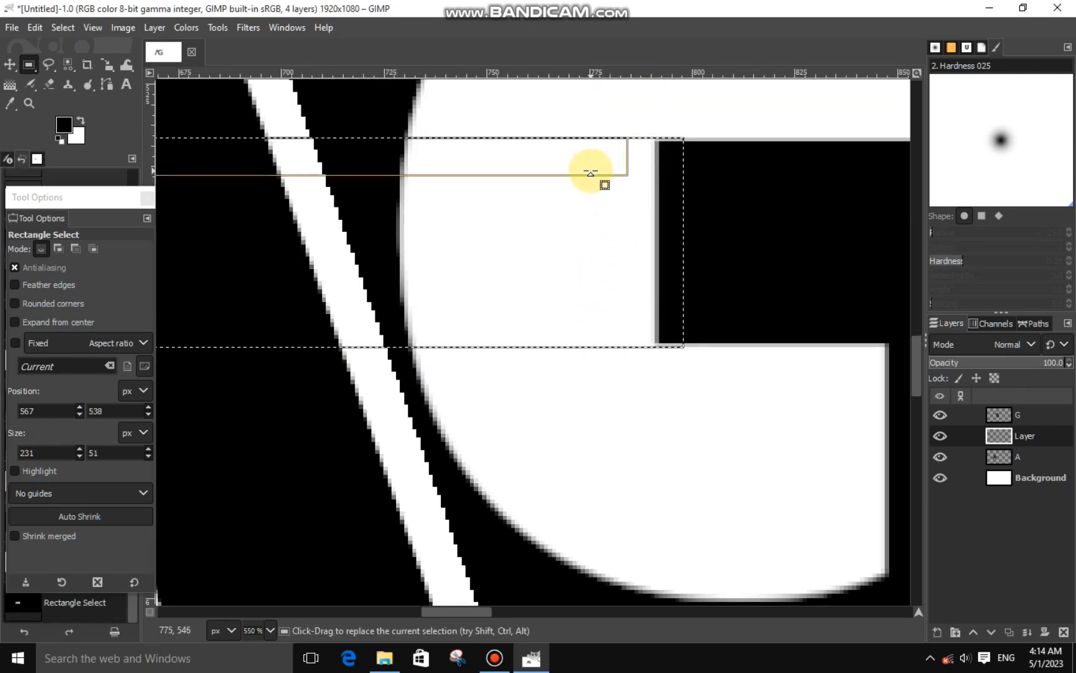
Step: Fill the 231 × 51 px rectangular selection with the black foreground color on the new layer
{"action": "key", "text": "minus"}
{"action": "key", "text": "minus"}
{"action": "key", "text": "minus"}
{"action": "key", "text": "minus"}
{"action": "right_click", "coordinate": [576, 195]}
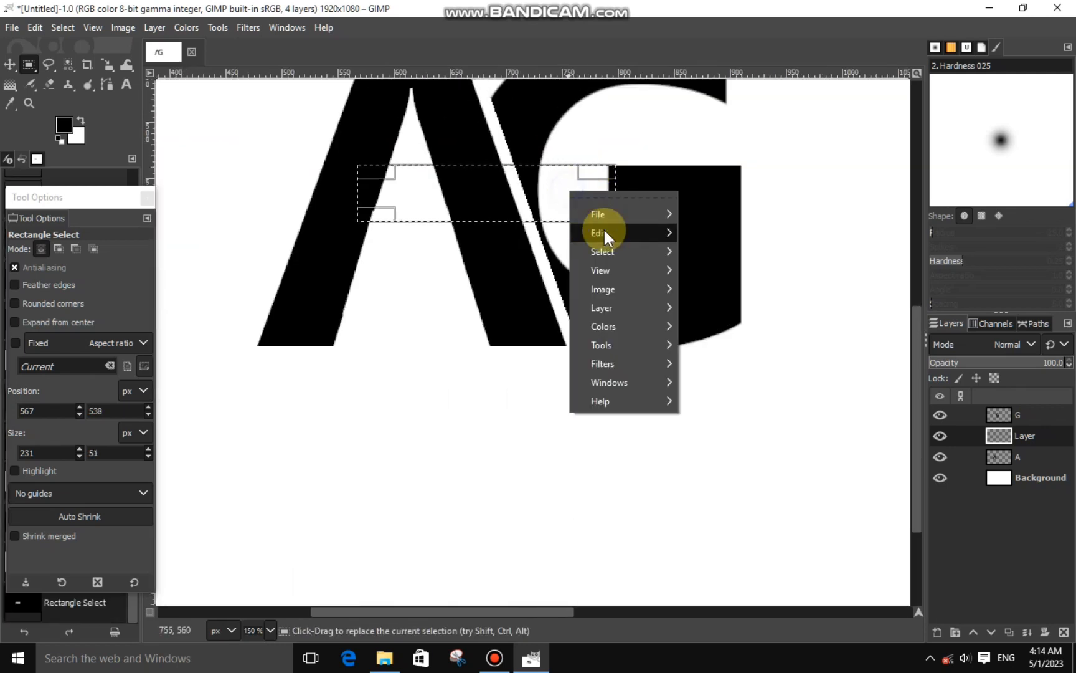
{"action": "mouse_move", "coordinate": [605, 229]}
{"action": "left_click", "coordinate": [716, 442]}
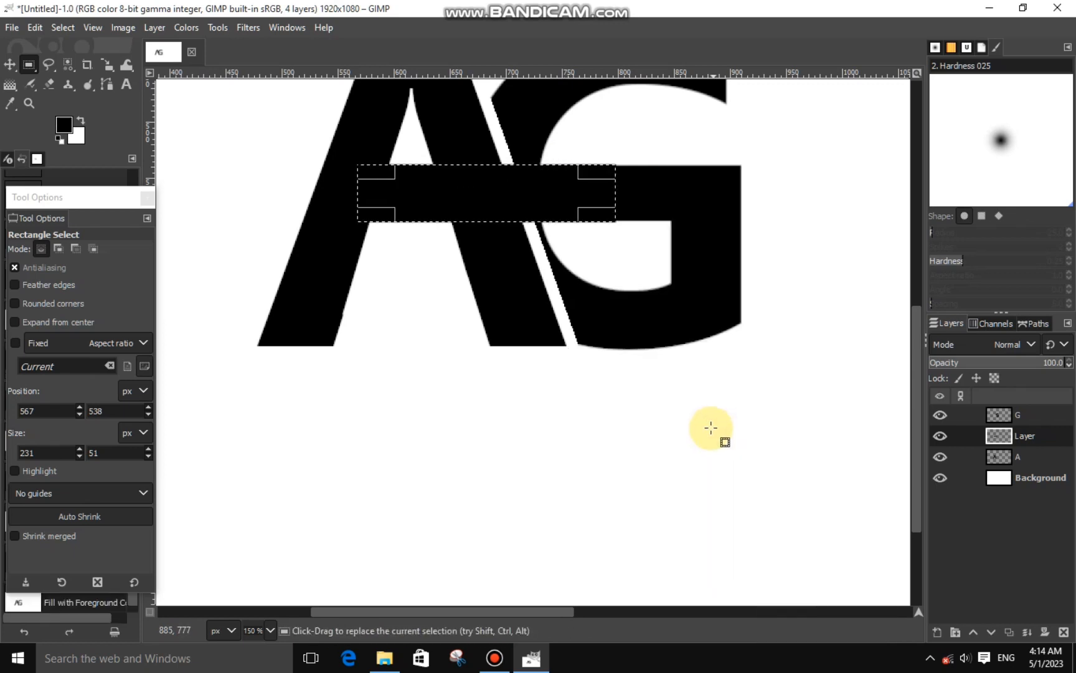
Step: Undo the deselection and the black fill of the rectangle
{"action": "left_click", "coordinate": [694, 414]}
{"action": "key", "text": "ctrl+z"}
{"action": "key", "text": "ctrl+z"}
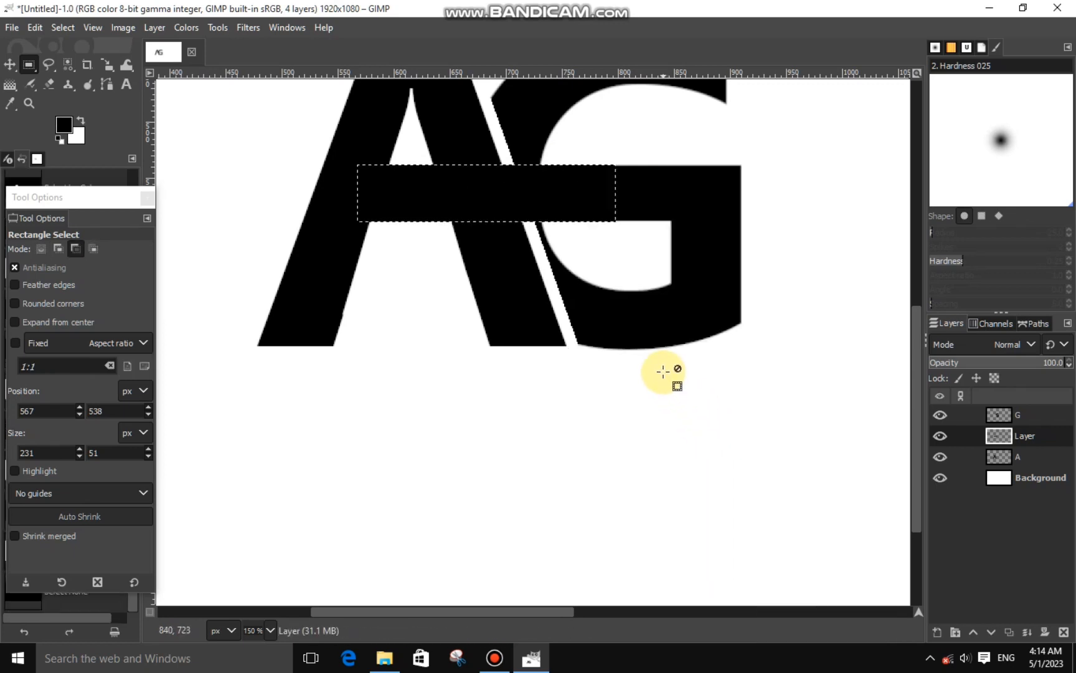
Step: Trim the upper and lower edges of the rectangular selection to 231 × 49 px at position 567, 539
{"action": "key", "text": "plus"}
{"action": "scroll", "coordinate": [545, 179], "scroll_direction": "up", "scroll_amount": 1}
{"action": "left_click_drag", "start_coordinate": [542, 167], "coordinate": [541, 173]}
{"action": "left_click_drag", "start_coordinate": [533, 248], "coordinate": [534, 244]}
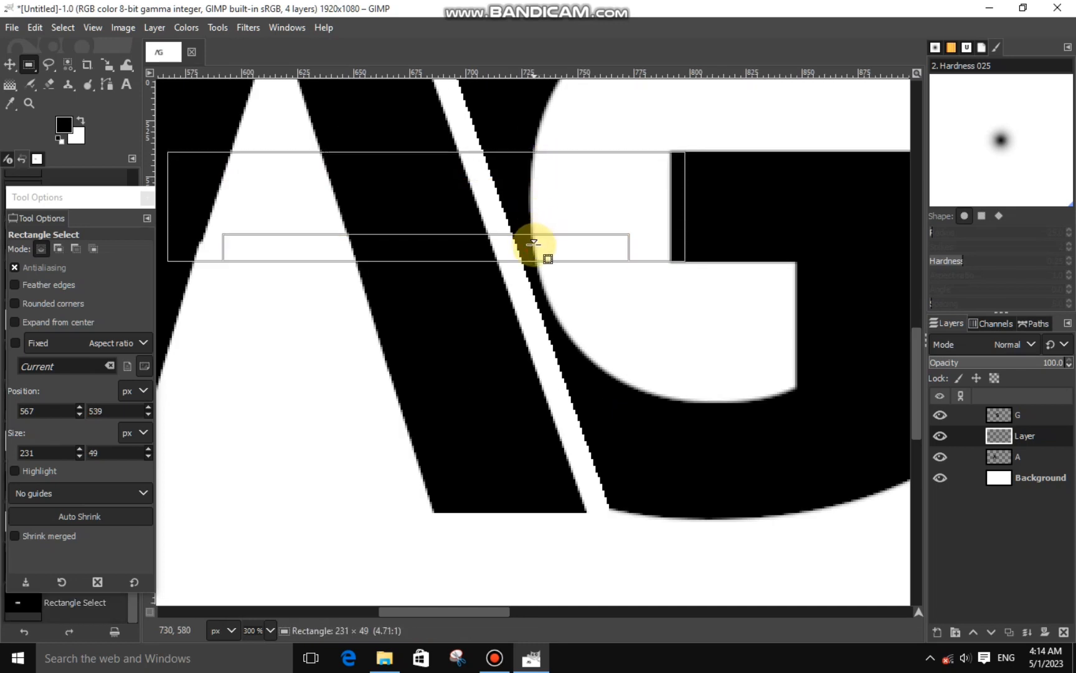
Step: Fill the trimmed rectangle with the black foreground color to form the shared crossbar, and deselect
{"action": "right_click", "coordinate": [537, 205]}
{"action": "mouse_move", "coordinate": [579, 242]}
{"action": "left_click", "coordinate": [679, 441]}
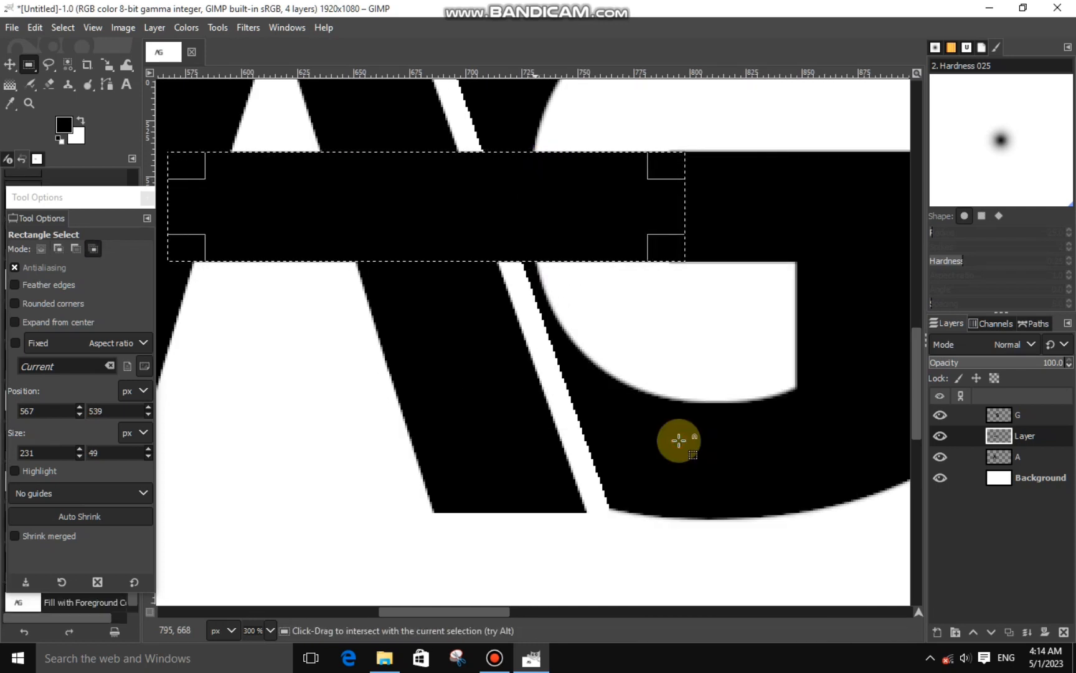
{"action": "key", "text": "shift+ctrl+a"}
{"action": "scroll", "coordinate": [679, 438], "scroll_direction": "down", "scroll_amount": 3}
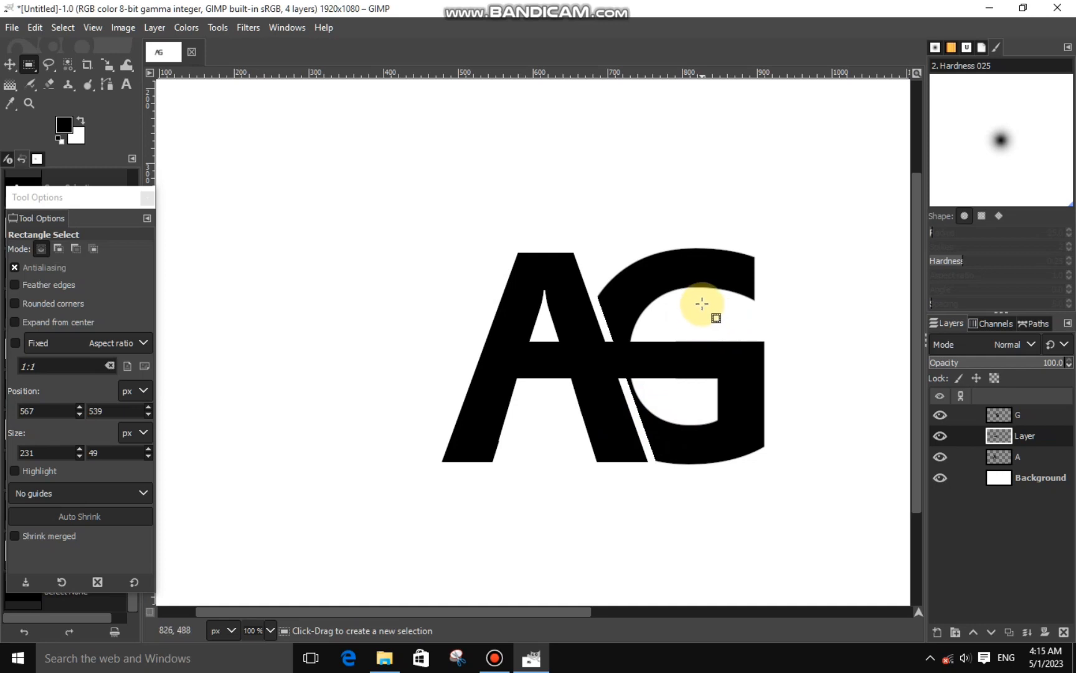
Step: Reorder the crossbar layer above the G layer and lower the opacity of the G and A layers
{"action": "left_click_drag", "start_coordinate": [997, 415], "coordinate": [1001, 438]}
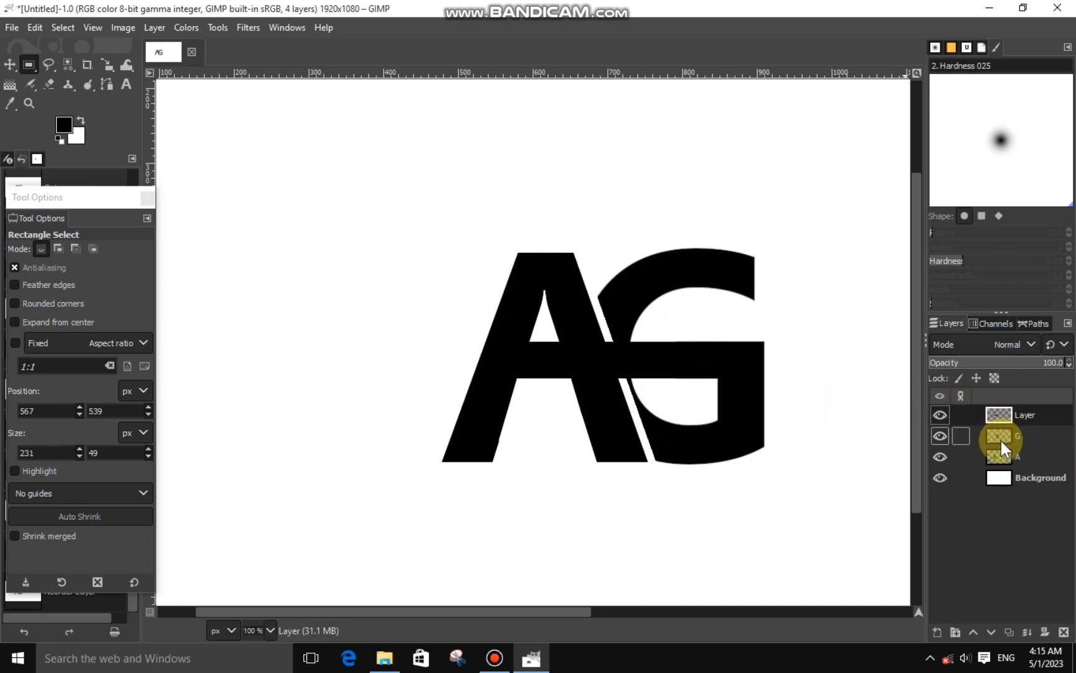
{"action": "left_click", "coordinate": [1001, 442]}
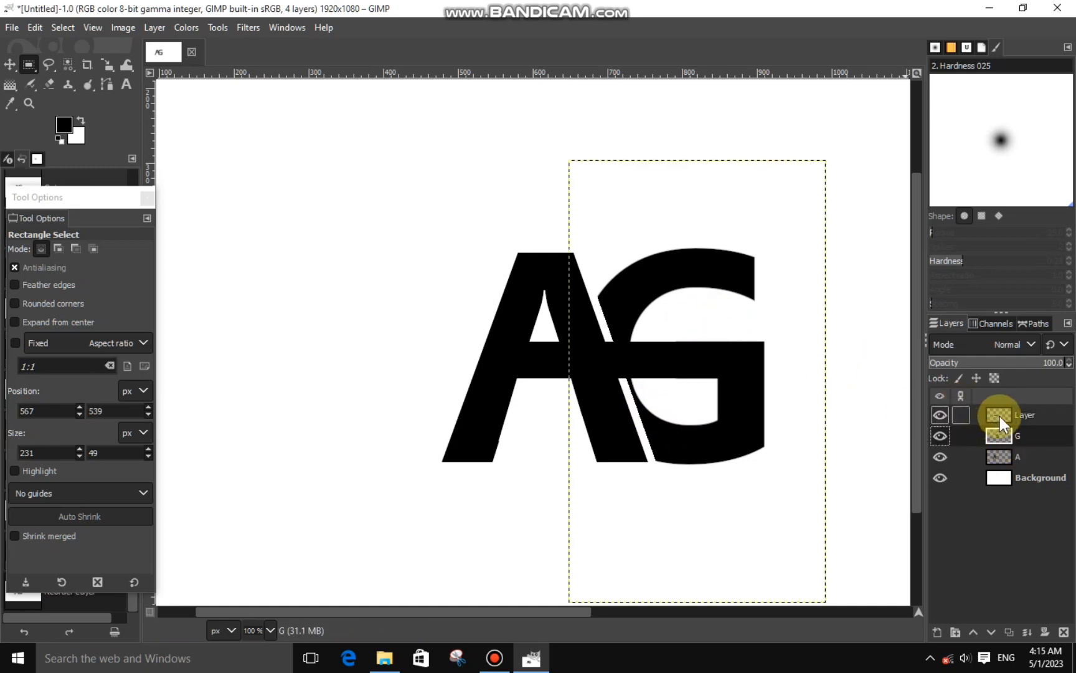
{"action": "left_click", "coordinate": [991, 363]}
{"action": "left_click", "coordinate": [1005, 465]}
Step: On the crossbar layer, select a rectangle of 121 × 14 px at position 624, 525, directly above the crossbar
{"action": "left_click", "coordinate": [1000, 414]}
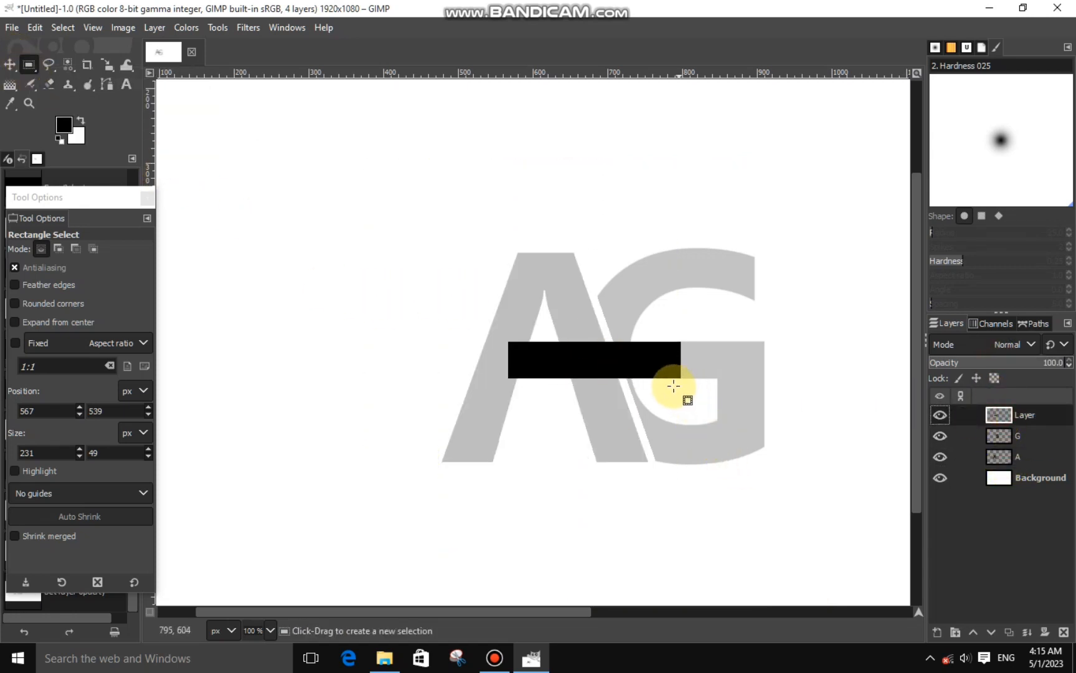
{"action": "scroll", "coordinate": [674, 385], "scroll_direction": "up", "scroll_amount": 4}
{"action": "left_click_drag", "start_coordinate": [366, 233], "coordinate": [530, 277]}
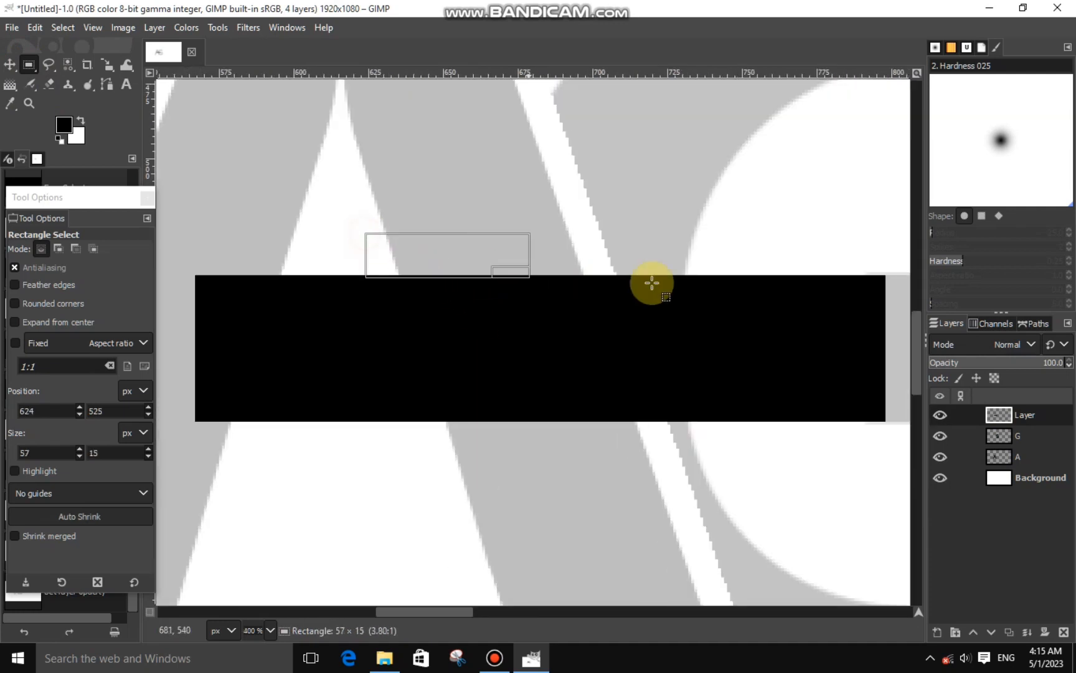
{"action": "left_click_drag", "start_coordinate": [651, 283], "coordinate": [726, 274]}
{"action": "scroll", "coordinate": [722, 272], "scroll_direction": "down", "scroll_amount": 5}
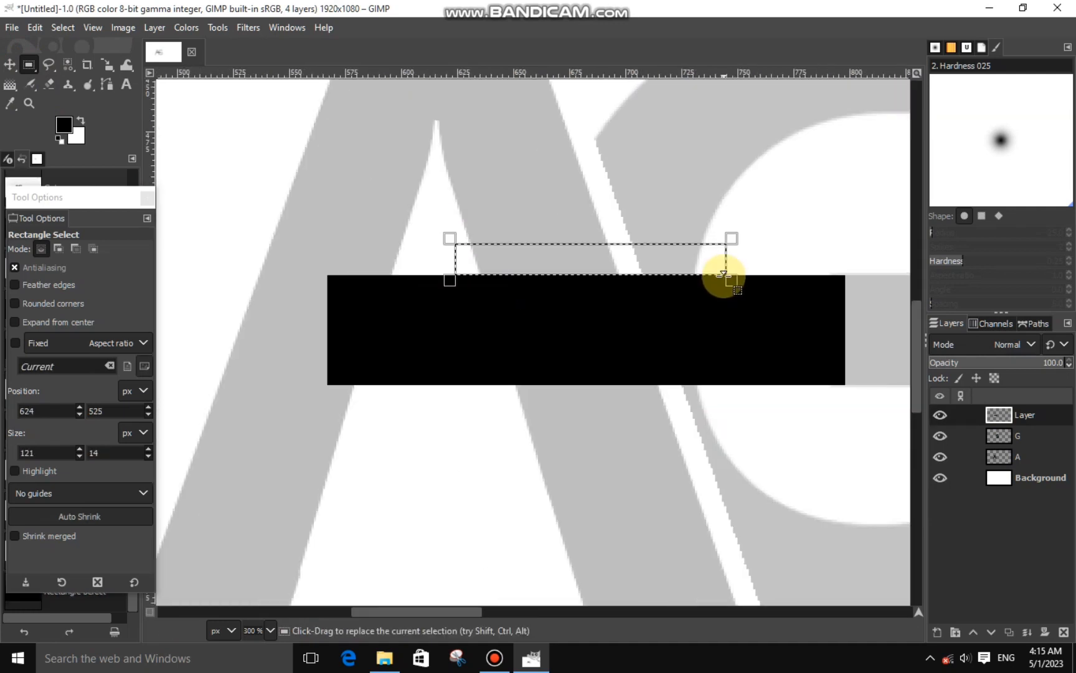
{"action": "scroll", "coordinate": [698, 304], "scroll_direction": "up", "scroll_amount": 1}
Step: Cut the selected strip above the crossbar out of the crossbar, G and A layers
{"action": "right_click", "coordinate": [695, 299]}
{"action": "mouse_move", "coordinate": [724, 341]}
{"action": "left_click", "coordinate": [837, 246]}
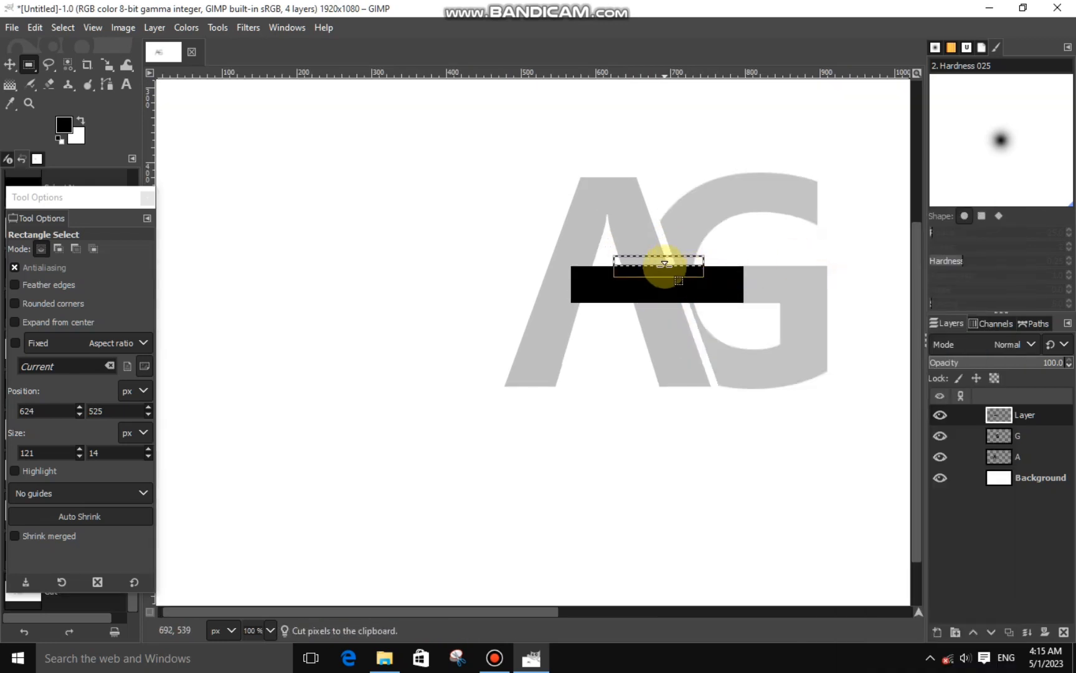
{"action": "left_click", "coordinate": [1018, 442]}
{"action": "right_click", "coordinate": [808, 439]}
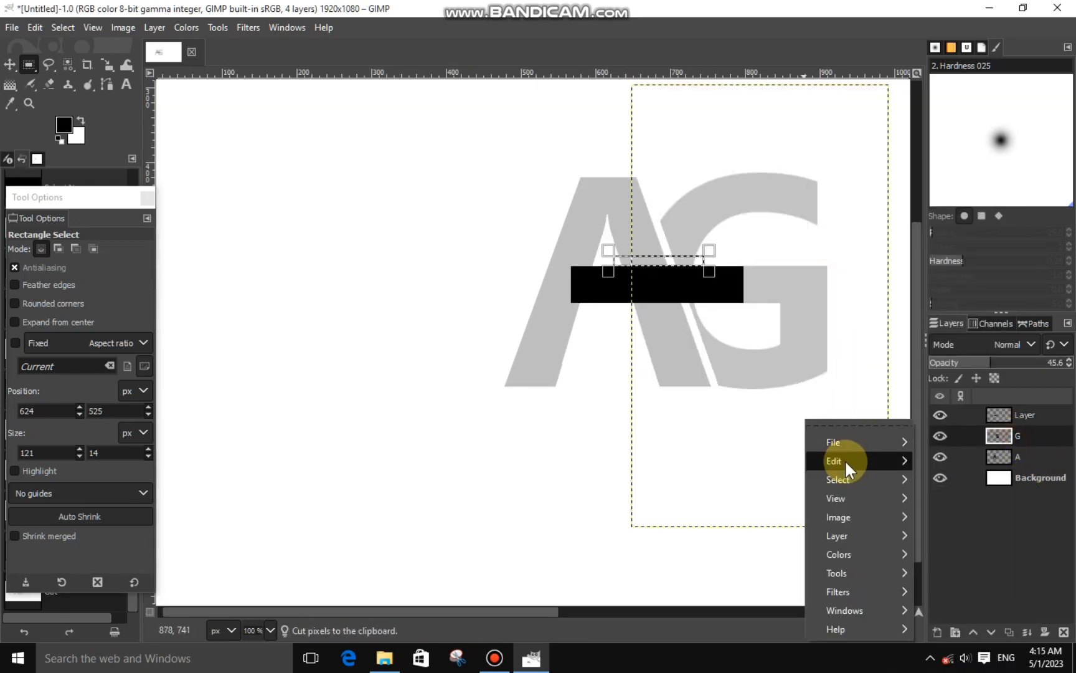
{"action": "mouse_move", "coordinate": [848, 464]}
{"action": "left_click", "coordinate": [673, 245]}
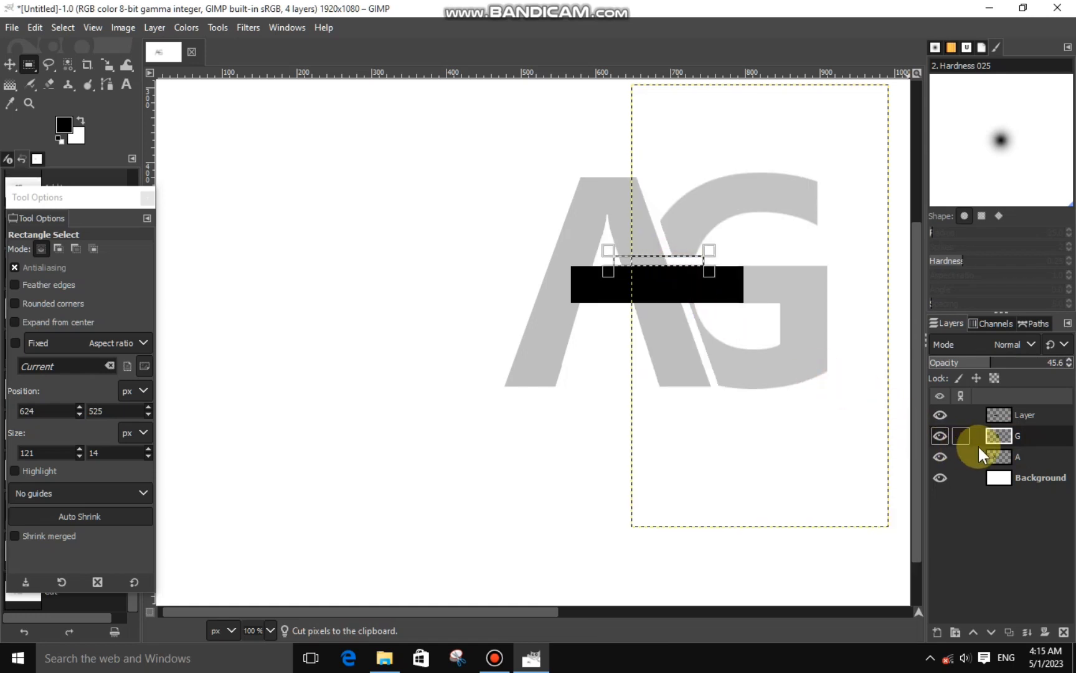
{"action": "left_click", "coordinate": [997, 457]}
{"action": "right_click", "coordinate": [688, 384]}
{"action": "mouse_move", "coordinate": [728, 423]}
{"action": "left_click", "coordinate": [814, 243]}
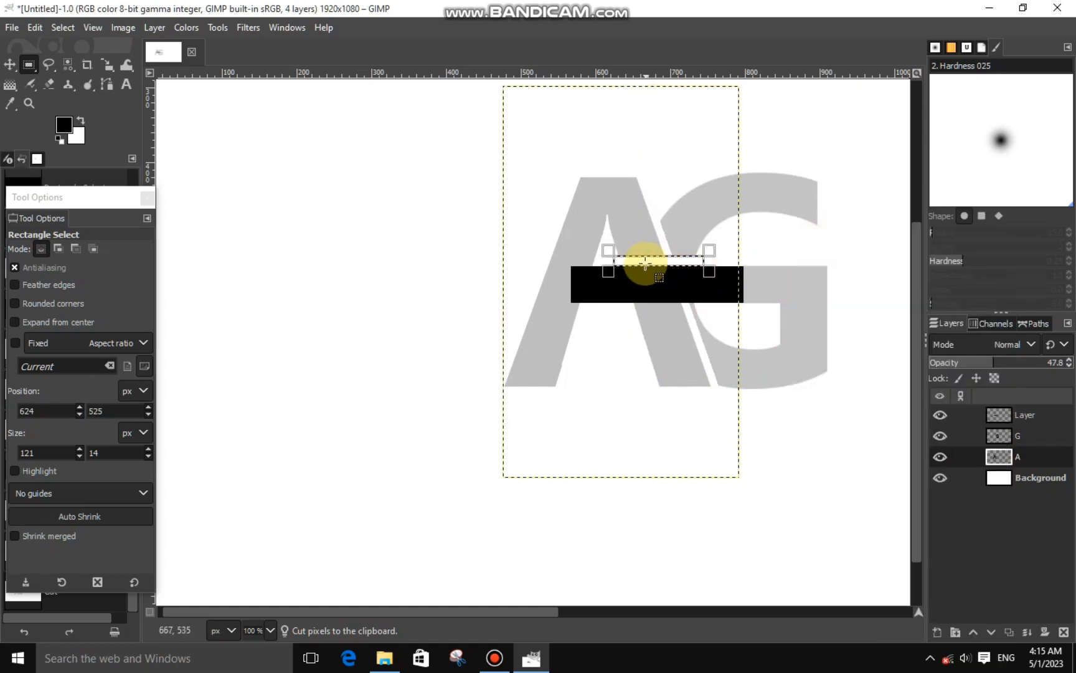
Step: Move the selection to 495, 588 just below the crossbar, cut it out of the A's left leg, and deselect
{"action": "left_click_drag", "start_coordinate": [647, 259], "coordinate": [563, 317]}
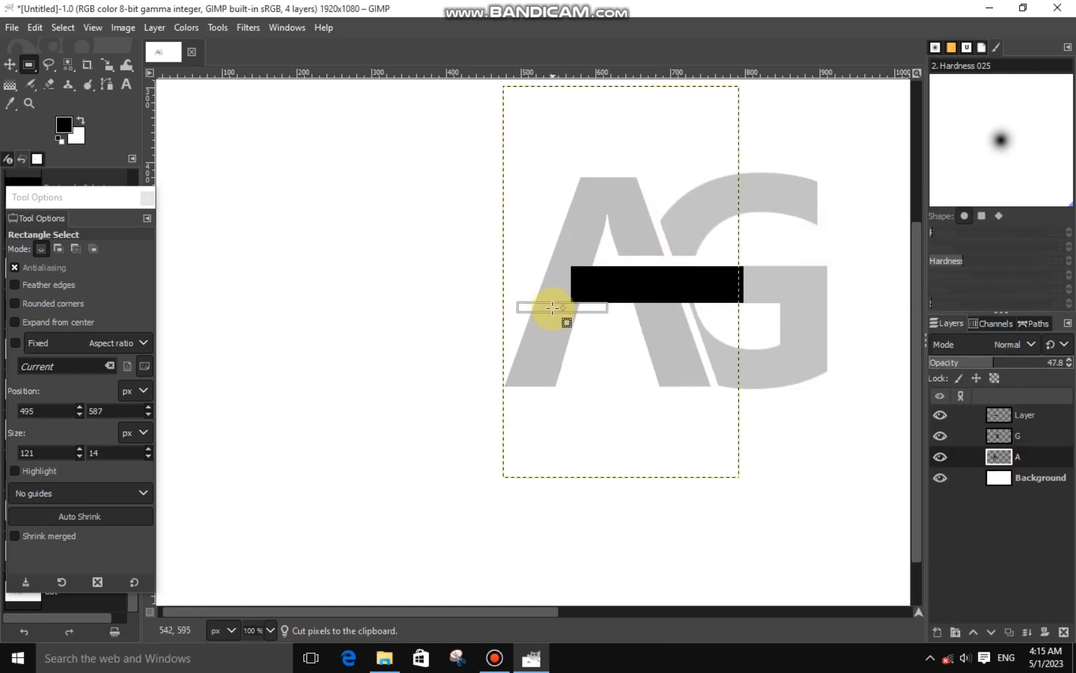
{"action": "scroll", "coordinate": [565, 311], "scroll_direction": "up", "scroll_amount": 2}
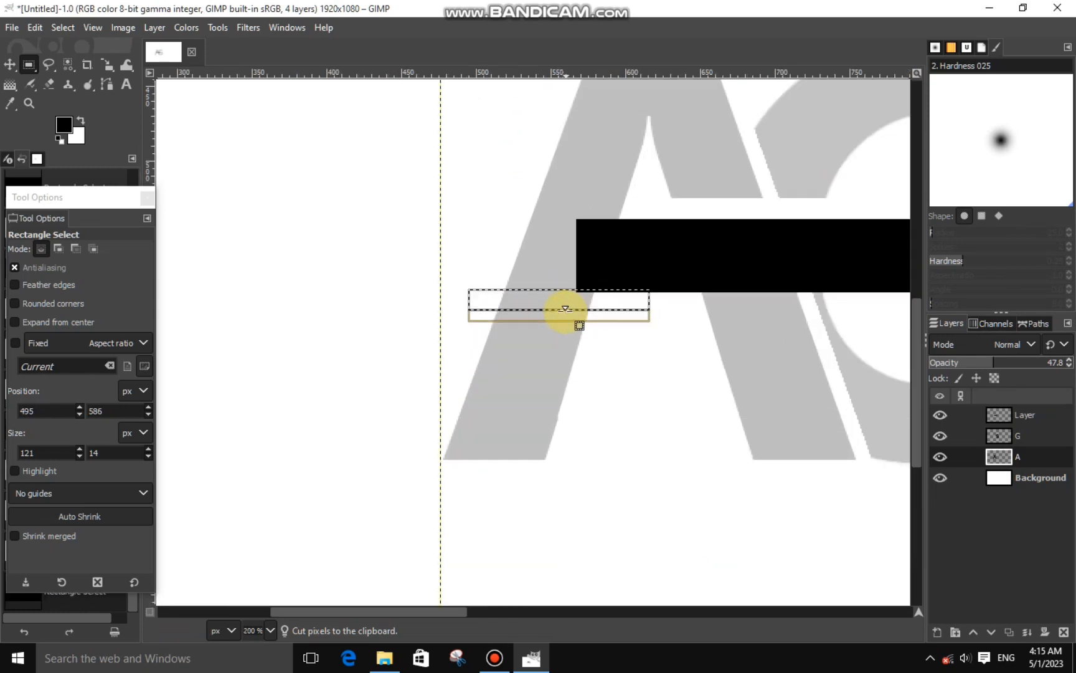
{"action": "left_click_drag", "start_coordinate": [560, 289], "coordinate": [561, 295]}
{"action": "right_click", "coordinate": [562, 294]}
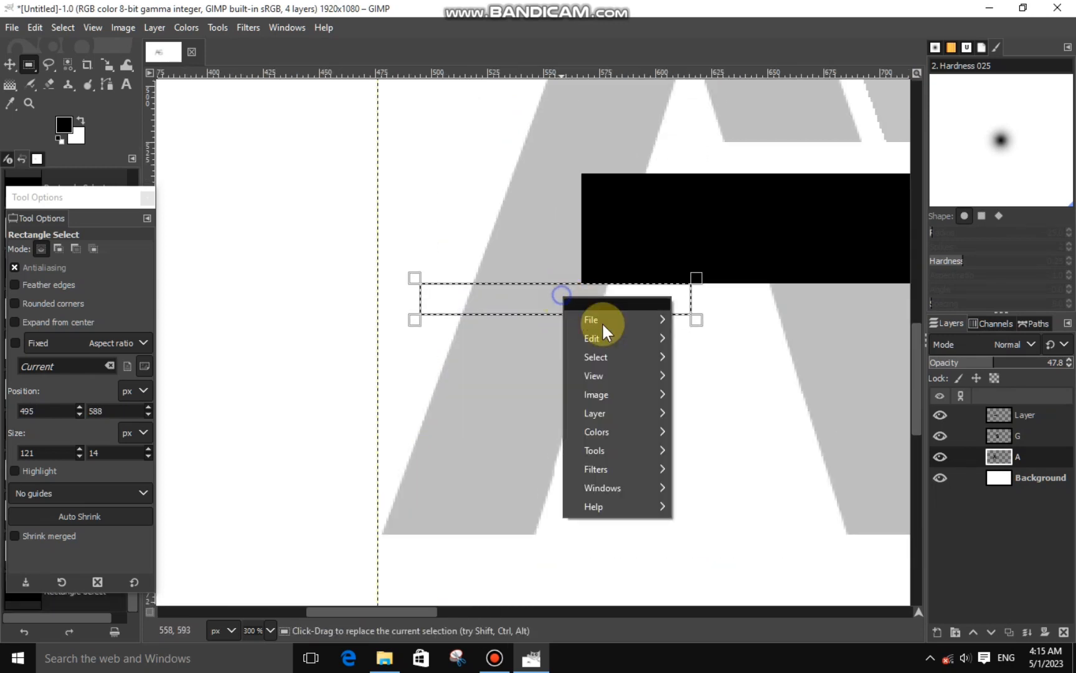
{"action": "mouse_move", "coordinate": [604, 329]}
{"action": "left_click", "coordinate": [698, 245]}
{"action": "key", "text": "ctrl+shift+a"}
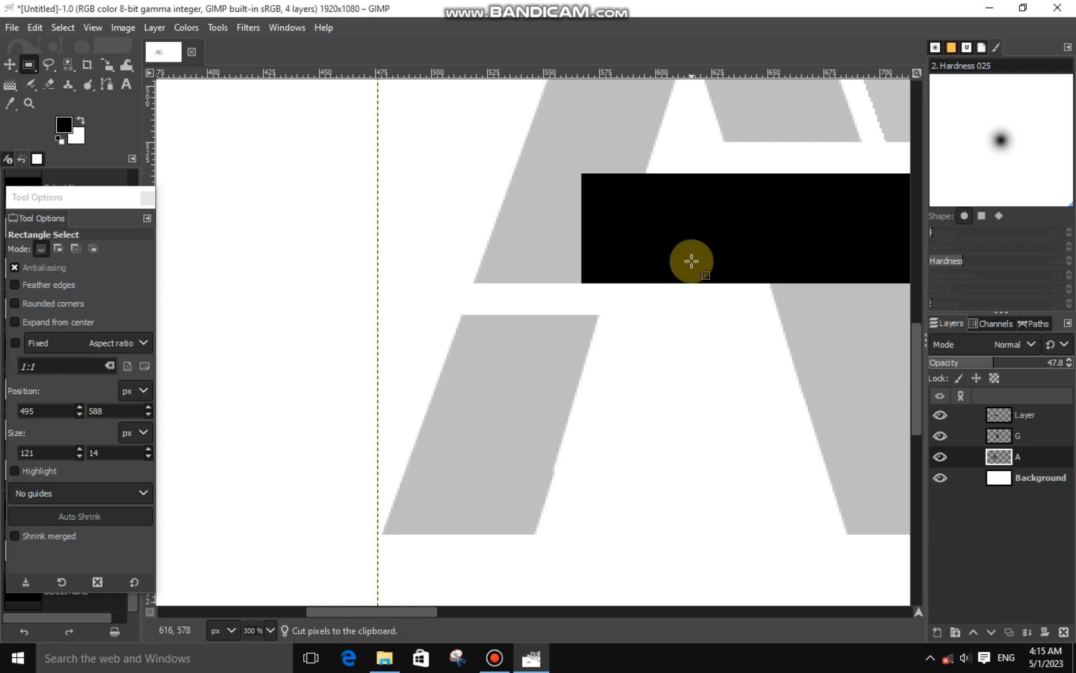
Step: Restore the opacity of the A and G layers to 100
{"action": "scroll", "coordinate": [691, 260], "scroll_direction": "down", "scroll_amount": 6}
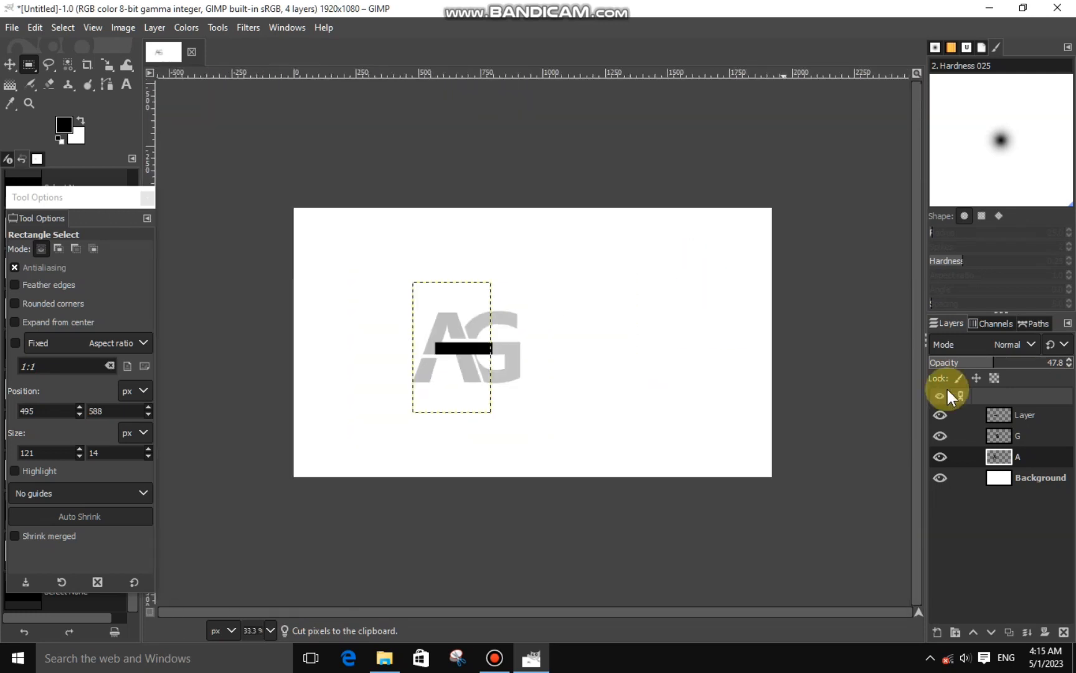
{"action": "key", "text": "plus"}
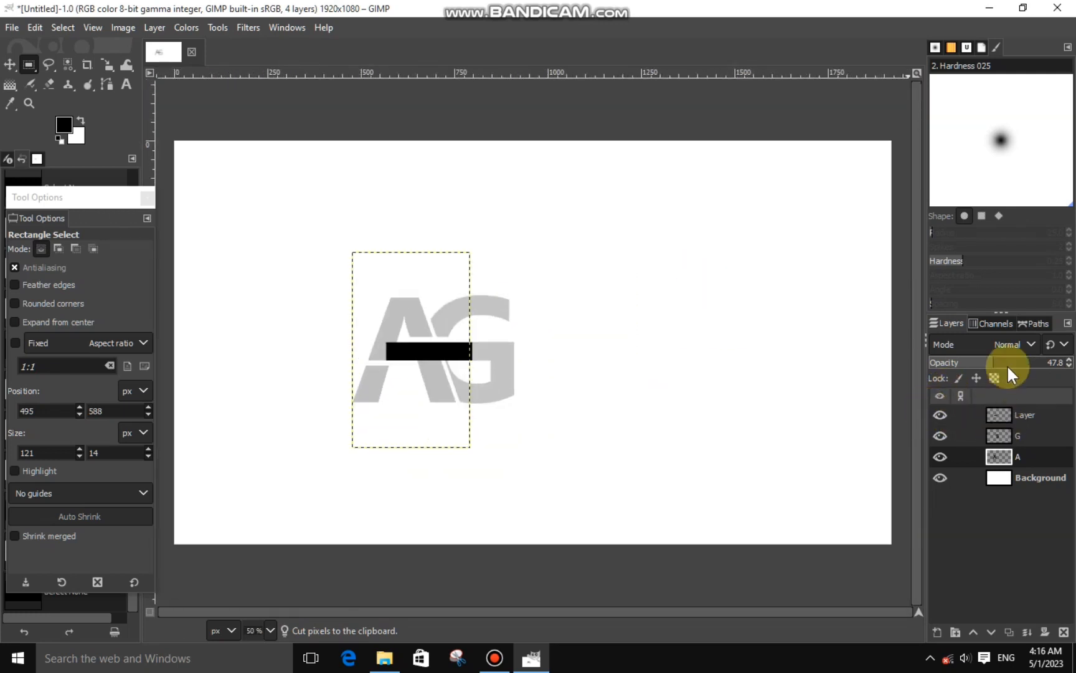
{"action": "left_click_drag", "start_coordinate": [1007, 365], "coordinate": [1072, 366]}
{"action": "left_click", "coordinate": [1012, 434]}
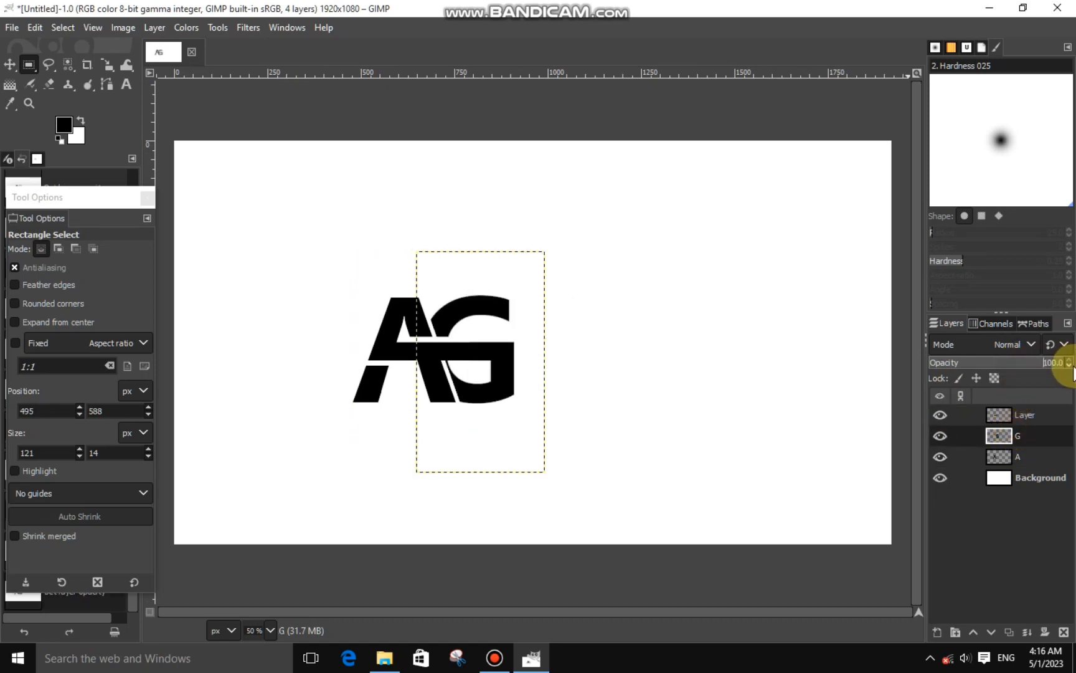
Step: Add the text ARRIVAL GRAPHICS in a box below the AG mark, above the crossbar layer, in Ebrima Bold
{"action": "left_click", "coordinate": [1006, 417]}
{"action": "left_click", "coordinate": [938, 631]}
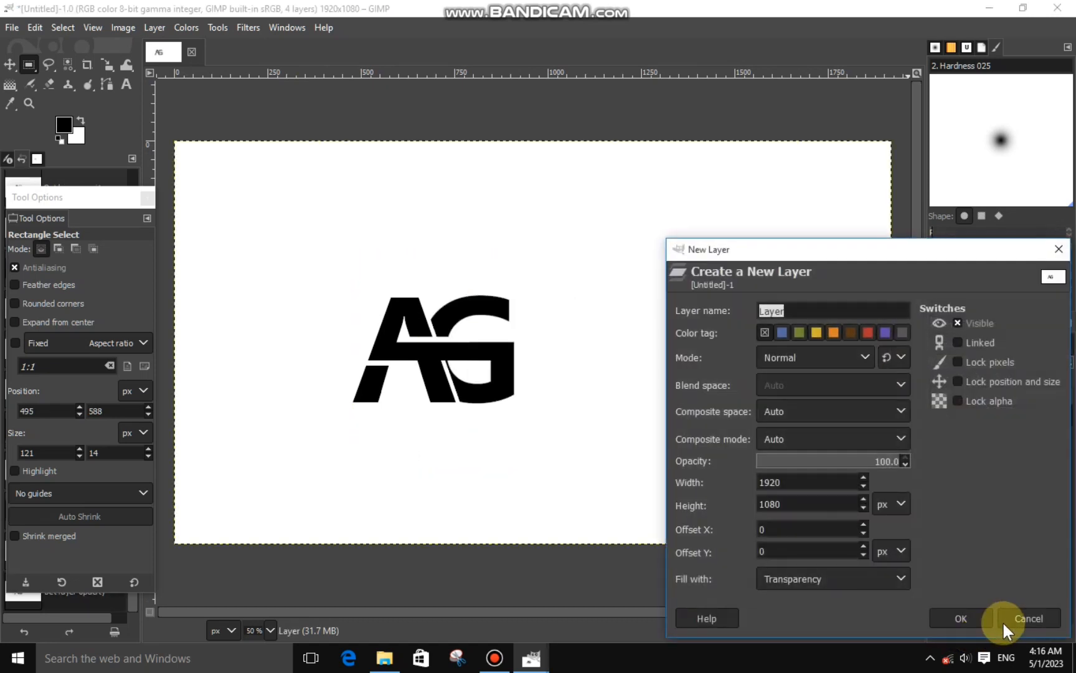
{"action": "left_click", "coordinate": [1002, 621]}
{"action": "left_click", "coordinate": [121, 87]}
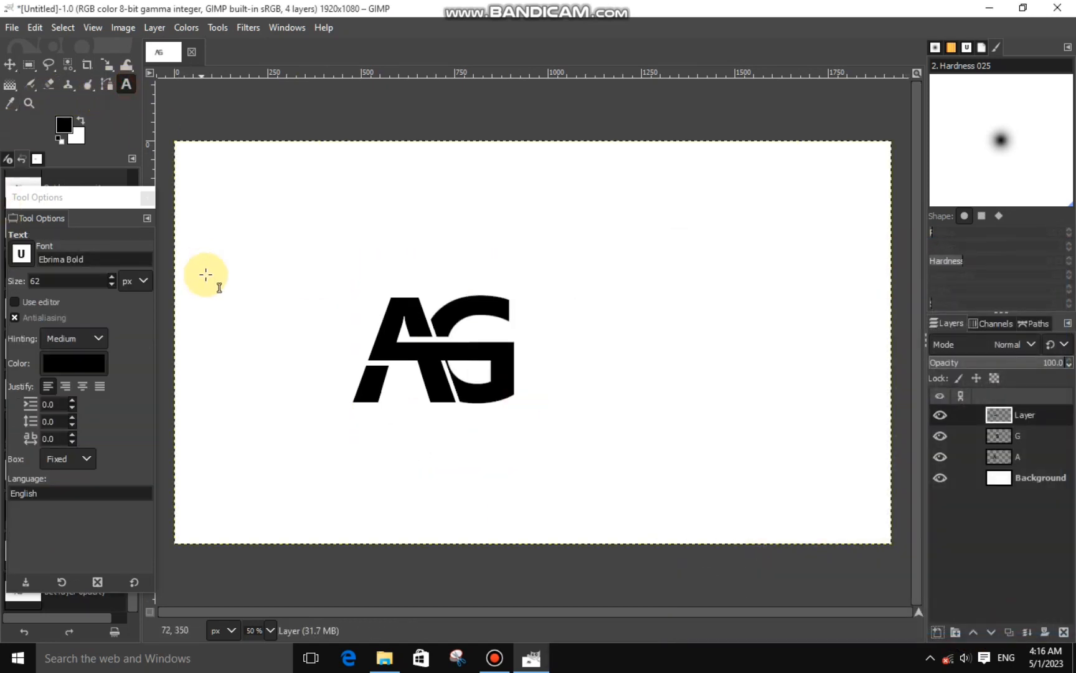
{"action": "left_click_drag", "start_coordinate": [301, 416], "coordinate": [623, 483]}
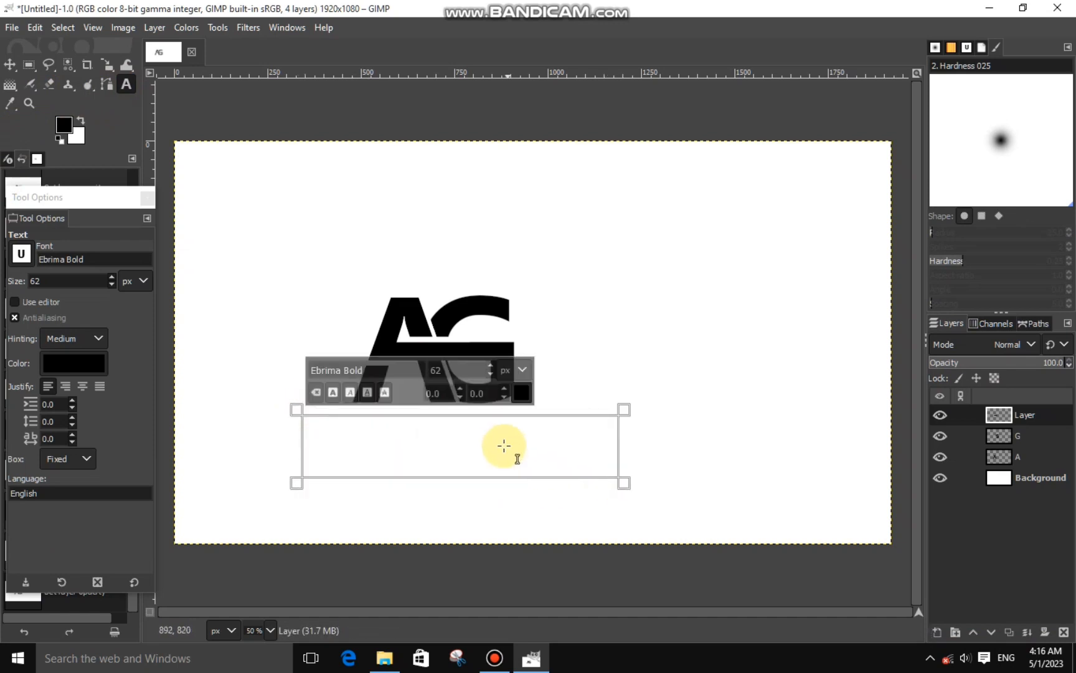
{"action": "type", "text": "ARRIVAL GRAPHICS"}
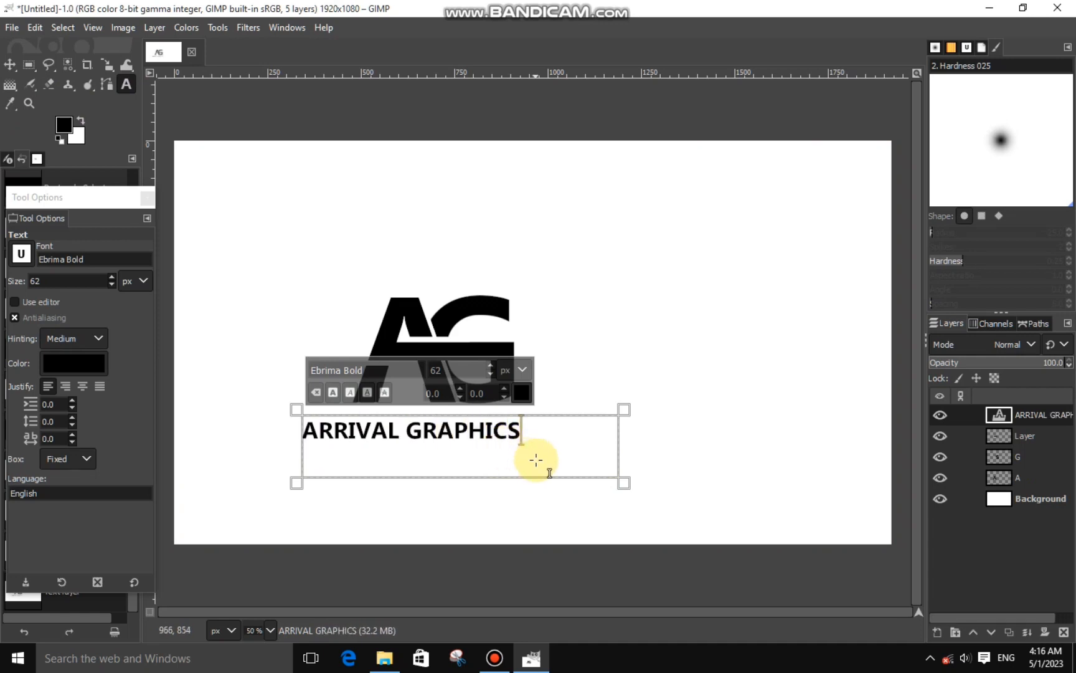
Step: Set the ARRIVAL GRAPHICS text size to 54 px and widen its letter spacing
{"action": "left_click_drag", "start_coordinate": [537, 459], "coordinate": [290, 467]}
{"action": "left_click", "coordinate": [489, 372]}
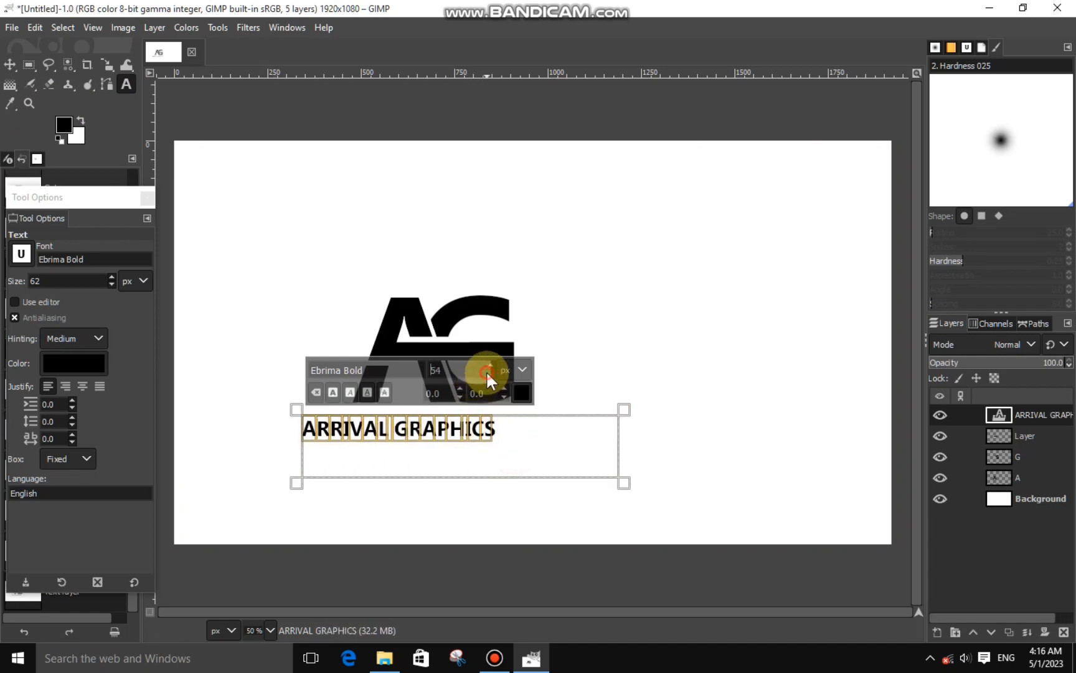
{"action": "left_click", "coordinate": [502, 388]}
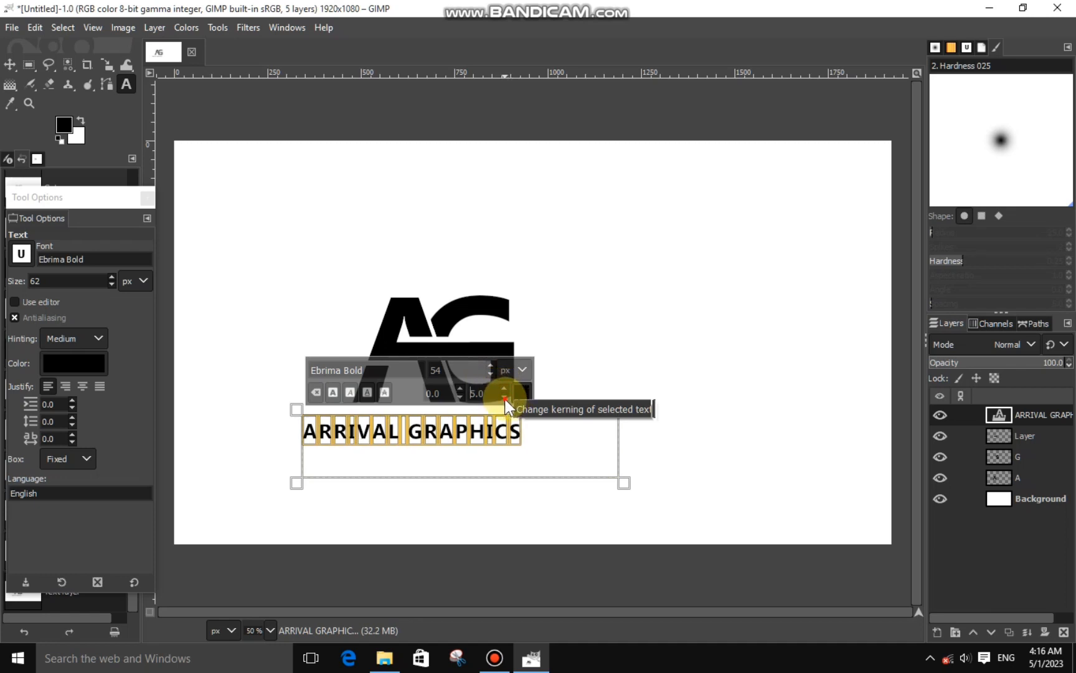
Step: Use the Scale tool to reposition the ARRIVAL GRAPHICS text centered under the AG mark, keeping its size of 848 × 168 px
{"action": "left_click", "coordinate": [106, 64]}
{"action": "left_click", "coordinate": [290, 282]}
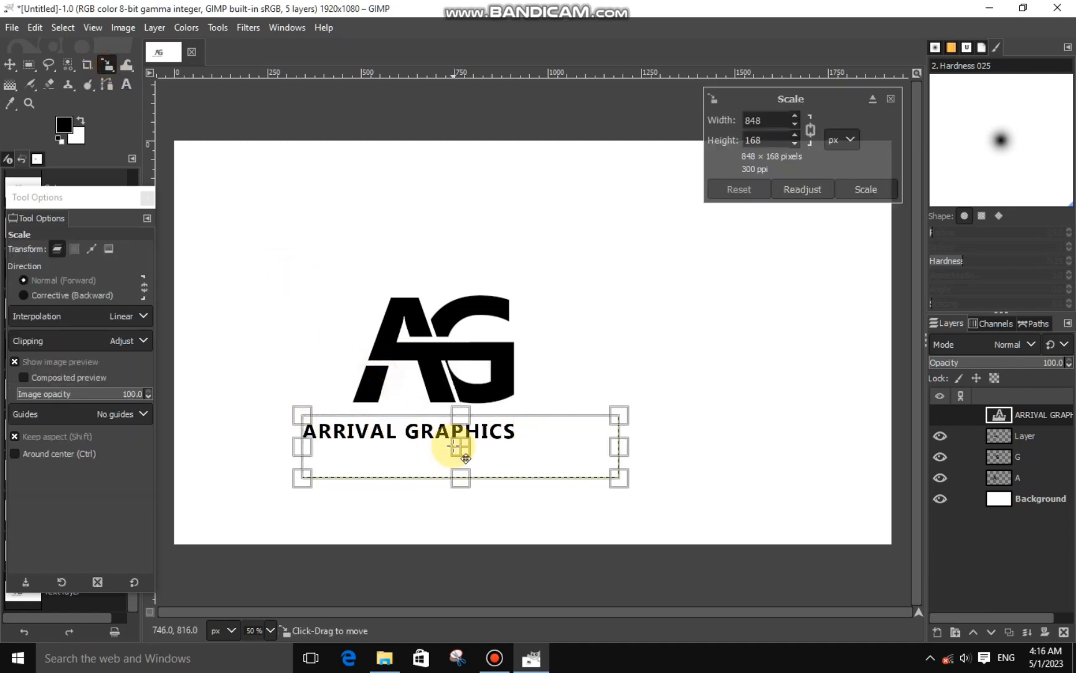
{"action": "left_click_drag", "start_coordinate": [456, 449], "coordinate": [479, 439]}
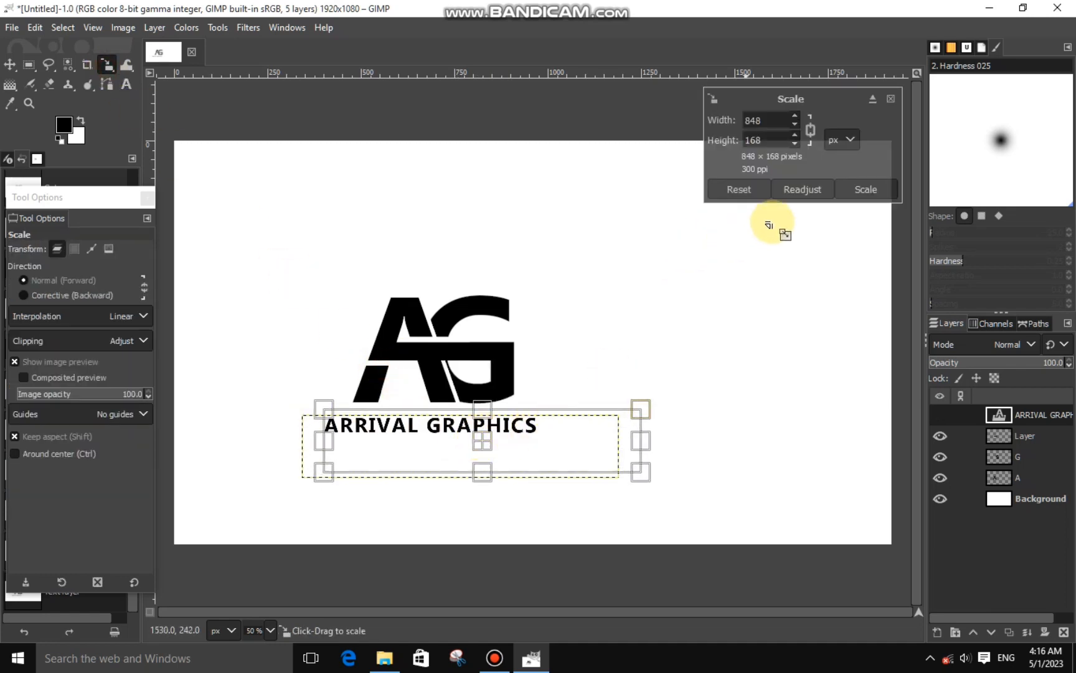
{"action": "left_click", "coordinate": [859, 190]}
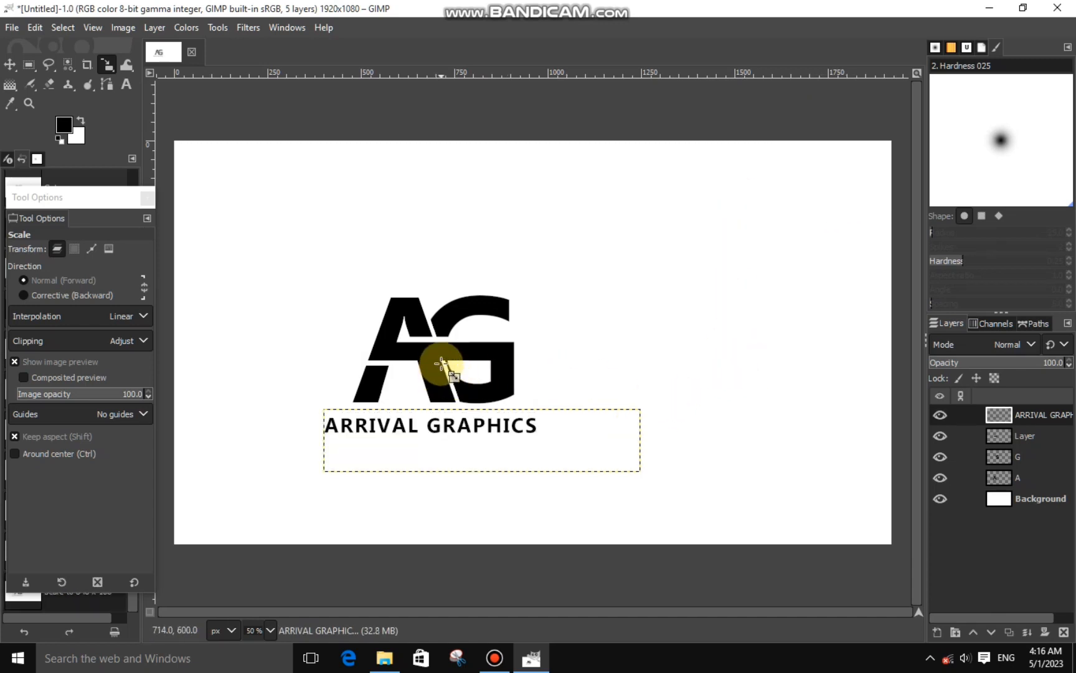
Step: Cut 14 × 11 px rectangular notches out of the stems of both Rs in ARRIVAL
{"action": "left_click", "coordinate": [30, 66]}
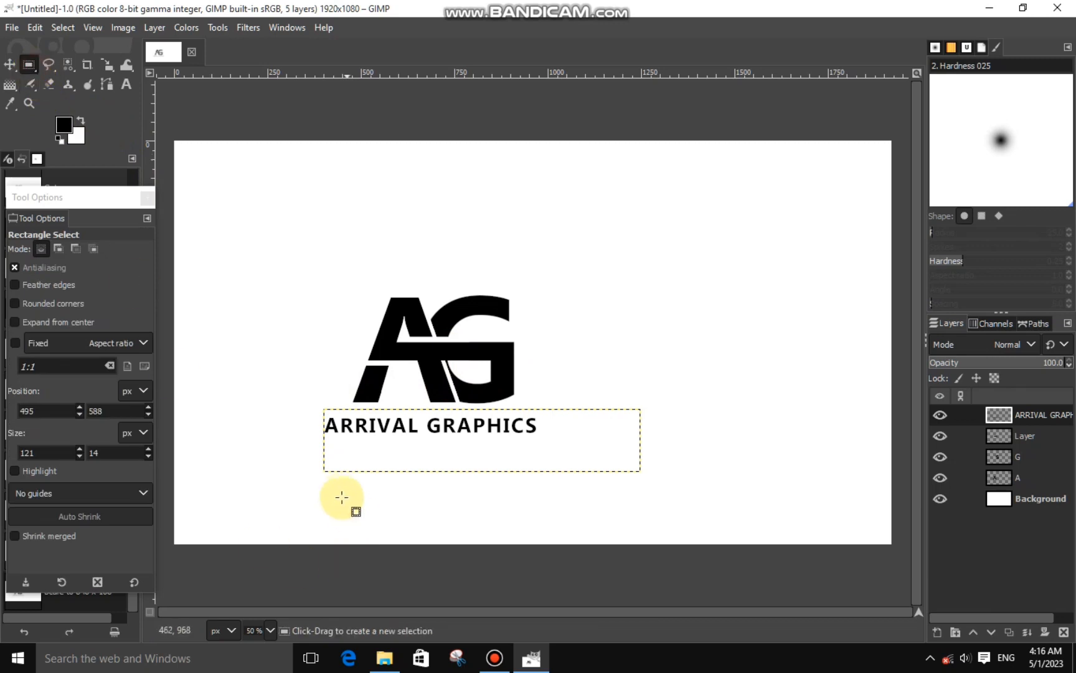
{"action": "scroll", "coordinate": [343, 497], "scroll_direction": "up", "scroll_amount": 7}
{"action": "left_click_drag", "start_coordinate": [375, 244], "coordinate": [561, 264]}
{"action": "key", "text": "ctrl+x"}
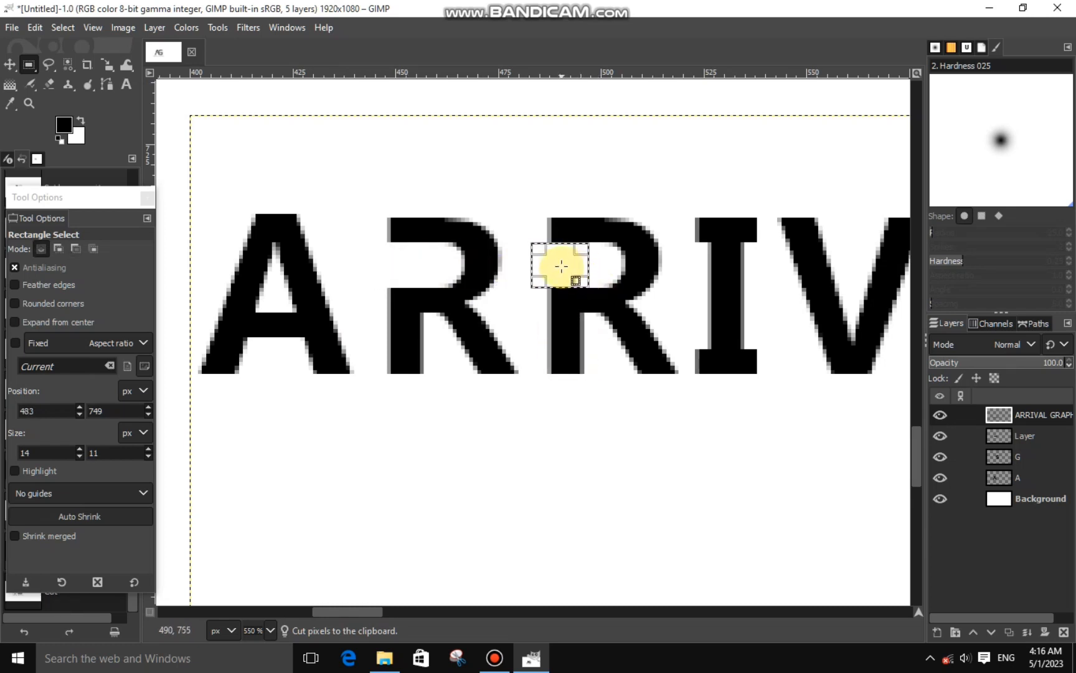
Step: Cut the serifs off both sides of the I in ARRIVAL using narrow rectangular selections
{"action": "left_click_drag", "start_coordinate": [563, 264], "coordinate": [684, 355]}
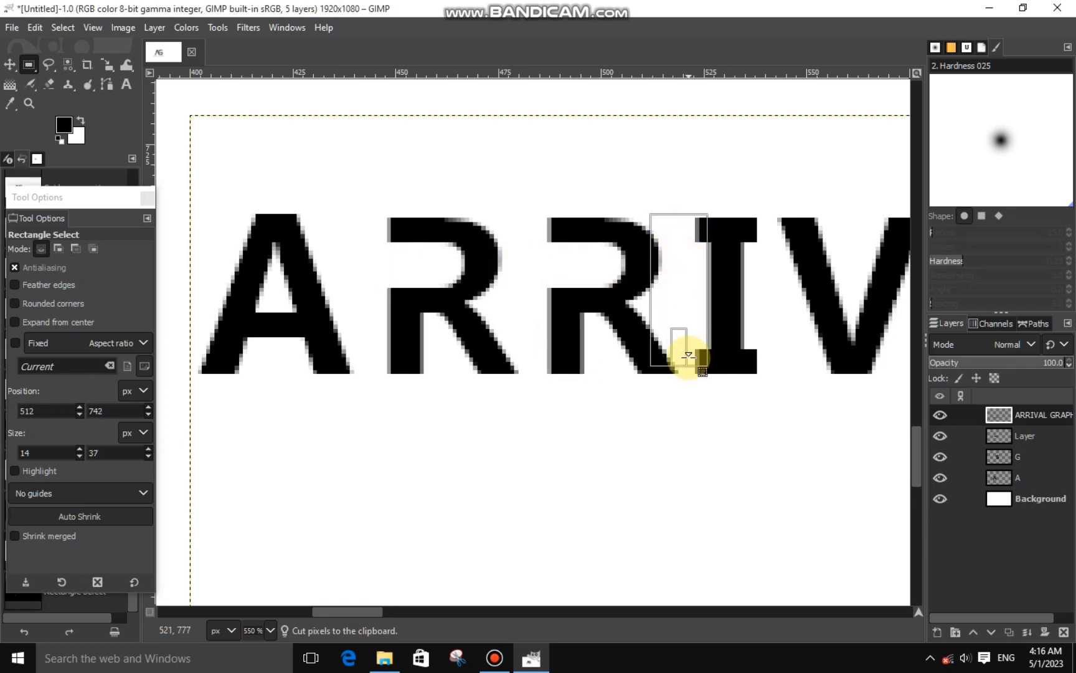
{"action": "left_click_drag", "start_coordinate": [684, 292], "coordinate": [754, 293]}
{"action": "key", "text": "ctrl+x"}
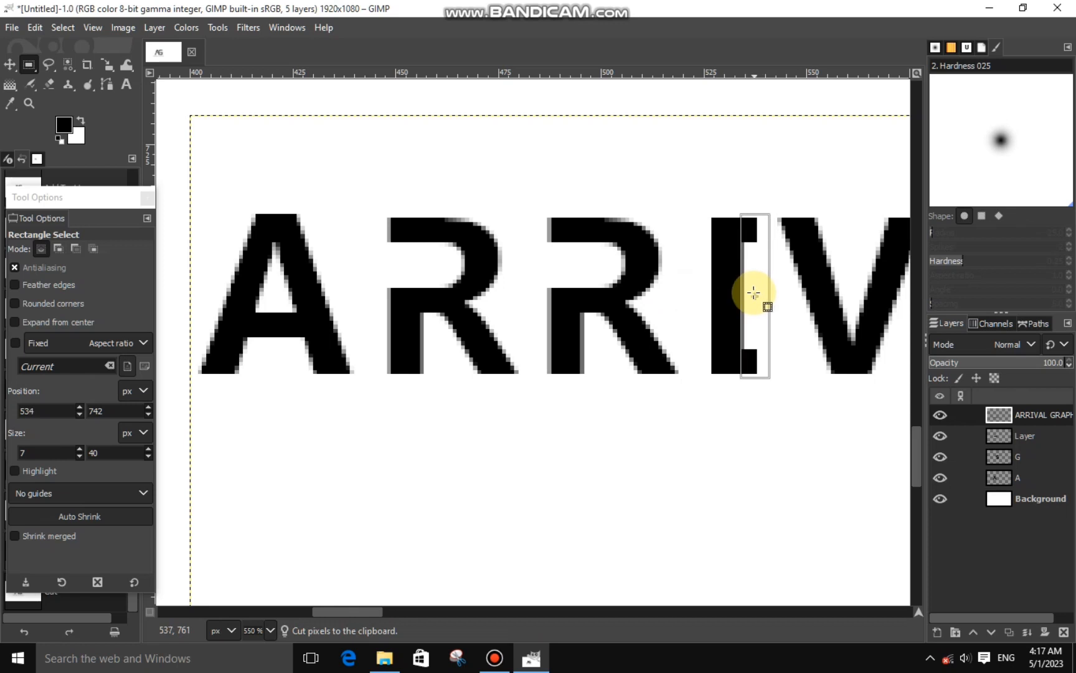
{"action": "key", "text": "ctrl+x"}
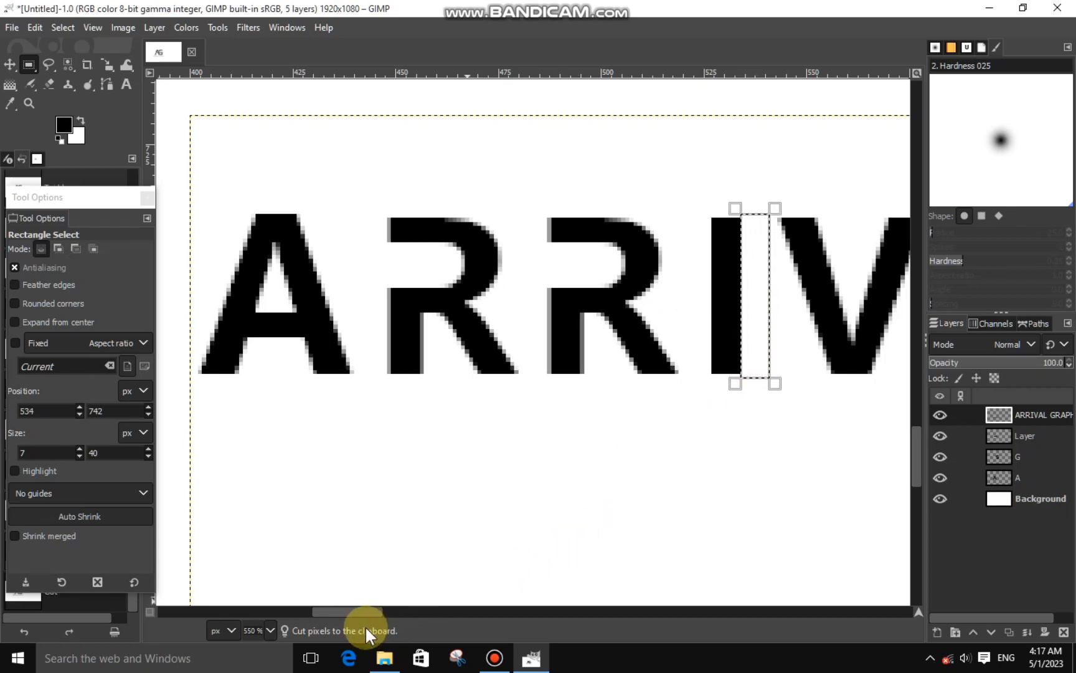
Step: Cut stem notches in GRAPHICS, 14 × 11 px in the R and 13 × 4 px in the P
{"action": "left_click_drag", "start_coordinate": [366, 612], "coordinate": [473, 615]}
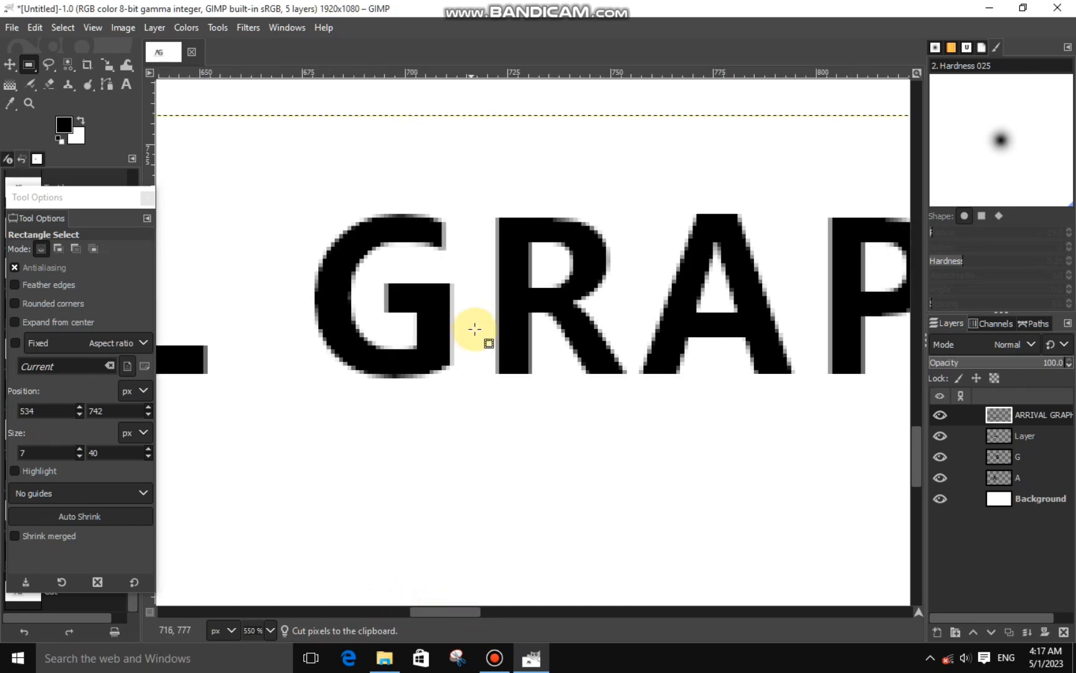
{"action": "left_click_drag", "start_coordinate": [480, 240], "coordinate": [541, 283]}
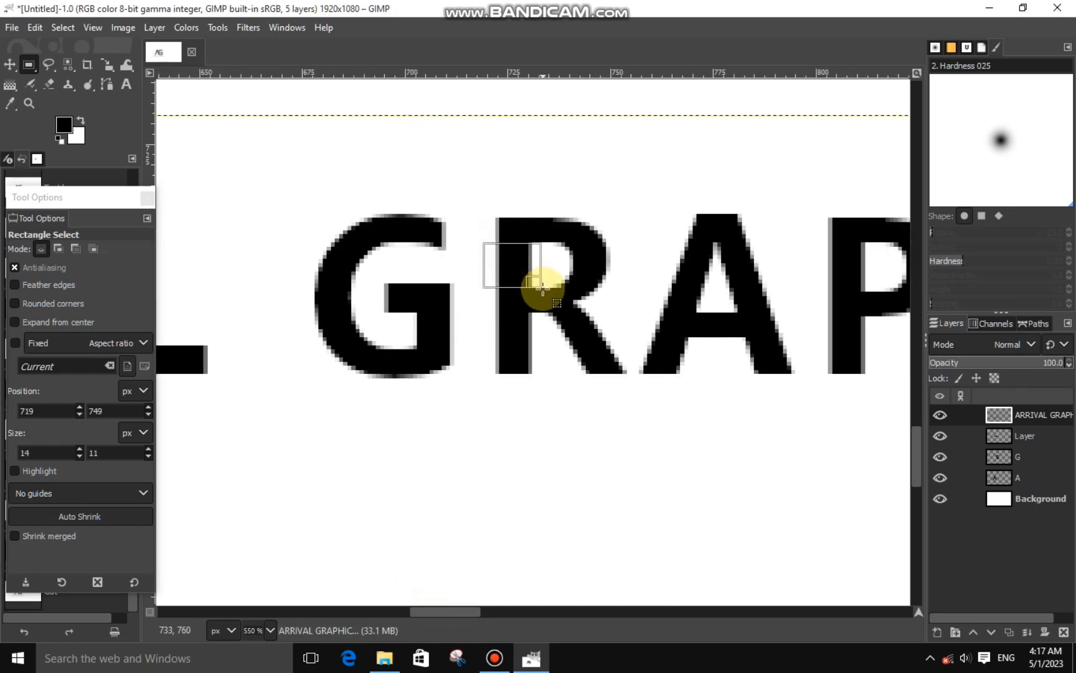
{"action": "key", "text": "ctrl+x"}
{"action": "left_click_drag", "start_coordinate": [469, 614], "coordinate": [493, 603]}
{"action": "left_click_drag", "start_coordinate": [400, 246], "coordinate": [456, 260]}
{"action": "key", "text": "ctrl+x"}
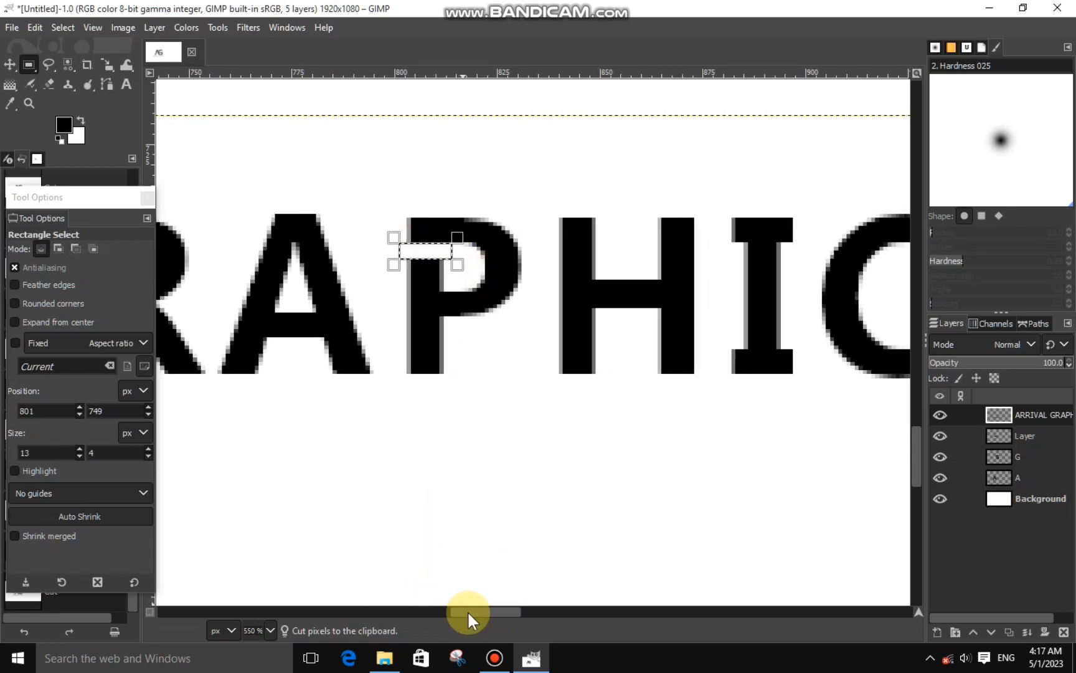
Step: Cut the serifs off both sides of the I in GRAPHICS, and deselect
{"action": "left_click_drag", "start_coordinate": [468, 615], "coordinate": [497, 617]}
{"action": "left_click_drag", "start_coordinate": [380, 198], "coordinate": [416, 386]}
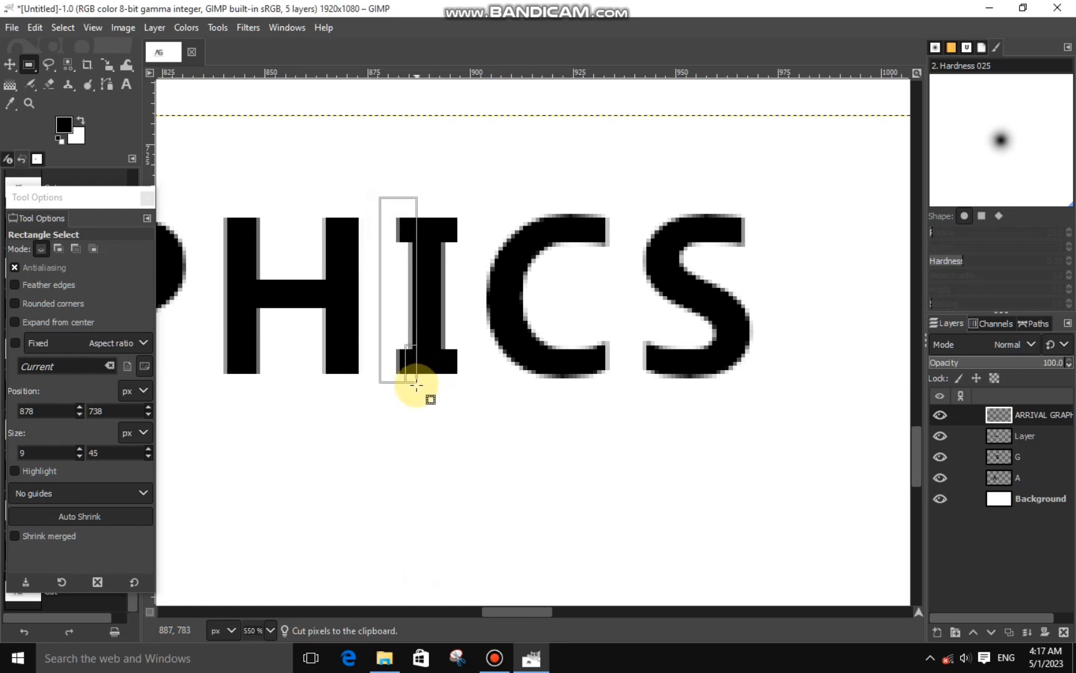
{"action": "key", "text": "ctrl+x"}
{"action": "left_click_drag", "start_coordinate": [395, 325], "coordinate": [458, 321]}
{"action": "key", "text": "ctrl+x"}
{"action": "key", "text": "ctrl+shift+a"}
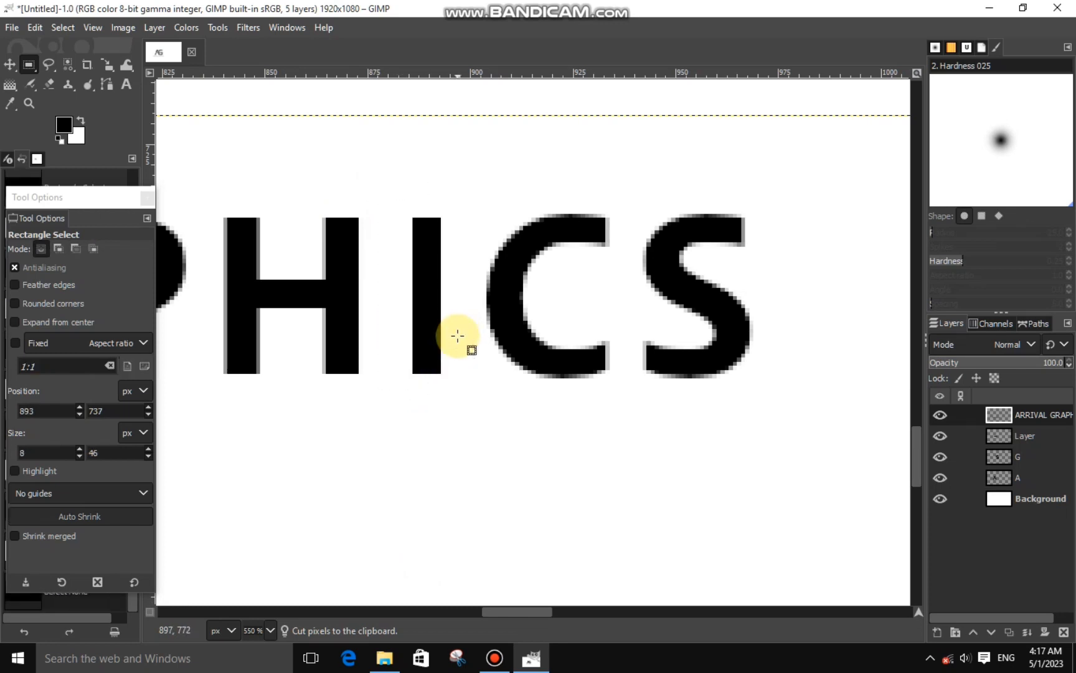
Step: Cut the crossbar out of the first A in ARRIVAL using a four-sided freehand selection between its legs
{"action": "scroll", "coordinate": [457, 335], "scroll_direction": "down", "scroll_amount": 2, "text": "ctrl"}
{"action": "scroll", "coordinate": [457, 335], "scroll_direction": "down", "scroll_amount": 5, "text": "ctrl"}
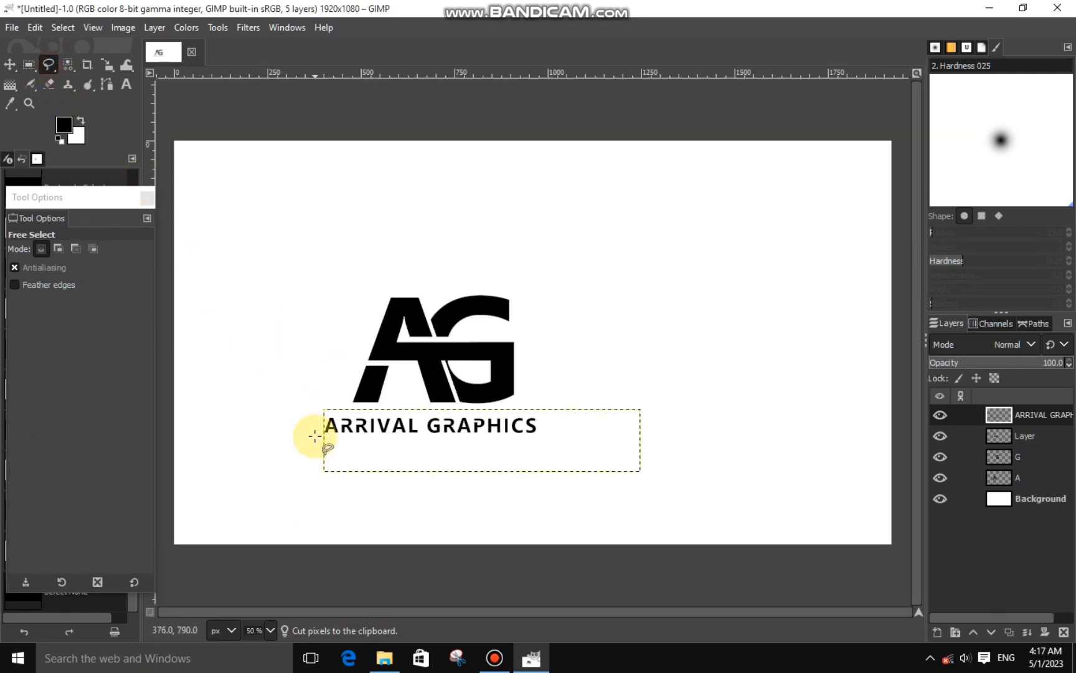
{"action": "scroll", "coordinate": [317, 432], "scroll_direction": "up", "scroll_amount": 9}
{"action": "left_click", "coordinate": [361, 359]}
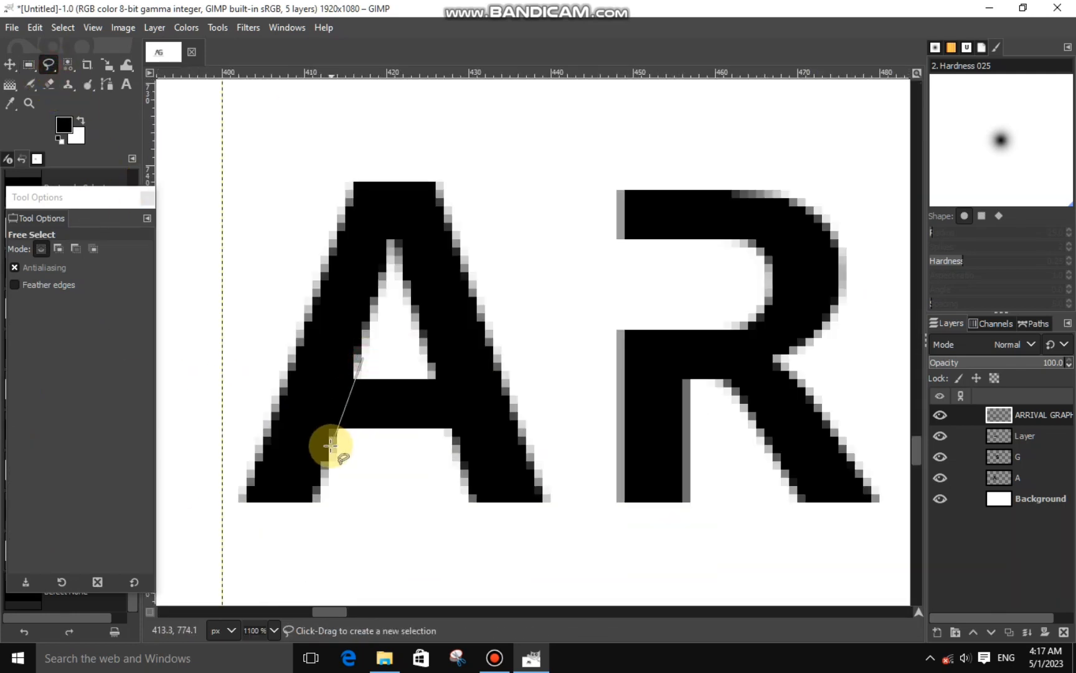
{"action": "left_click", "coordinate": [328, 458]}
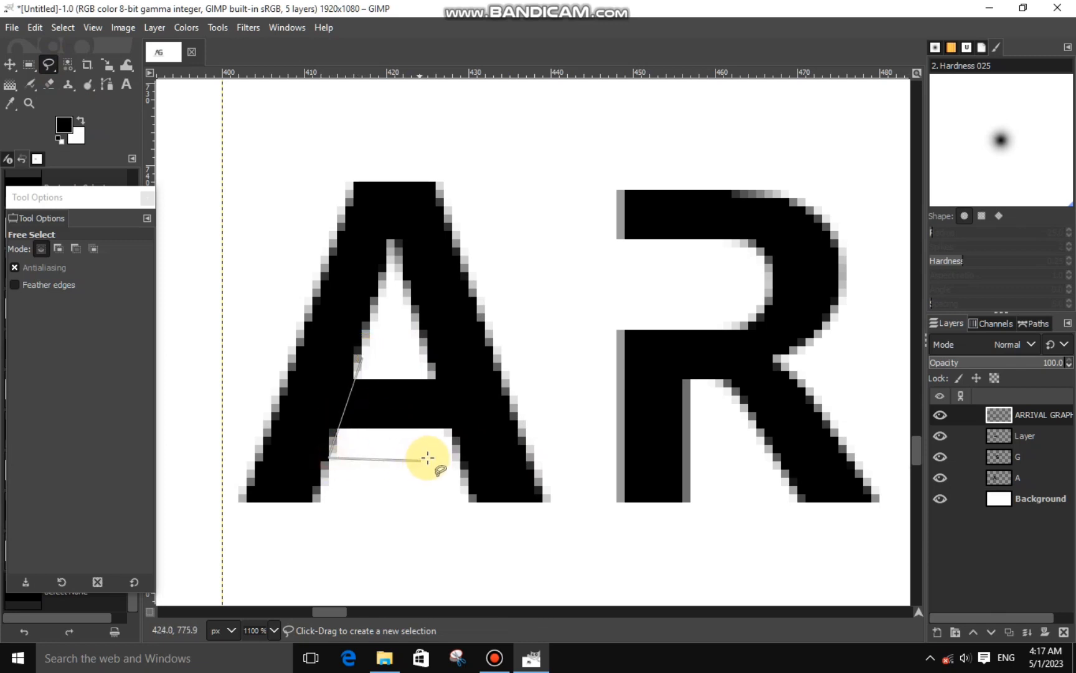
{"action": "left_click", "coordinate": [453, 453]}
{"action": "left_click", "coordinate": [424, 351]}
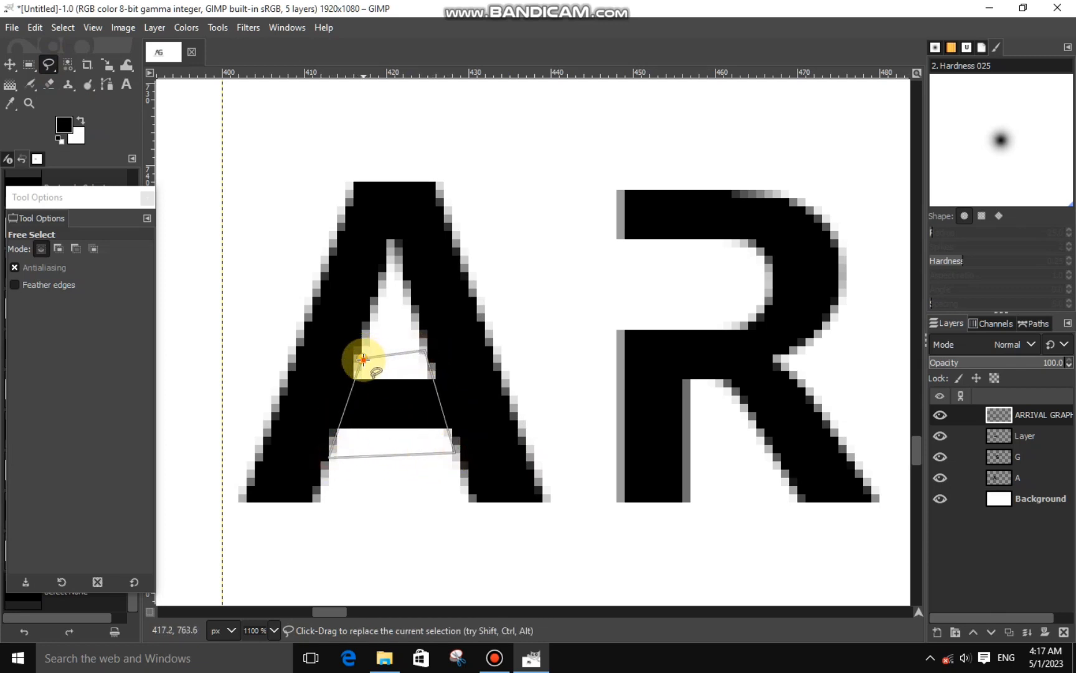
{"action": "left_click", "coordinate": [361, 359]}
{"action": "key", "text": "ctrl+x"}
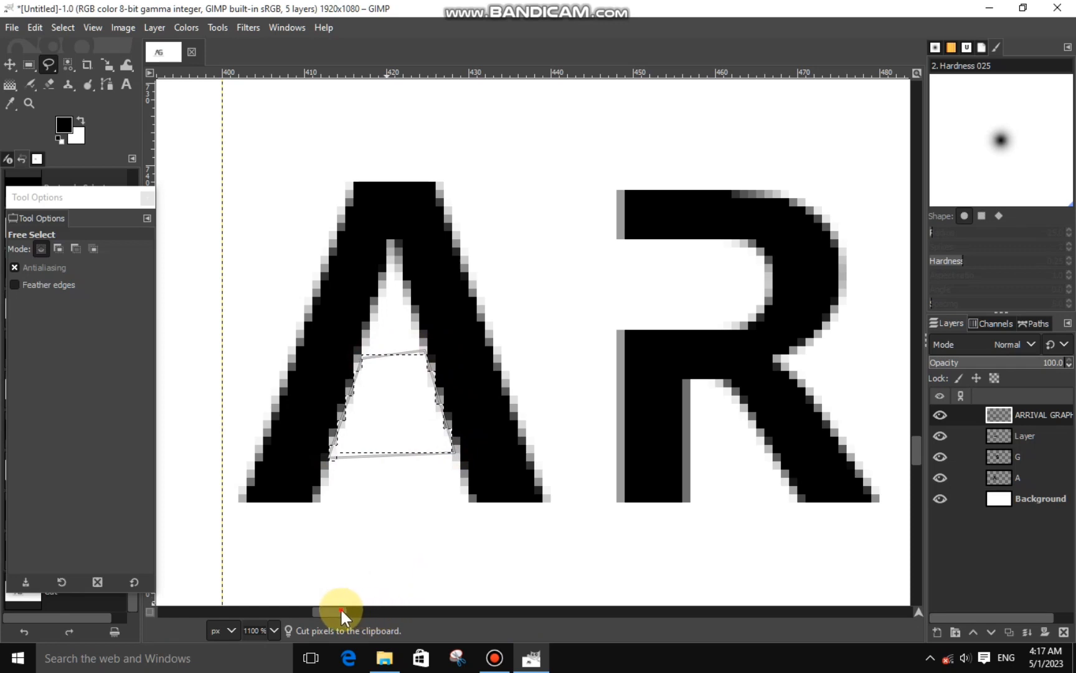
Step: Cut the crossbar out of the second A in ARRIVAL with a four-sided freehand selection, and deselect
{"action": "scroll", "coordinate": [341, 612], "scroll_direction": "right", "scroll_amount": 6}
{"action": "scroll", "coordinate": [420, 613], "scroll_direction": "right", "scroll_amount": 4}
{"action": "scroll", "coordinate": [423, 613], "scroll_direction": "left", "scroll_amount": 2}
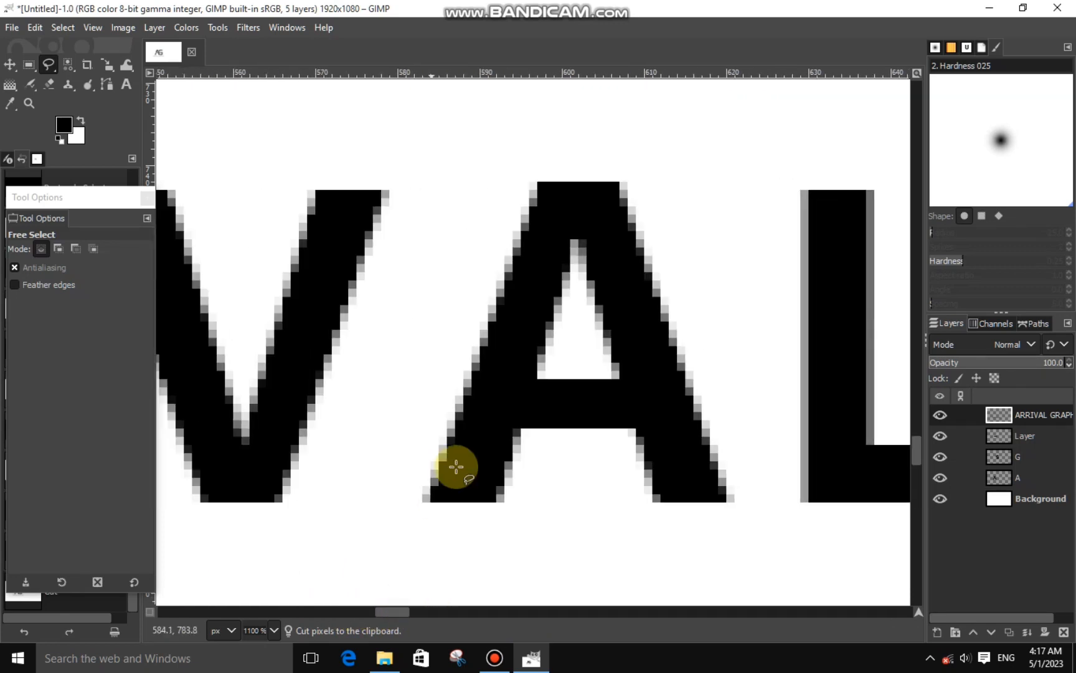
{"action": "left_click", "coordinate": [544, 363]}
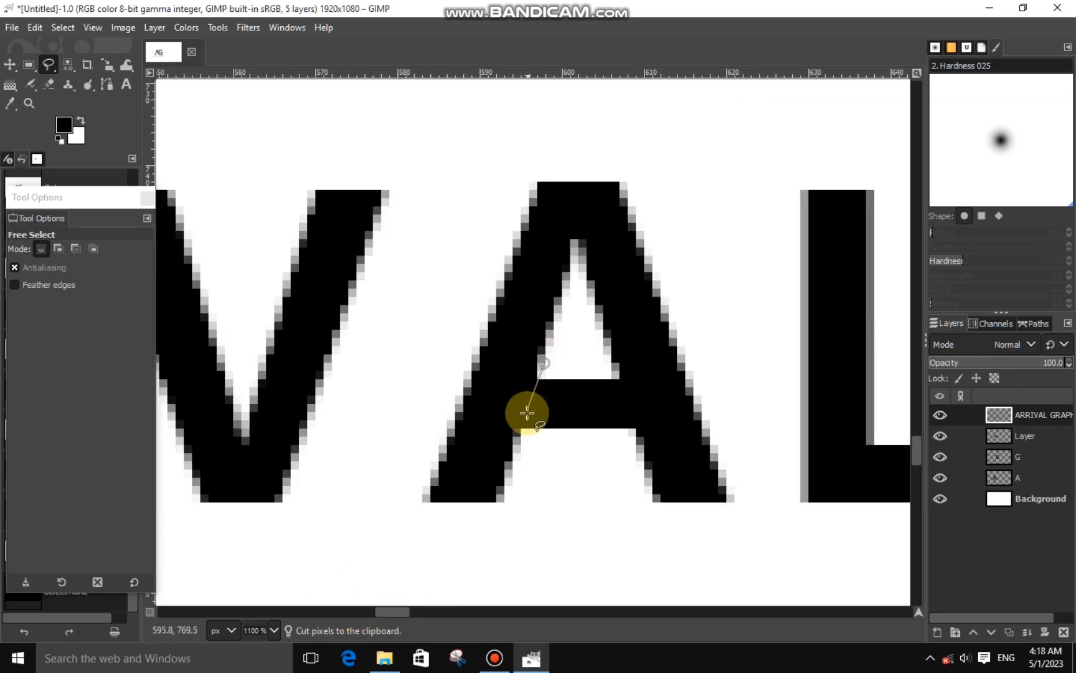
{"action": "left_click", "coordinate": [514, 459]}
{"action": "left_click", "coordinate": [640, 457]}
{"action": "left_click", "coordinate": [608, 353]}
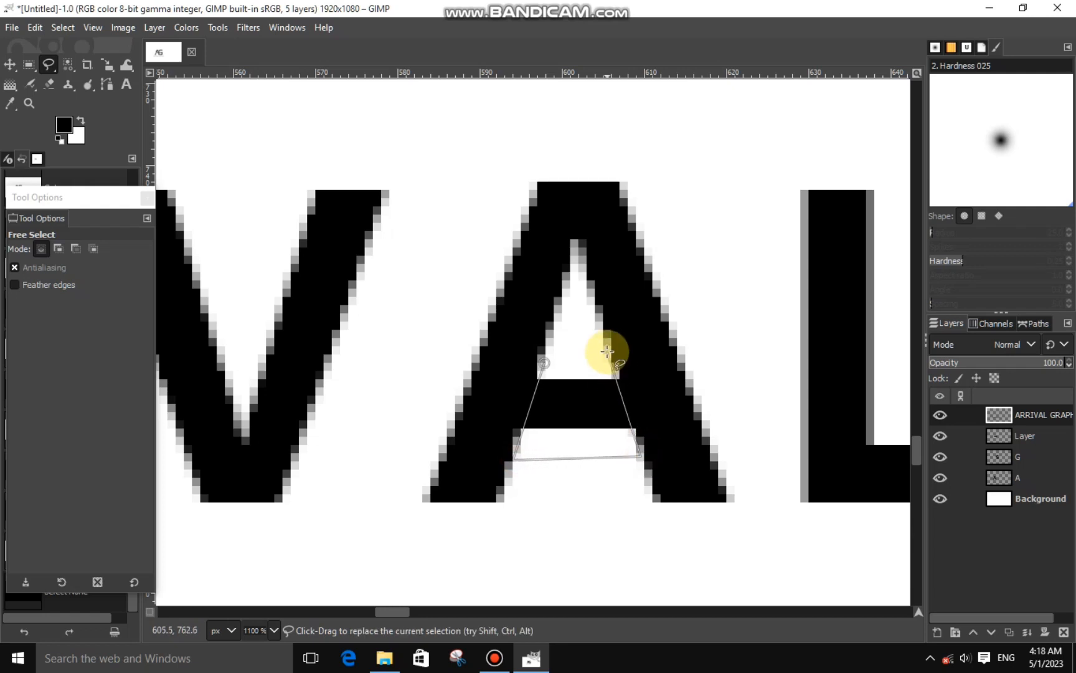
{"action": "left_click", "coordinate": [540, 360]}
{"action": "key", "text": "ctrl+x"}
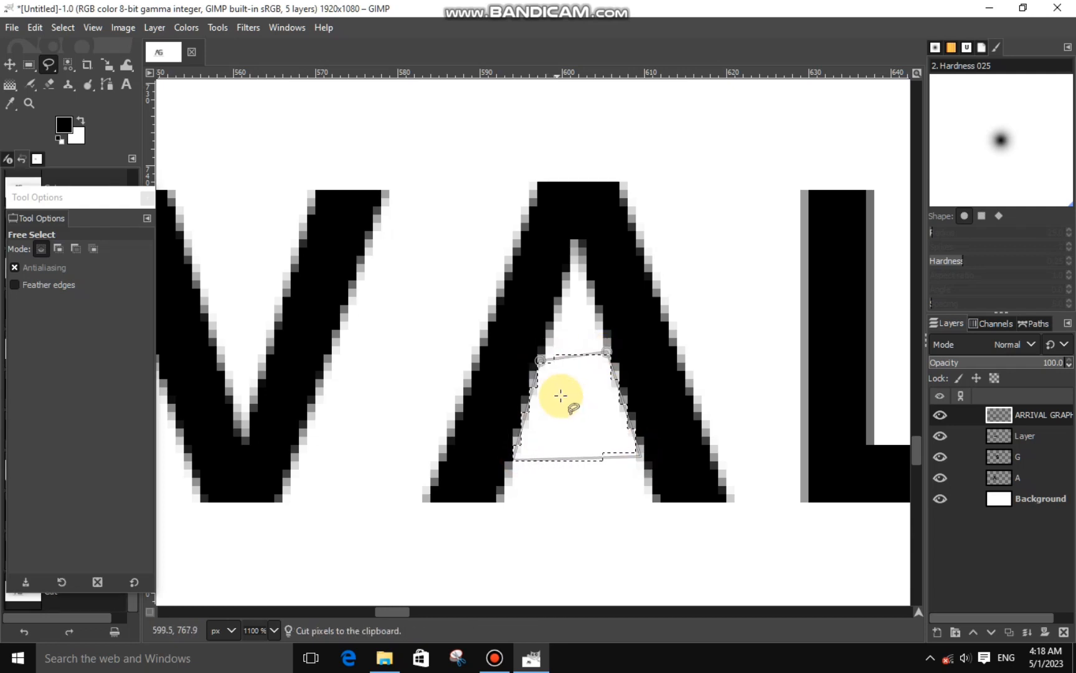
{"action": "key", "text": "ctrl+shift+a"}
Step: Cut the crossbar out of the A in GRAPHICS with a four-sided freehand selection, and clear the selection
{"action": "scroll", "coordinate": [567, 454], "scroll_direction": "down", "scroll_amount": 2}
{"action": "left_click_drag", "start_coordinate": [411, 614], "coordinate": [484, 616]}
{"action": "left_click", "coordinate": [514, 399]}
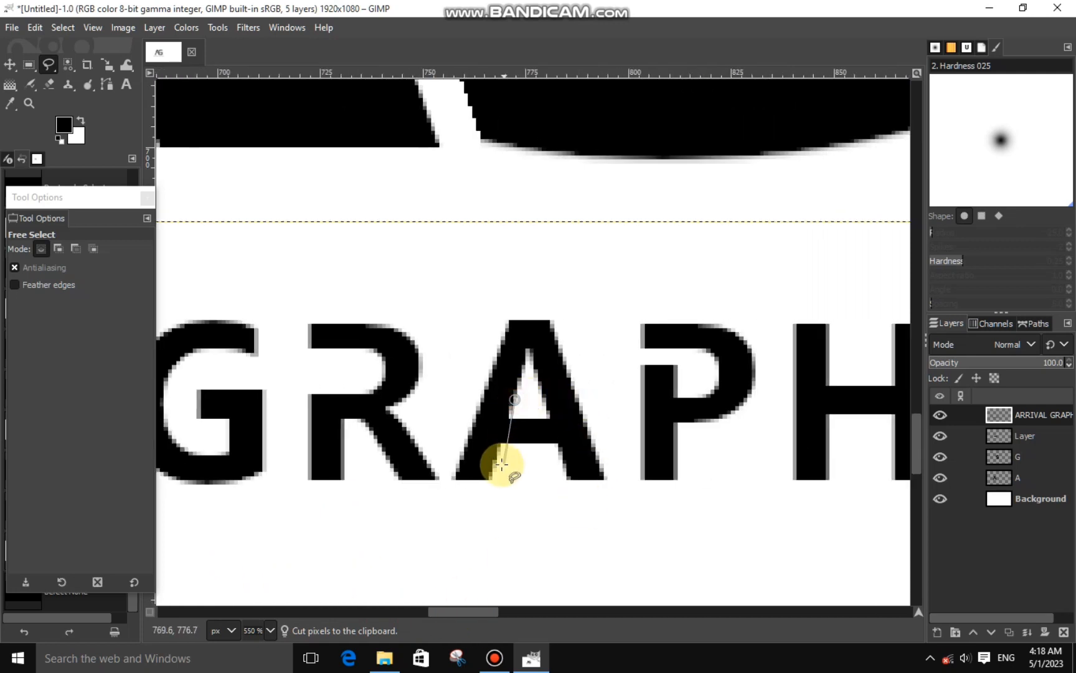
{"action": "left_click", "coordinate": [495, 466]}
{"action": "left_click", "coordinate": [563, 464]}
{"action": "left_click", "coordinate": [545, 402]}
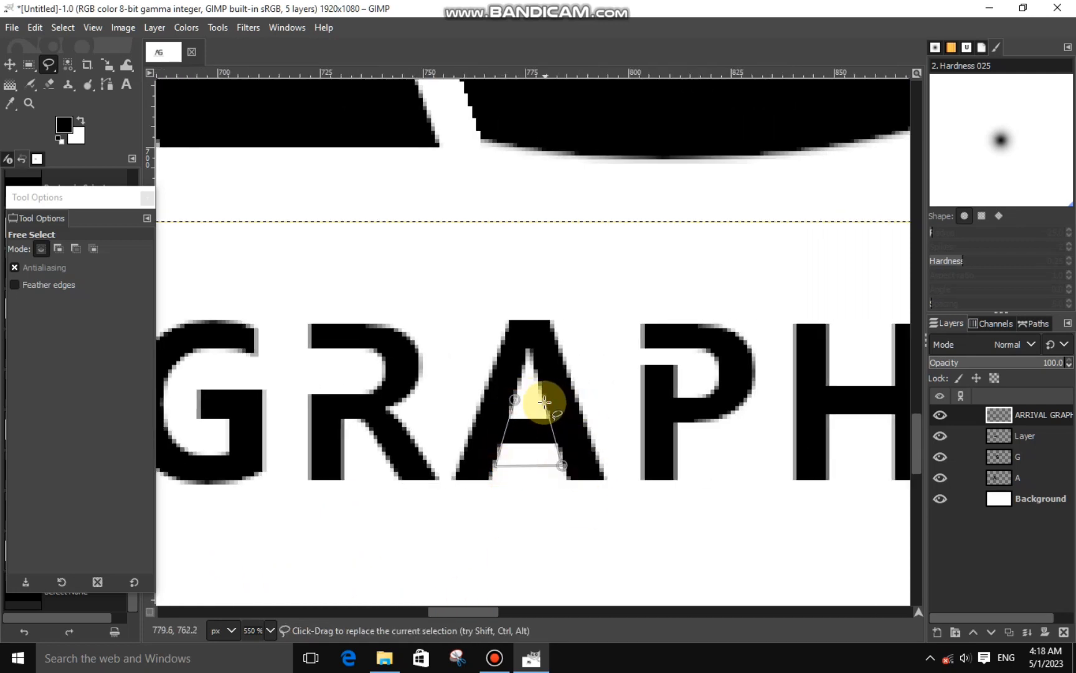
{"action": "left_click", "coordinate": [515, 399]}
{"action": "key", "text": "ctrl+x"}
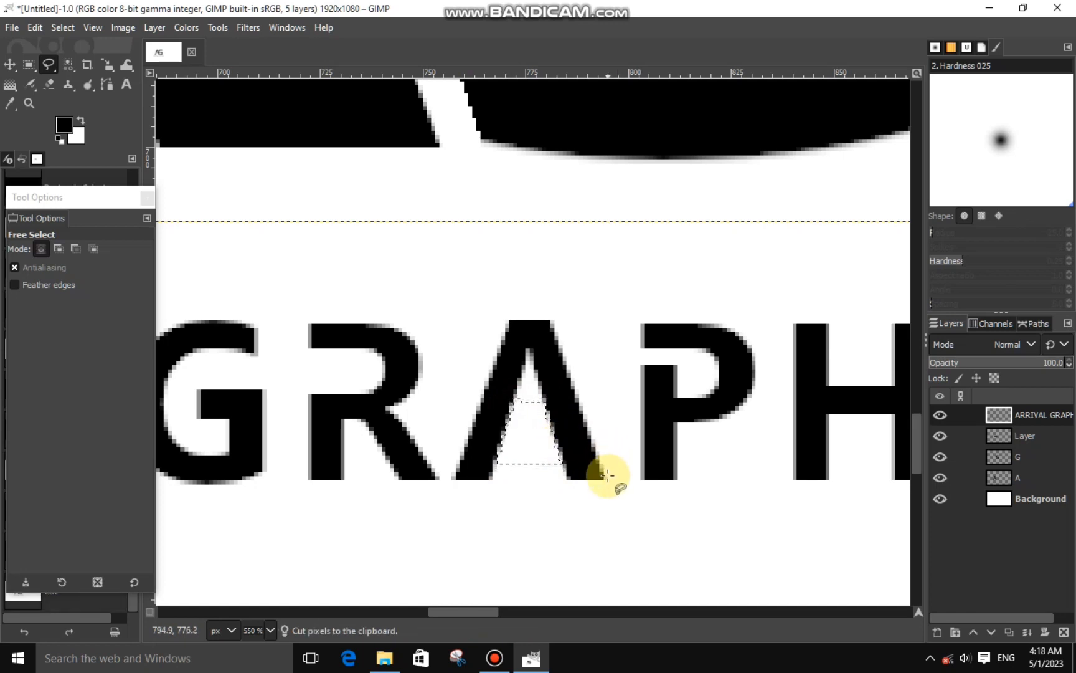
{"action": "left_click_drag", "start_coordinate": [481, 612], "coordinate": [535, 614]}
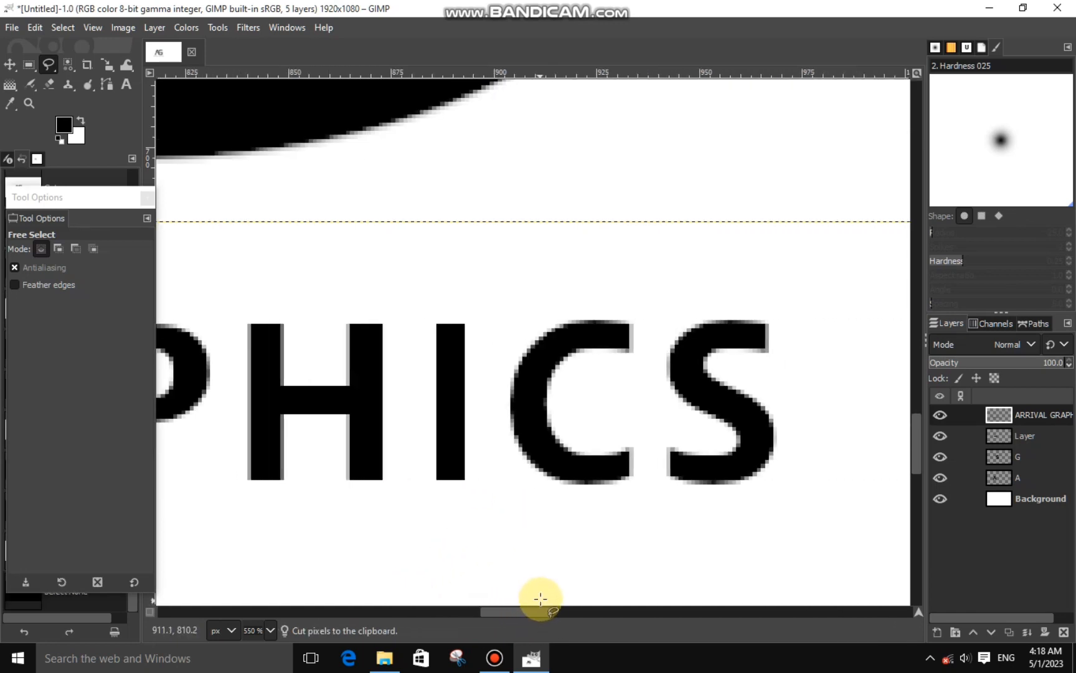
{"action": "scroll", "coordinate": [542, 593], "scroll_direction": "down", "scroll_amount": 2}
{"action": "scroll", "coordinate": [543, 571], "scroll_direction": "down", "scroll_amount": 5}
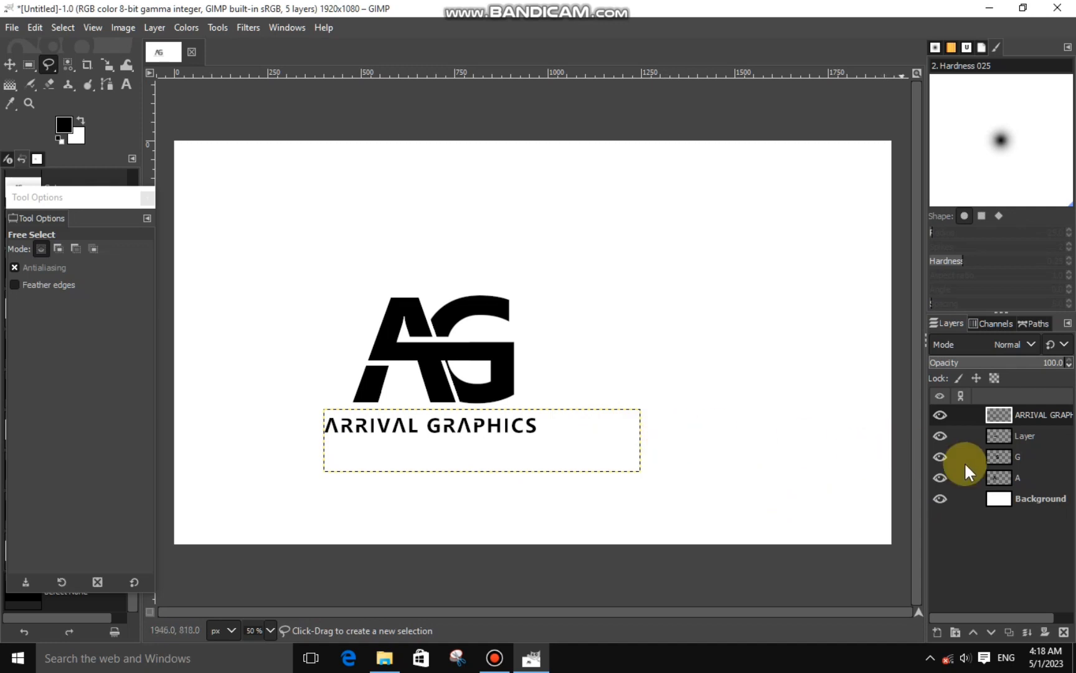
Step: Merge the G layer and the extra layer above it down into the A layer
{"action": "left_click", "coordinate": [1005, 457]}
{"action": "right_click", "coordinate": [1005, 458]}
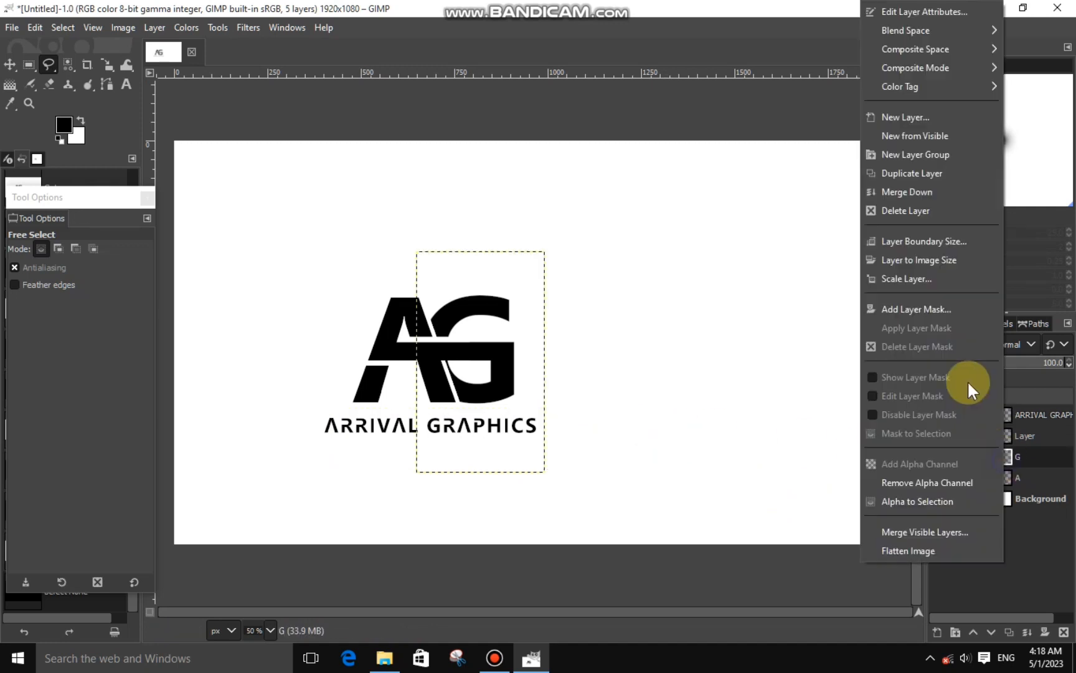
{"action": "left_click", "coordinate": [914, 194]}
{"action": "right_click", "coordinate": [1017, 436]}
{"action": "left_click", "coordinate": [920, 192]}
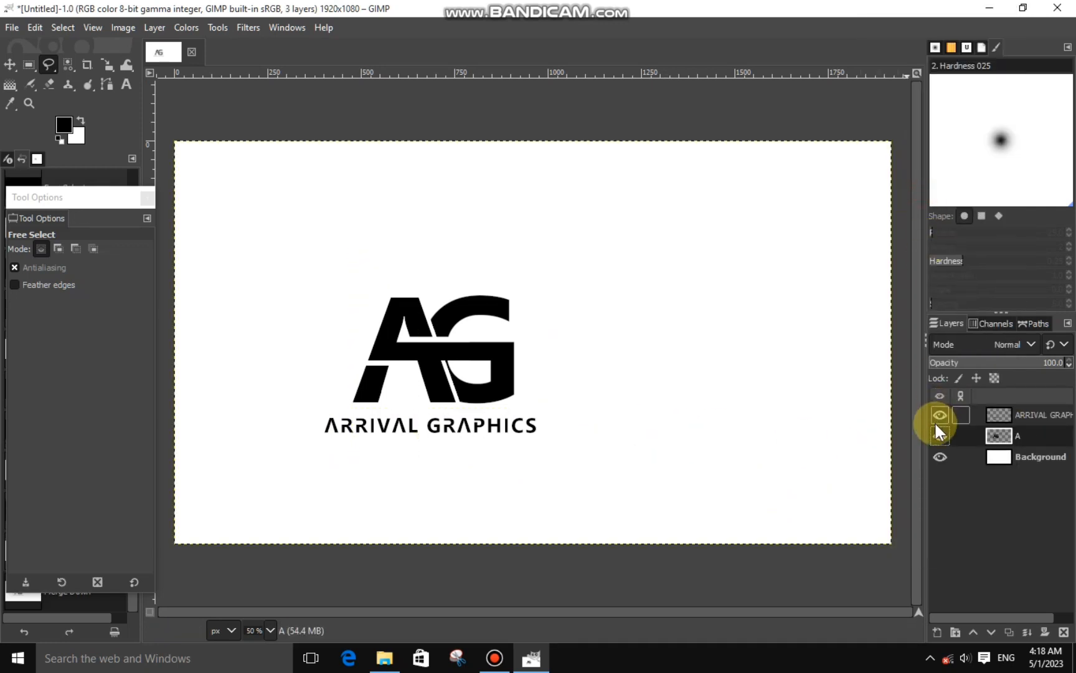
{"action": "left_click", "coordinate": [940, 435]}
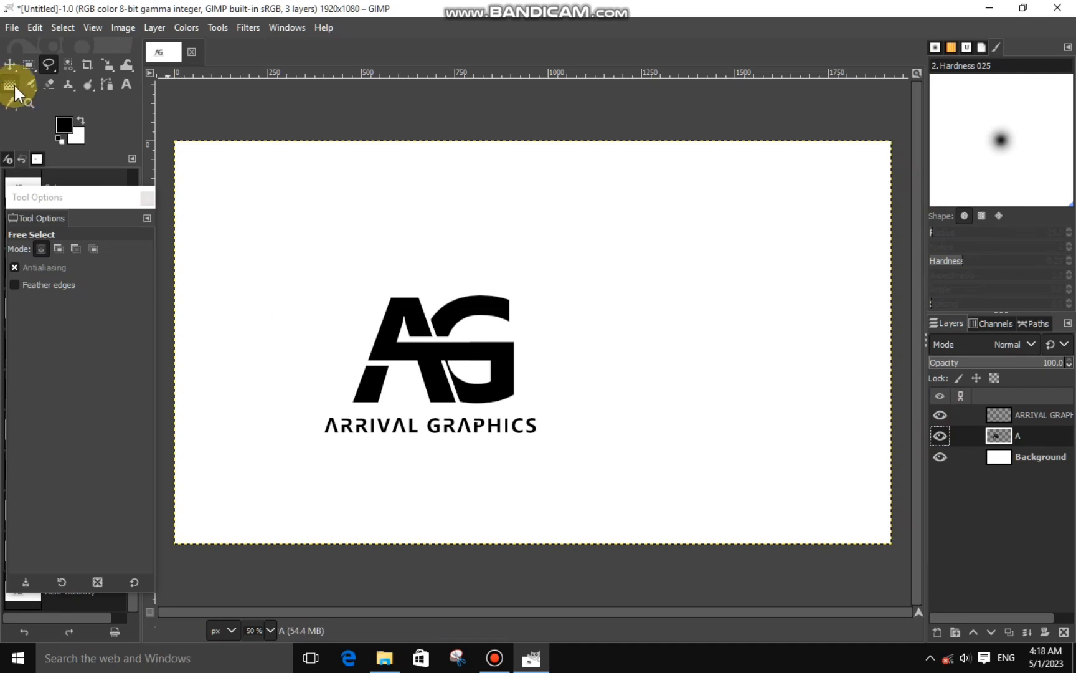
Step: Set the foreground colour to blue 0045c1 and the background colour to a bright pink
{"action": "left_click", "coordinate": [65, 124]}
{"action": "left_click", "coordinate": [140, 121]}
{"action": "left_click_drag", "start_coordinate": [125, 106], "coordinate": [129, 97]}
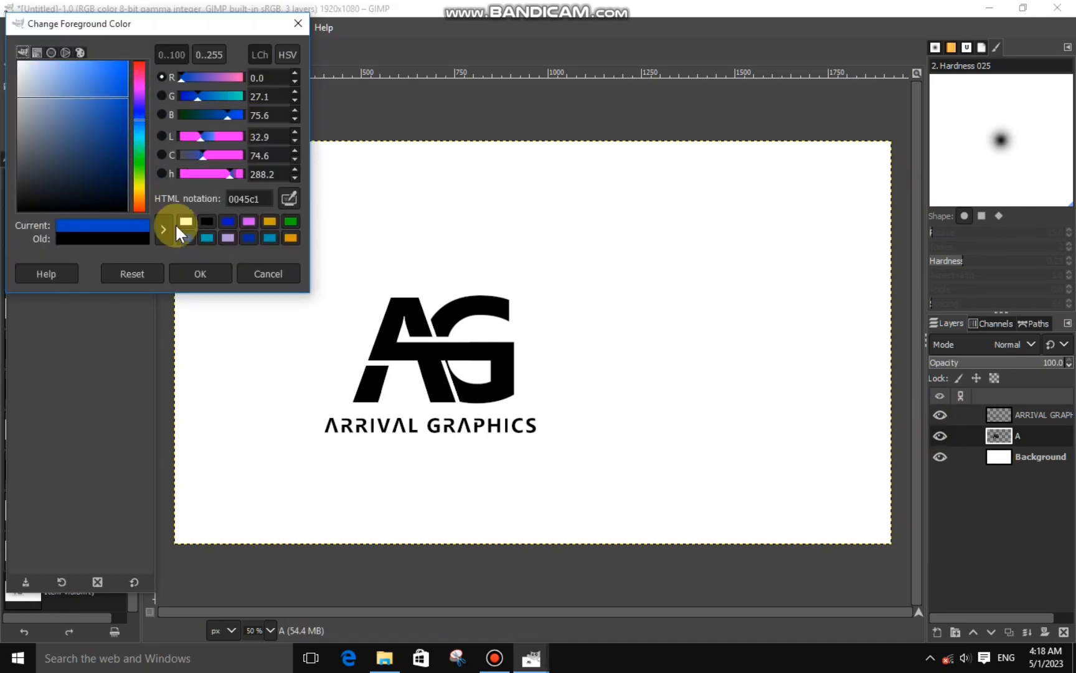
{"action": "left_click", "coordinate": [189, 269]}
{"action": "left_click", "coordinate": [82, 139]}
{"action": "left_click", "coordinate": [137, 87]}
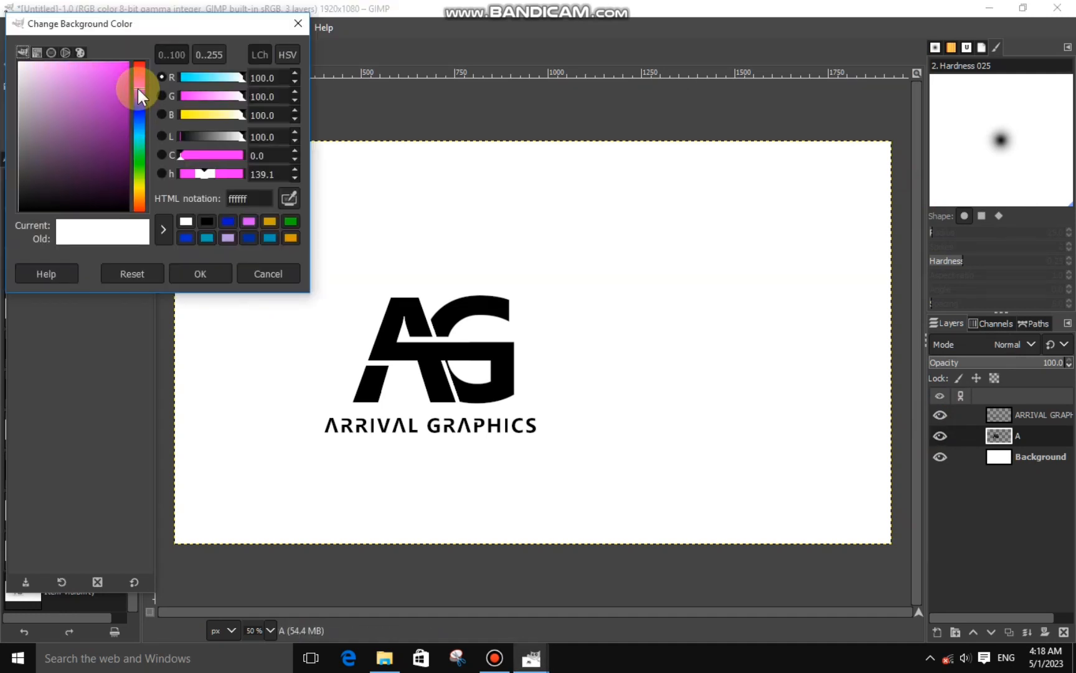
{"action": "left_click", "coordinate": [102, 60]}
{"action": "left_click", "coordinate": [187, 274]}
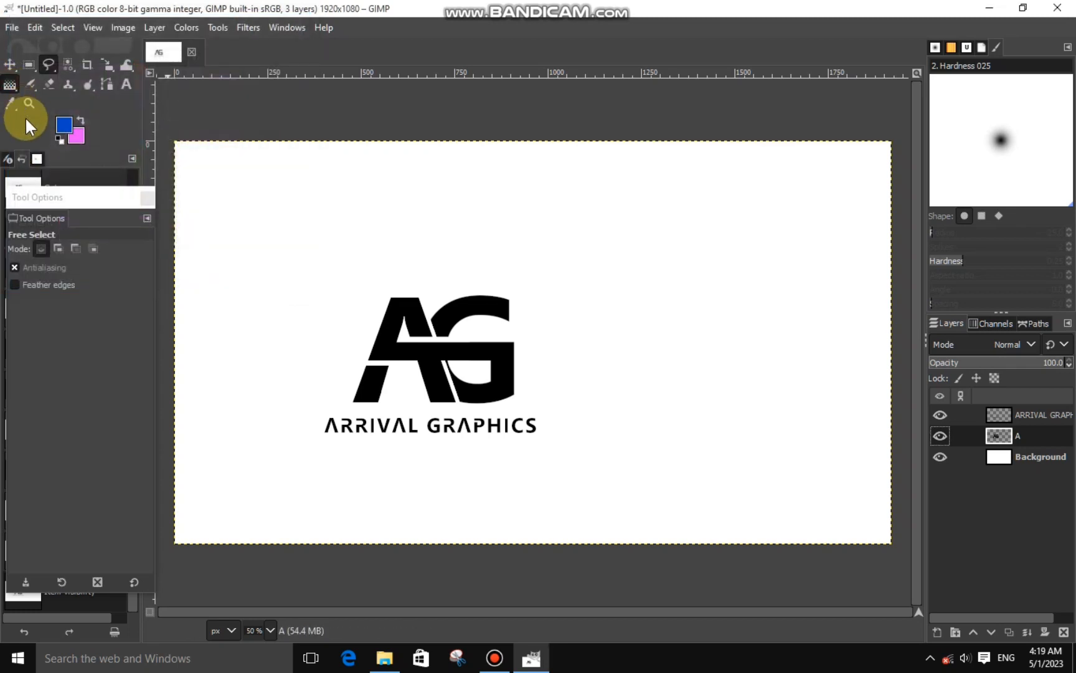
Step: Select the AG lettermark by colour and fill it with a linear FG to BG (RGB) gradient, blue at left to pink at right, and deselect
{"action": "left_click", "coordinate": [68, 64]}
{"action": "left_click", "coordinate": [384, 343]}
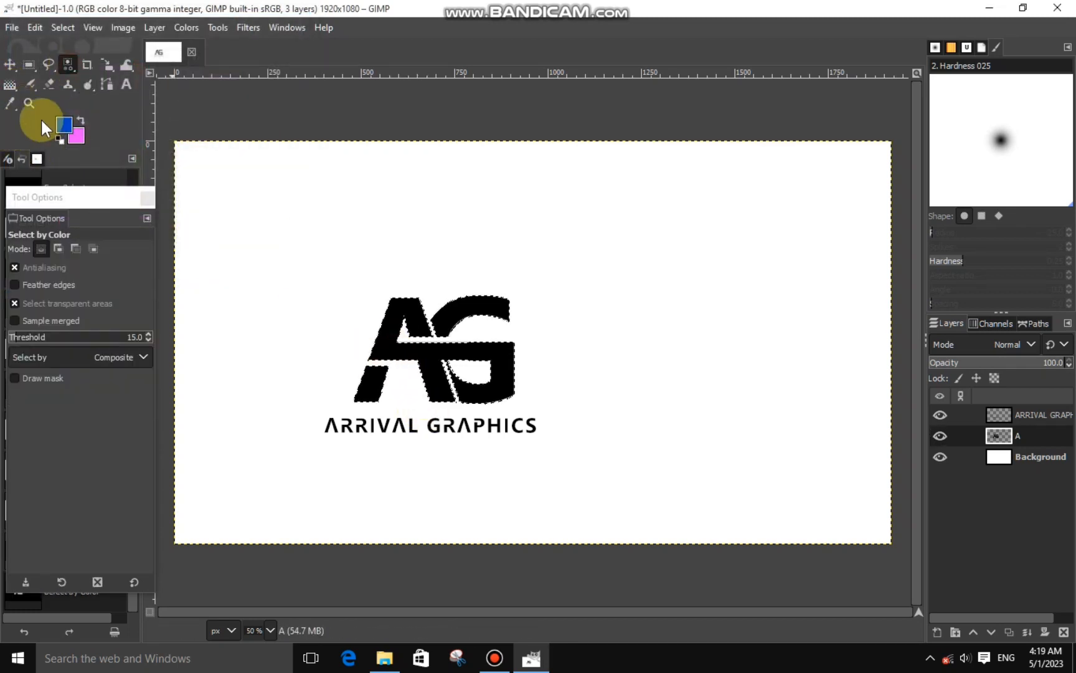
{"action": "key", "text": "g"}
{"action": "left_click", "coordinate": [21, 293]}
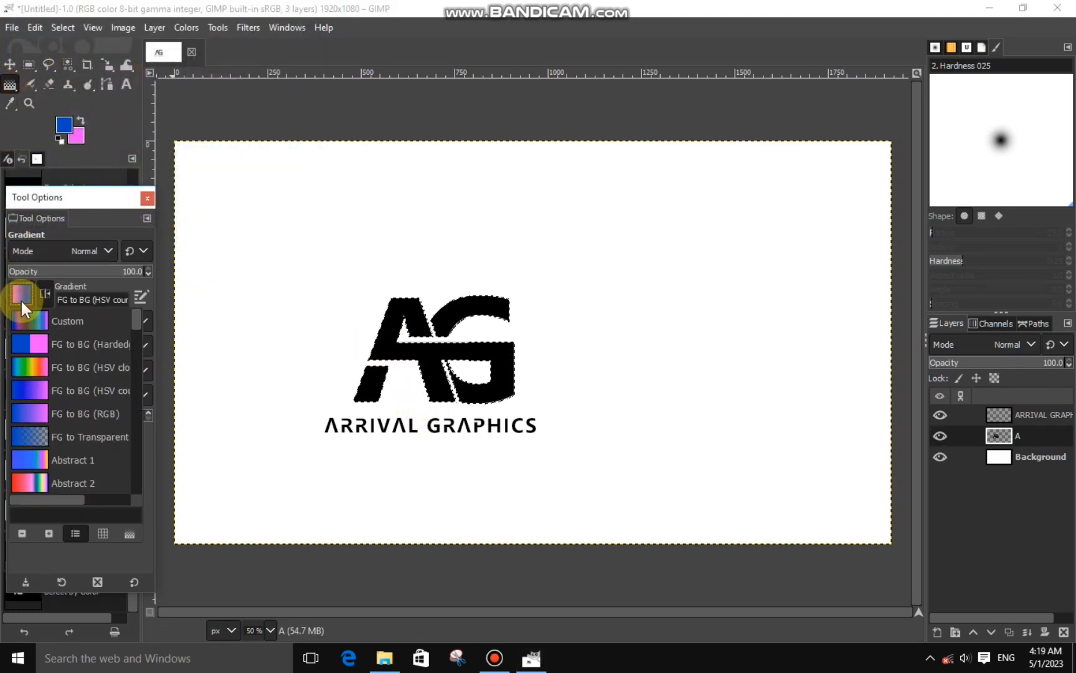
{"action": "left_click", "coordinate": [29, 404]}
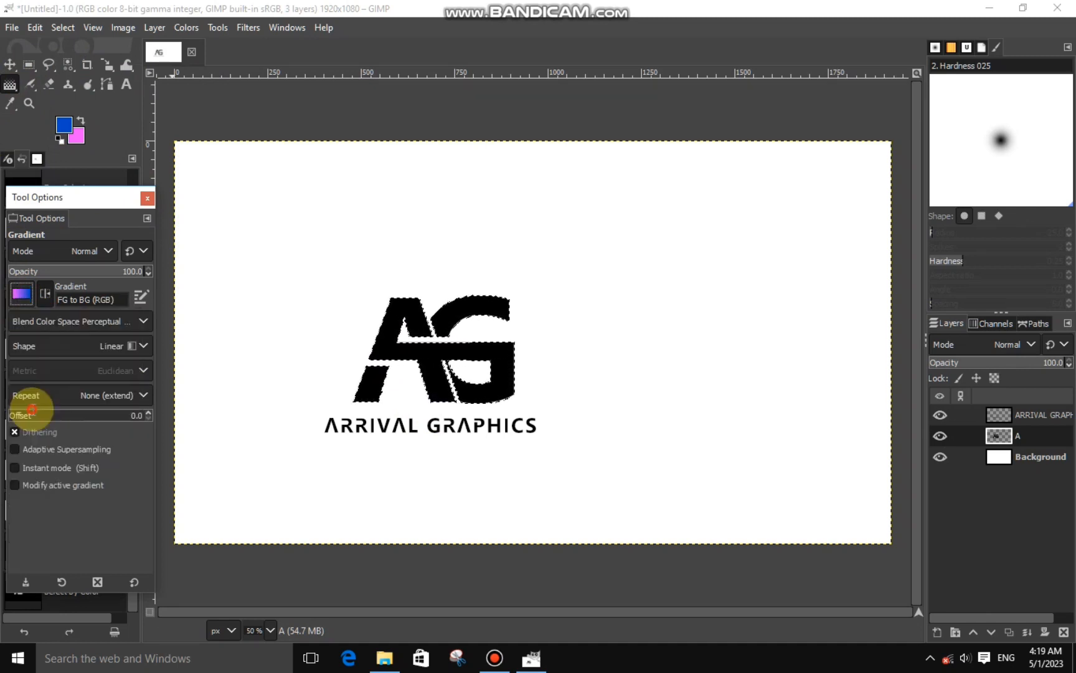
{"action": "left_click_drag", "start_coordinate": [378, 347], "coordinate": [504, 350]}
{"action": "left_click", "coordinate": [377, 349]}
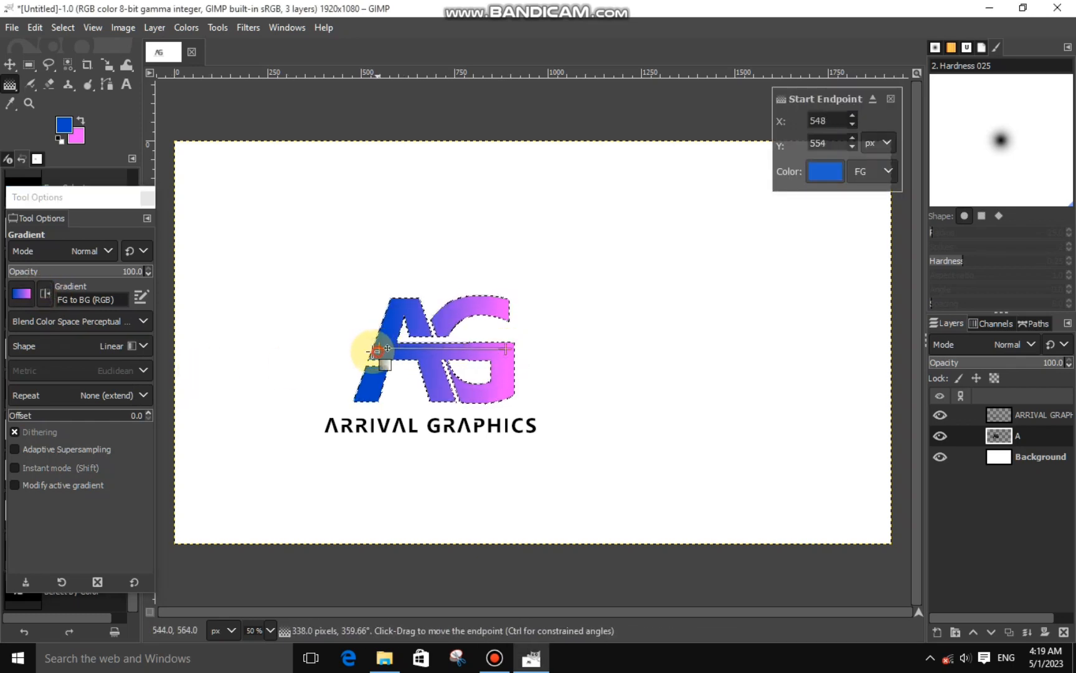
{"action": "left_click", "coordinate": [10, 64]}
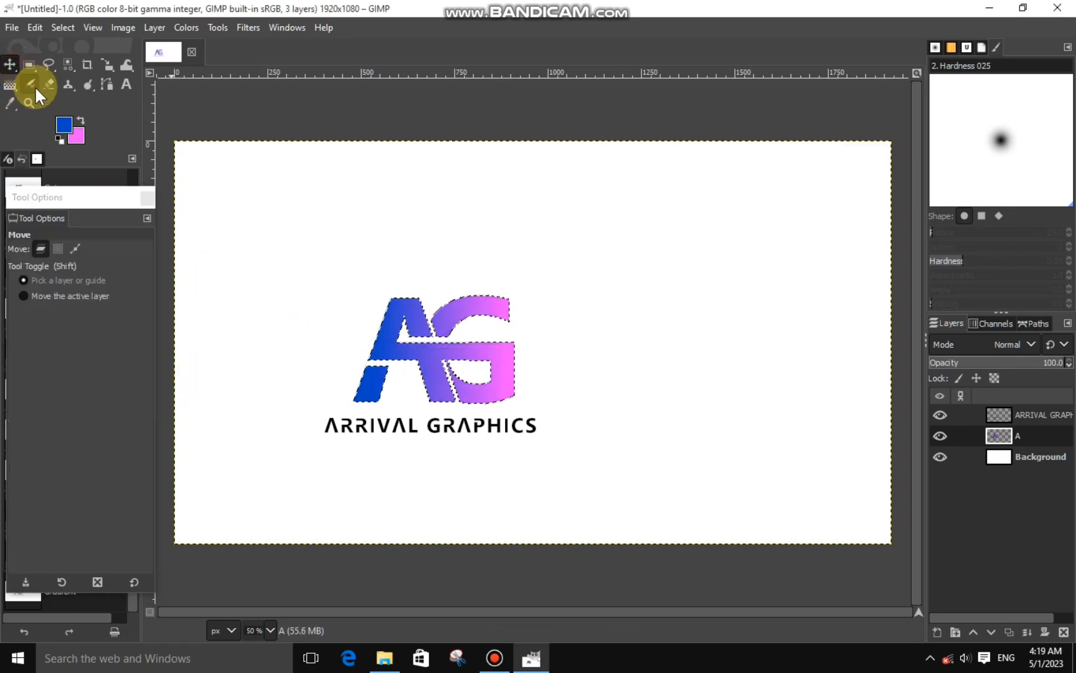
{"action": "key", "text": "ctrl+shift+a"}
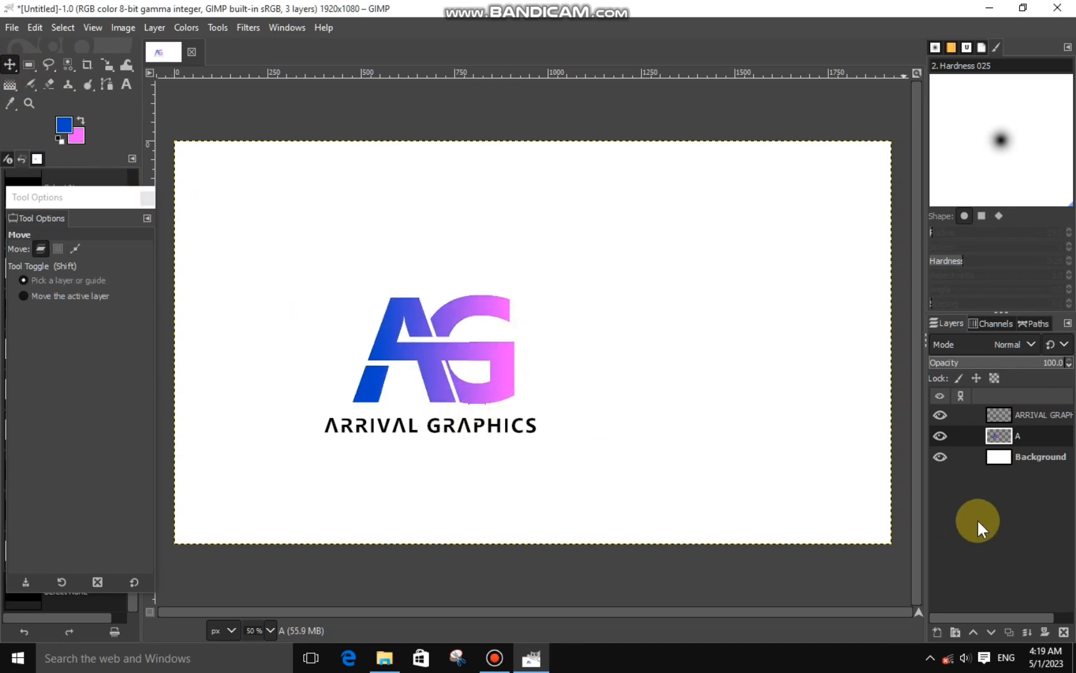
Step: Select the ARRIVAL GRAPHICS lettering by colour and fill it with a linear gradient about 450 px long, pink at left to blue at right
{"action": "left_click", "coordinate": [998, 413]}
{"action": "left_click", "coordinate": [68, 65]}
{"action": "key", "text": "1"}
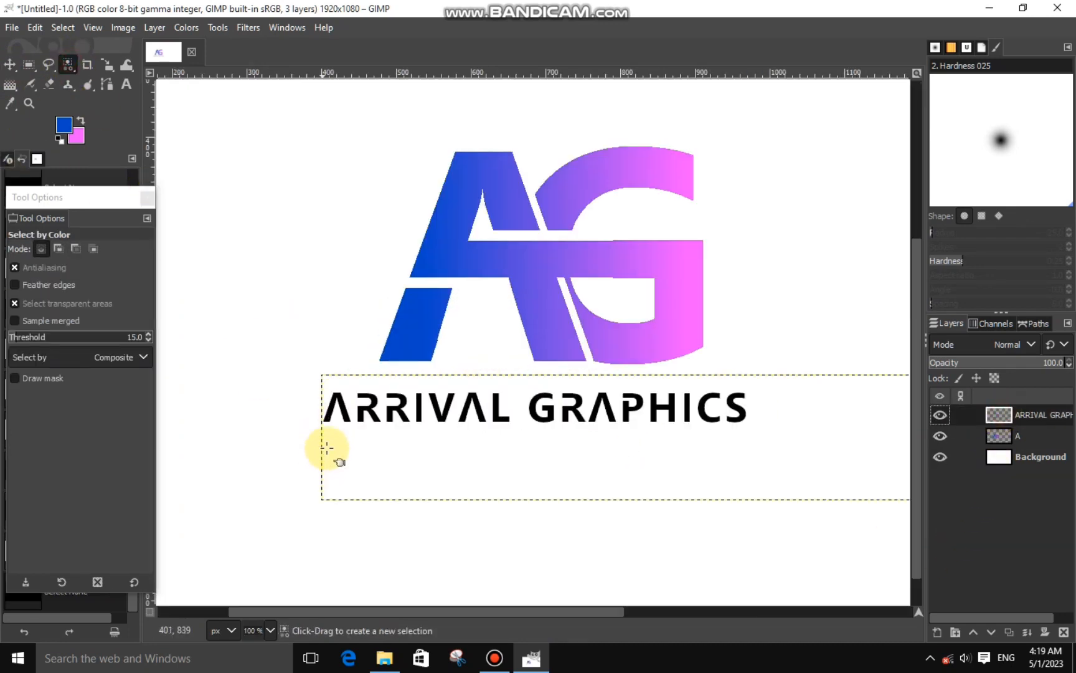
{"action": "scroll", "coordinate": [330, 437], "scroll_direction": "up", "scroll_amount": 1}
{"action": "left_click", "coordinate": [334, 397]}
{"action": "scroll", "coordinate": [238, 355], "scroll_direction": "down", "scroll_amount": 3}
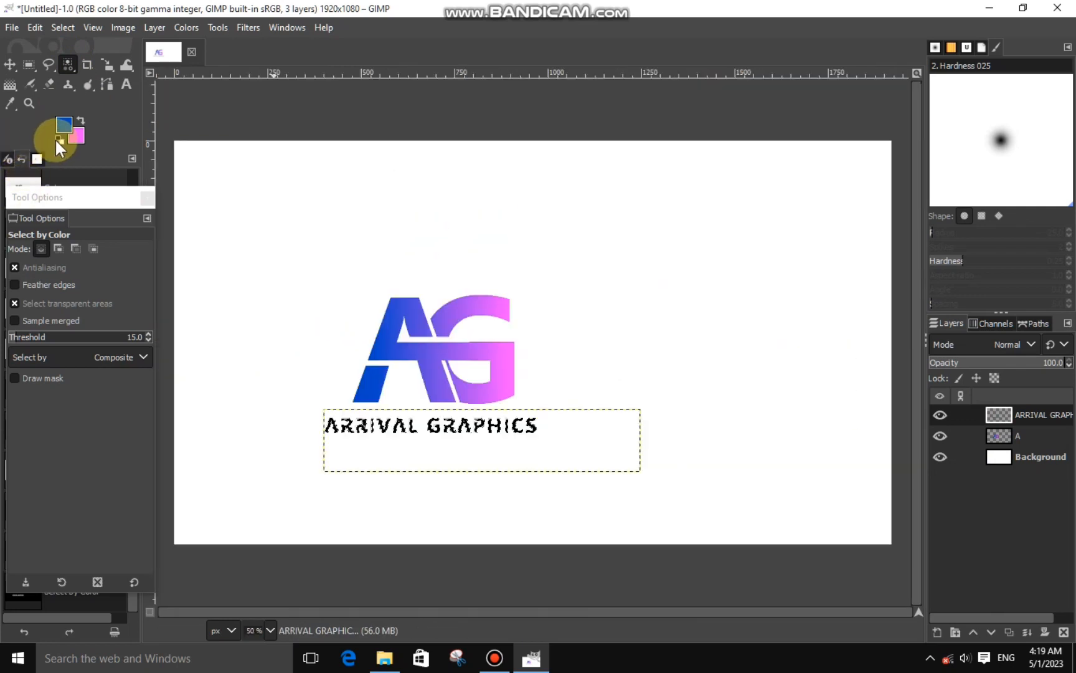
{"action": "left_click", "coordinate": [12, 86]}
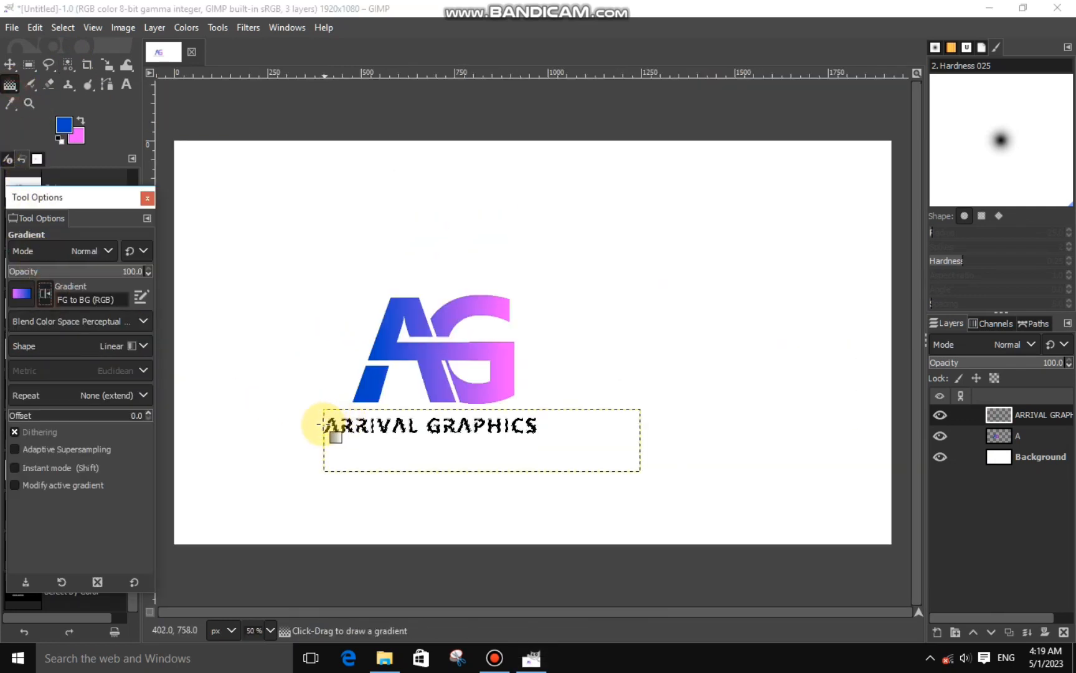
{"action": "left_click_drag", "start_coordinate": [324, 426], "coordinate": [493, 422]}
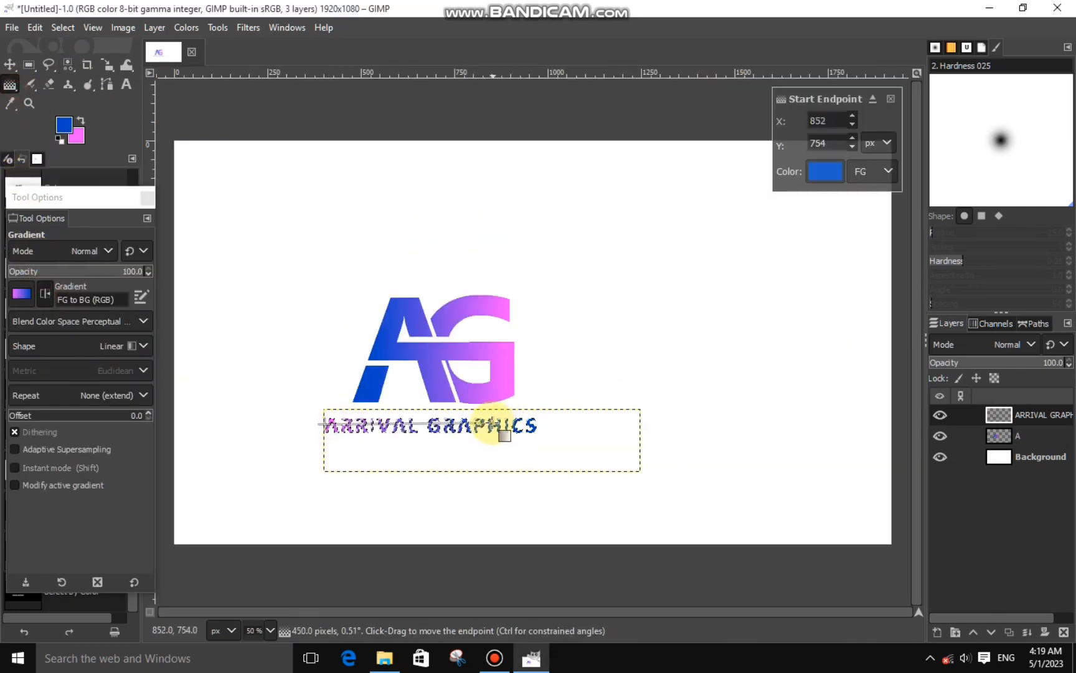
{"action": "left_click", "coordinate": [10, 65]}
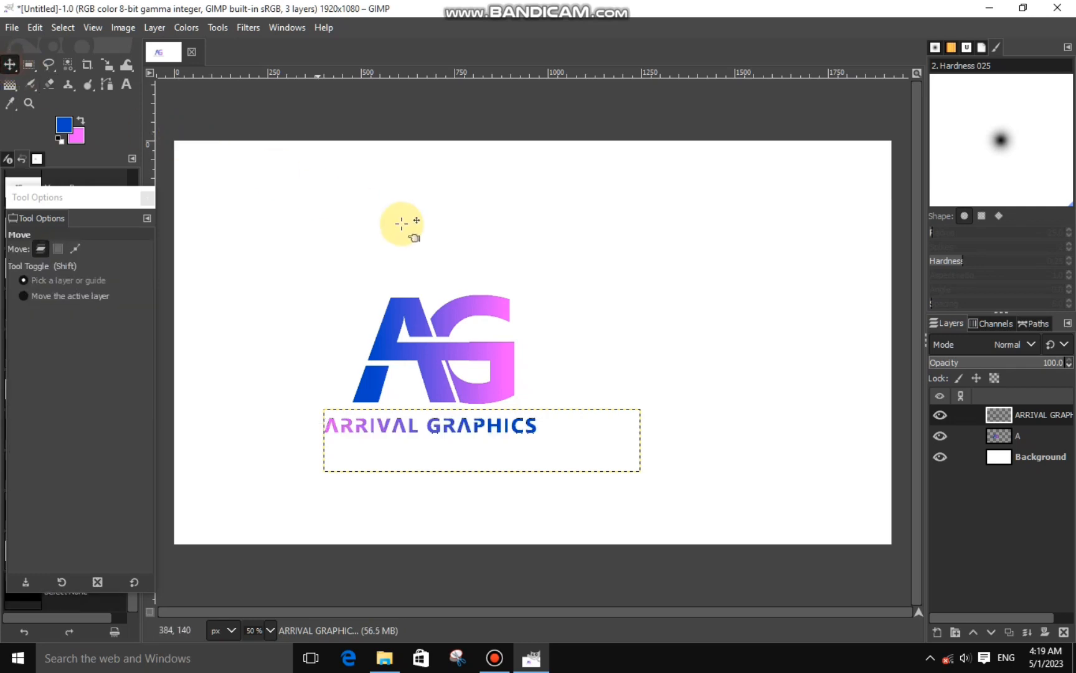
Step: Merge the ARRIVAL GRAPHICS wordmark layer down into the AG lettermark layer
{"action": "key", "text": "minus"}
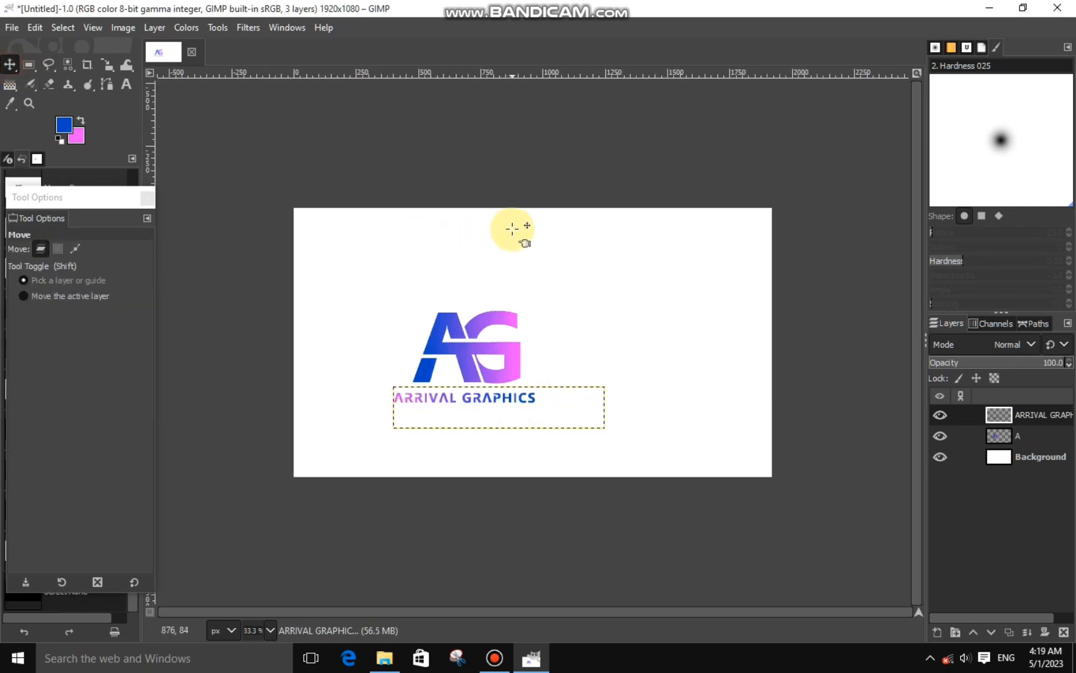
{"action": "key", "text": "plus"}
{"action": "right_click", "coordinate": [1000, 416]}
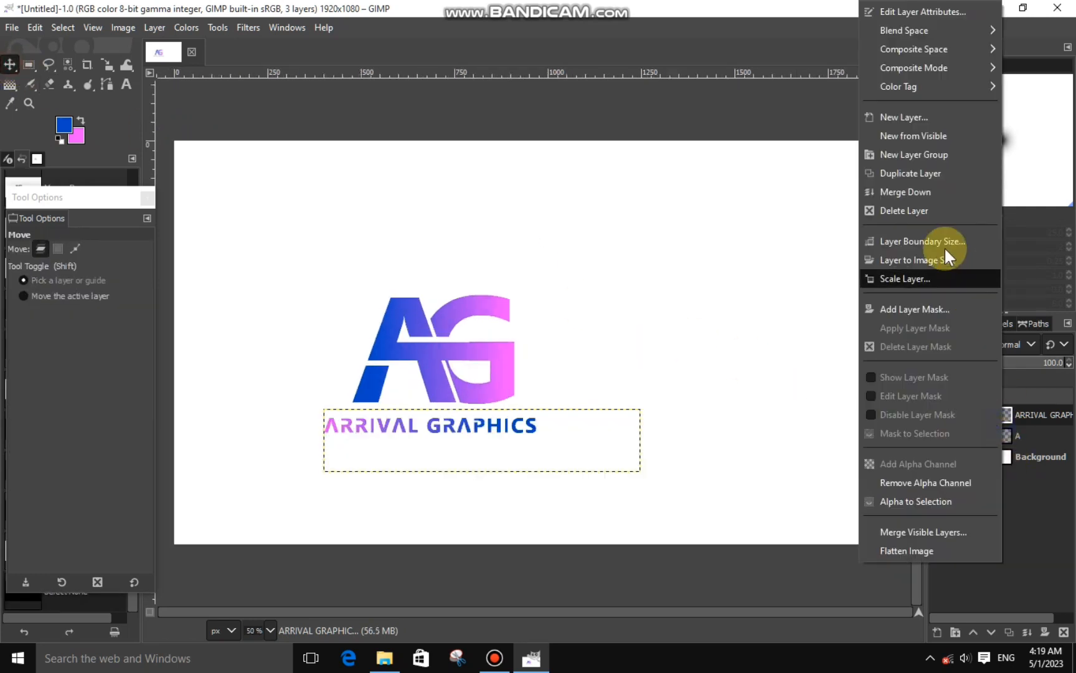
{"action": "left_click", "coordinate": [914, 192]}
Step: Move the merged logo to the middle of the canvas with the Scale transform and apply it
{"action": "left_click", "coordinate": [106, 64]}
{"action": "left_click", "coordinate": [504, 344]}
{"action": "left_click_drag", "start_coordinate": [505, 344], "coordinate": [534, 331]}
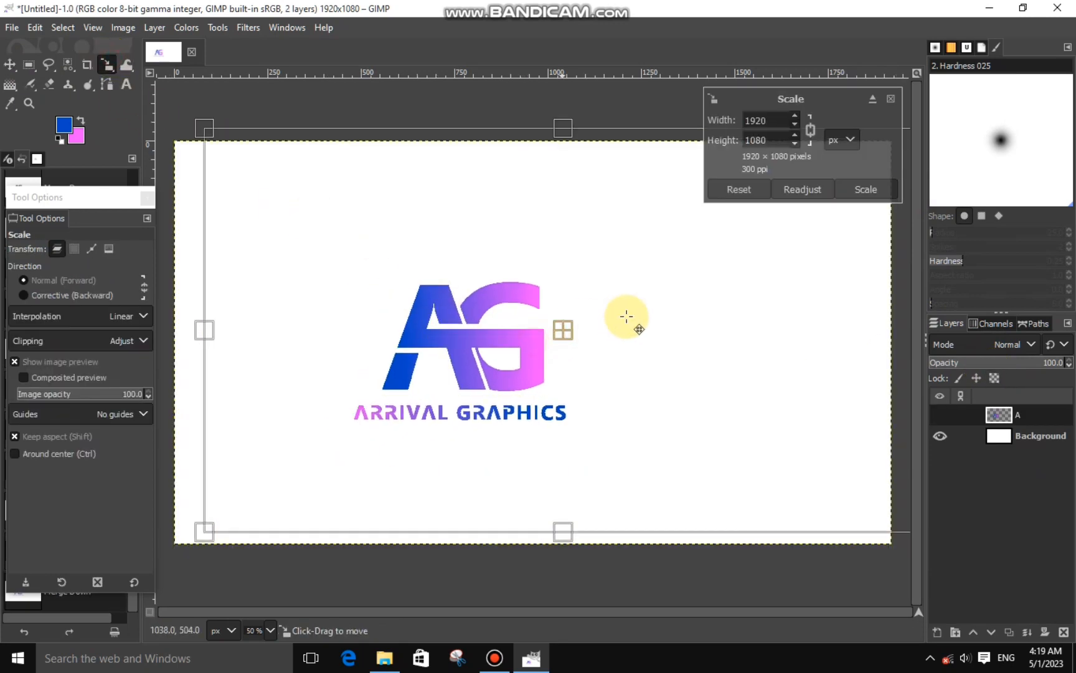
{"action": "left_click", "coordinate": [859, 188]}
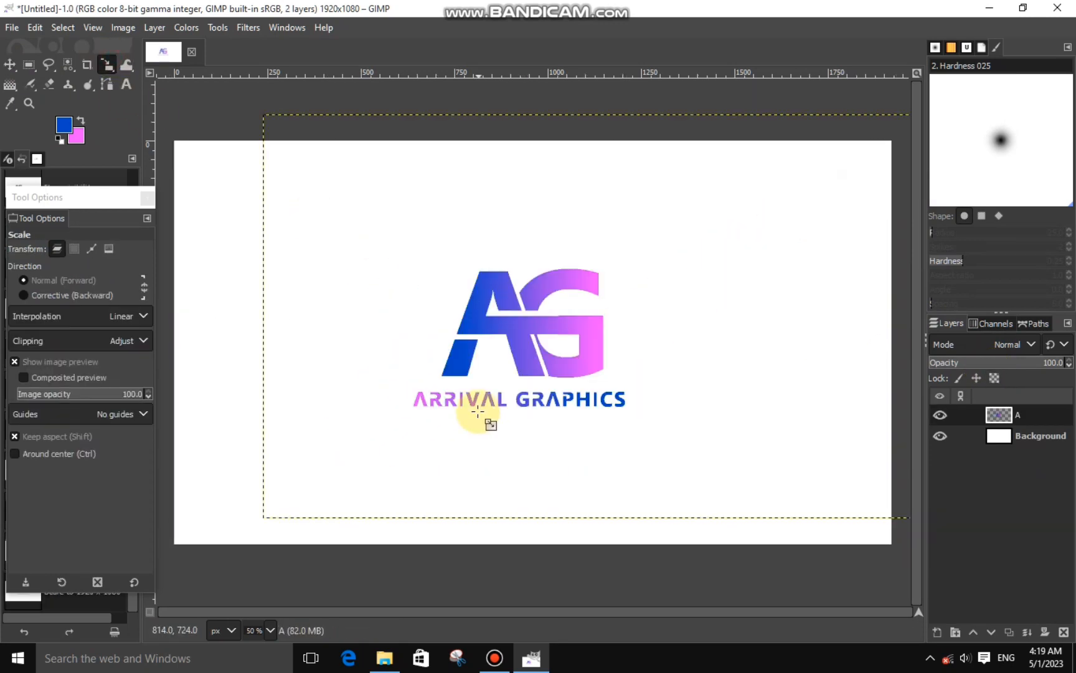
Step: Import the rm441-bm20b-mockup background from the LOGO BACKGROUND folder as a layer and convert it to GIMP built-in sRGB
{"action": "left_click", "coordinate": [384, 656]}
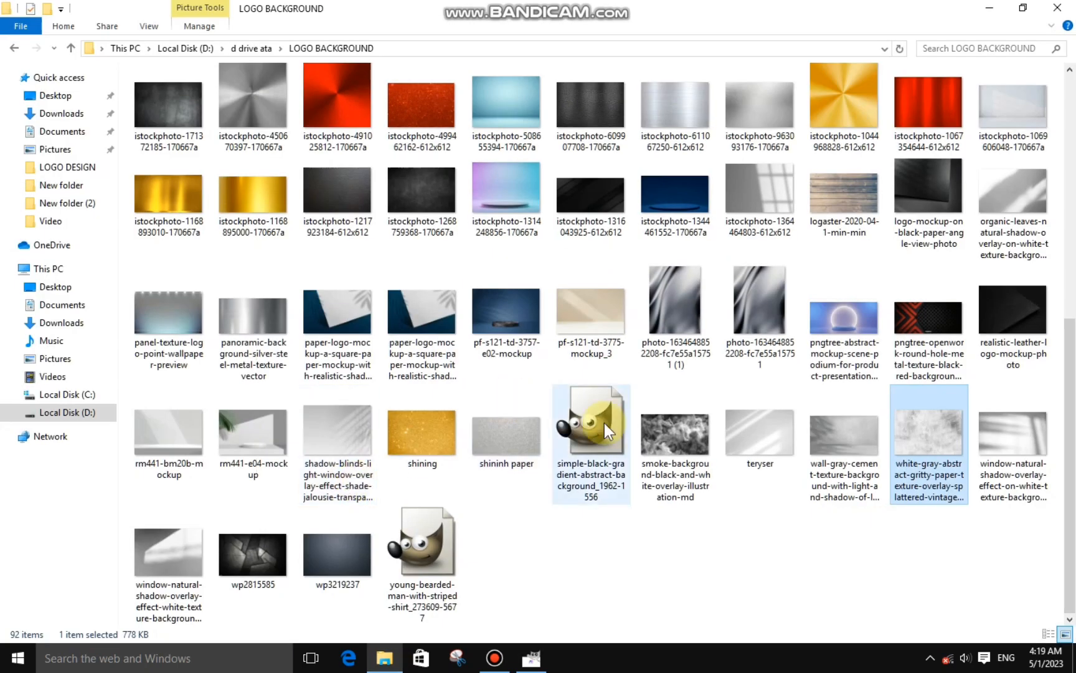
{"action": "left_click_drag", "start_coordinate": [165, 436], "coordinate": [480, 421]}
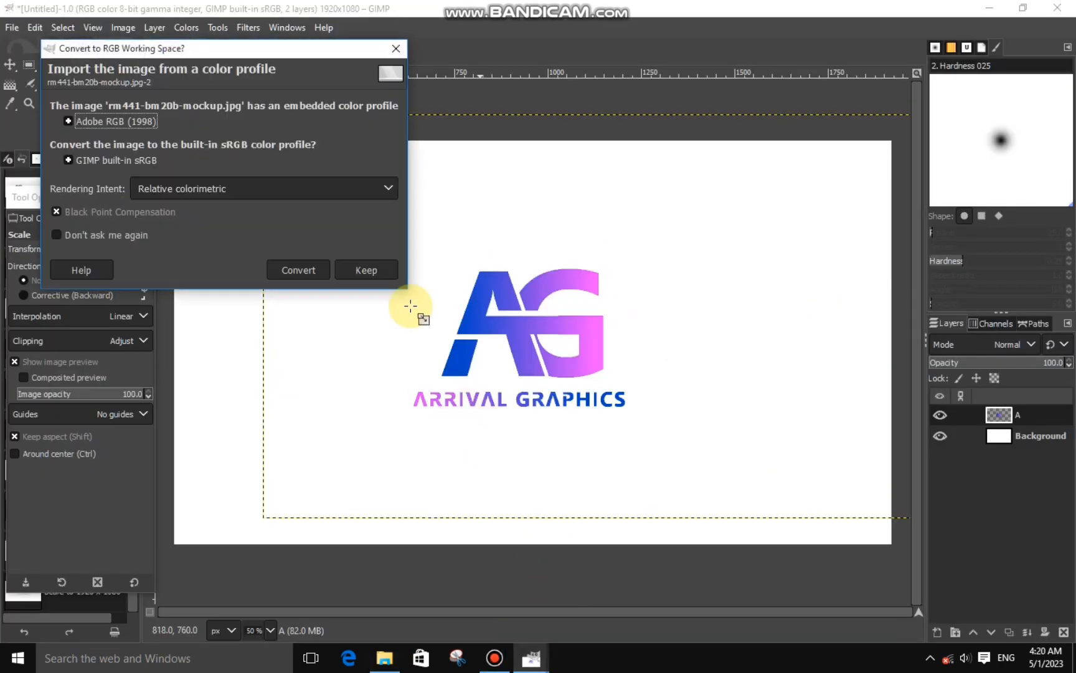
{"action": "left_click", "coordinate": [315, 265]}
Step: Scale the mockup background to about 1932 × 1287 px to span the canvas width and place its layer beneath the logo layer
{"action": "left_click", "coordinate": [384, 241]}
{"action": "left_click_drag", "start_coordinate": [384, 240], "coordinate": [106, 187]}
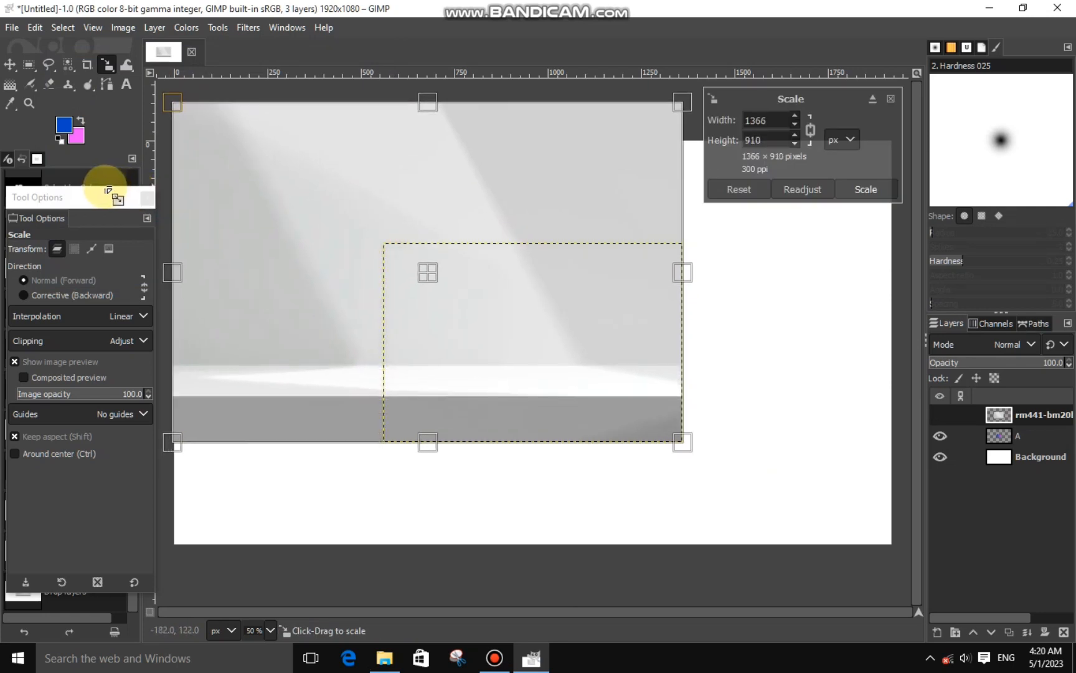
{"action": "left_click_drag", "start_coordinate": [642, 421], "coordinate": [919, 464]}
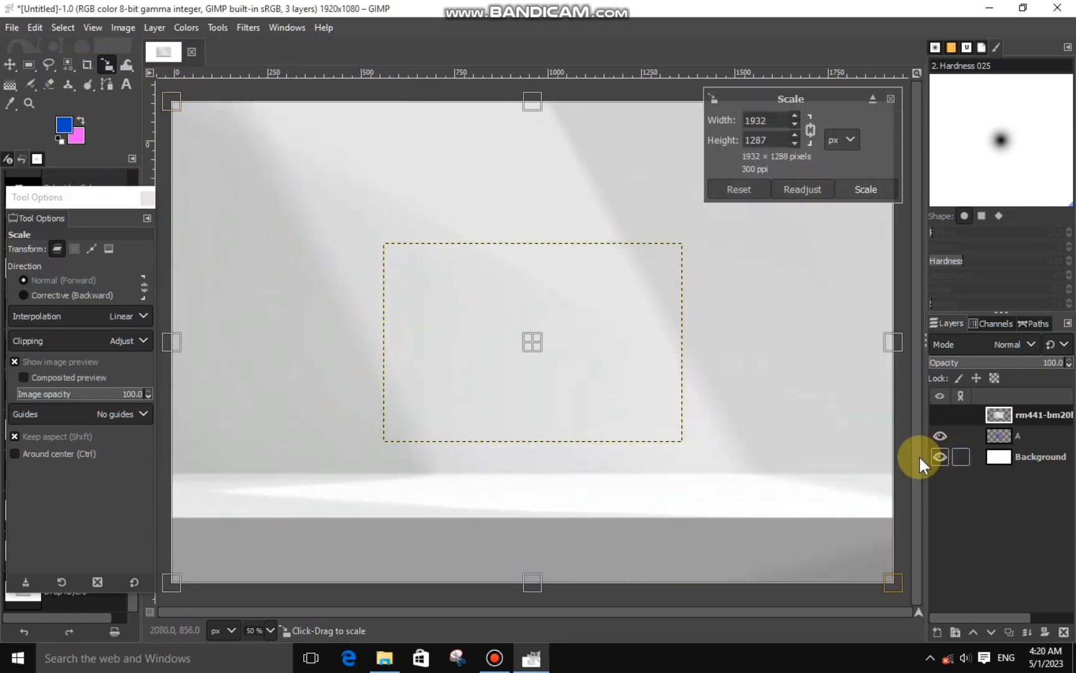
{"action": "left_click", "coordinate": [867, 187]}
{"action": "left_click_drag", "start_coordinate": [990, 417], "coordinate": [1000, 439]}
{"action": "left_click", "coordinate": [999, 416]}
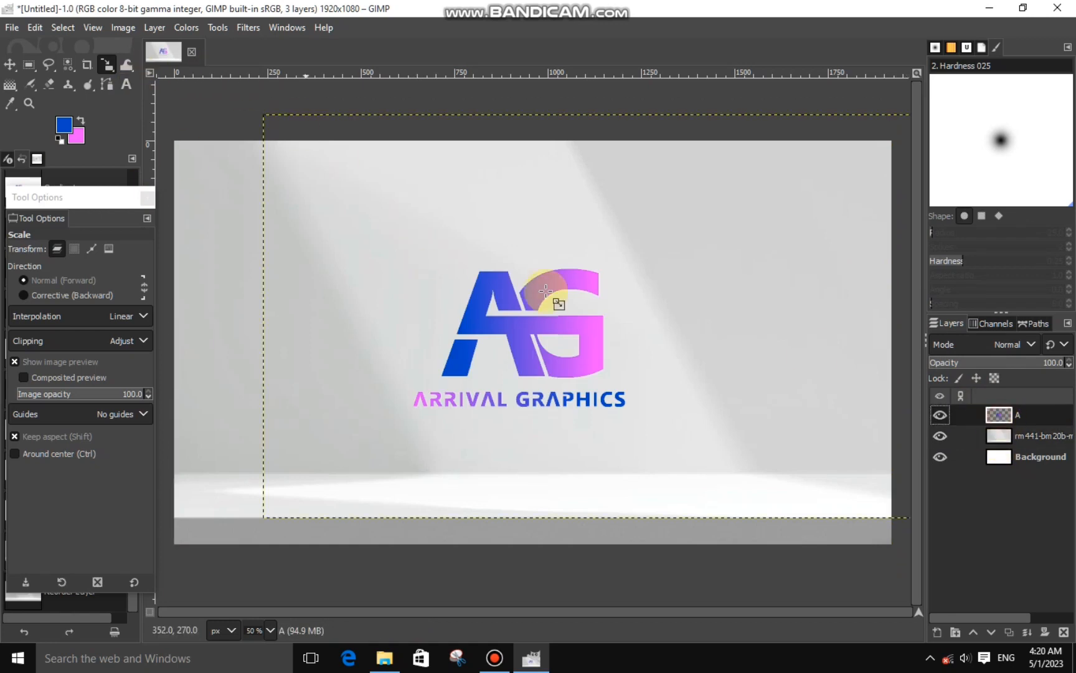
Step: Enlarge the logo layer to about 2093 × 1177 px with the Scale transform and recentre the logo on the canvas
{"action": "left_click_drag", "start_coordinate": [545, 290], "coordinate": [552, 363]}
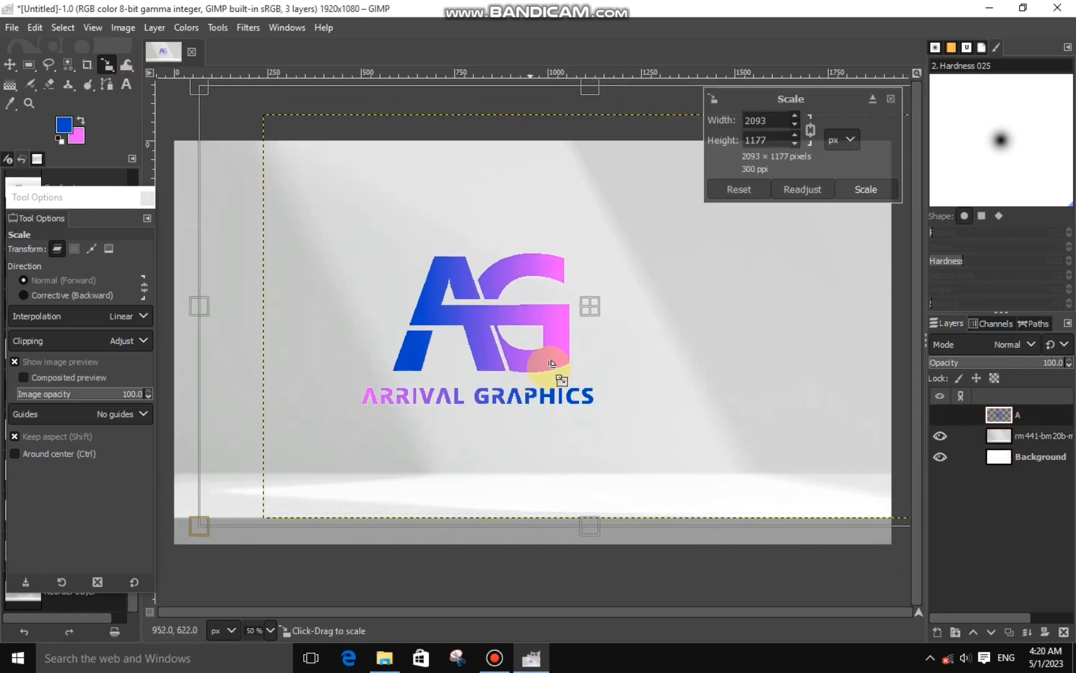
{"action": "left_click_drag", "start_coordinate": [590, 311], "coordinate": [635, 316]}
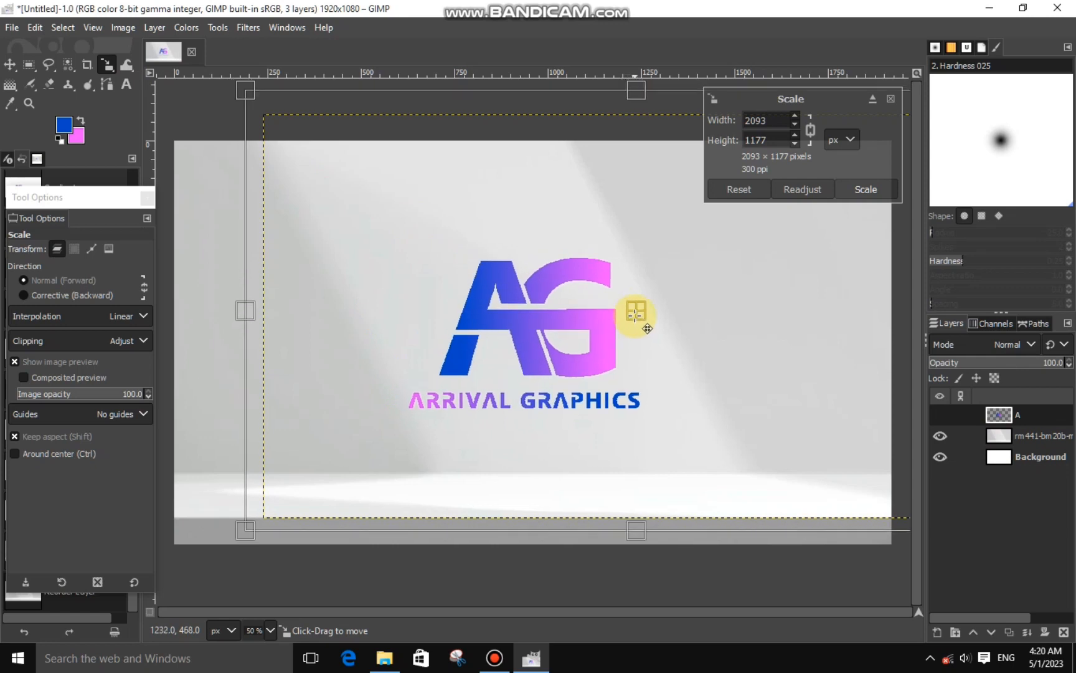
{"action": "left_click", "coordinate": [863, 200]}
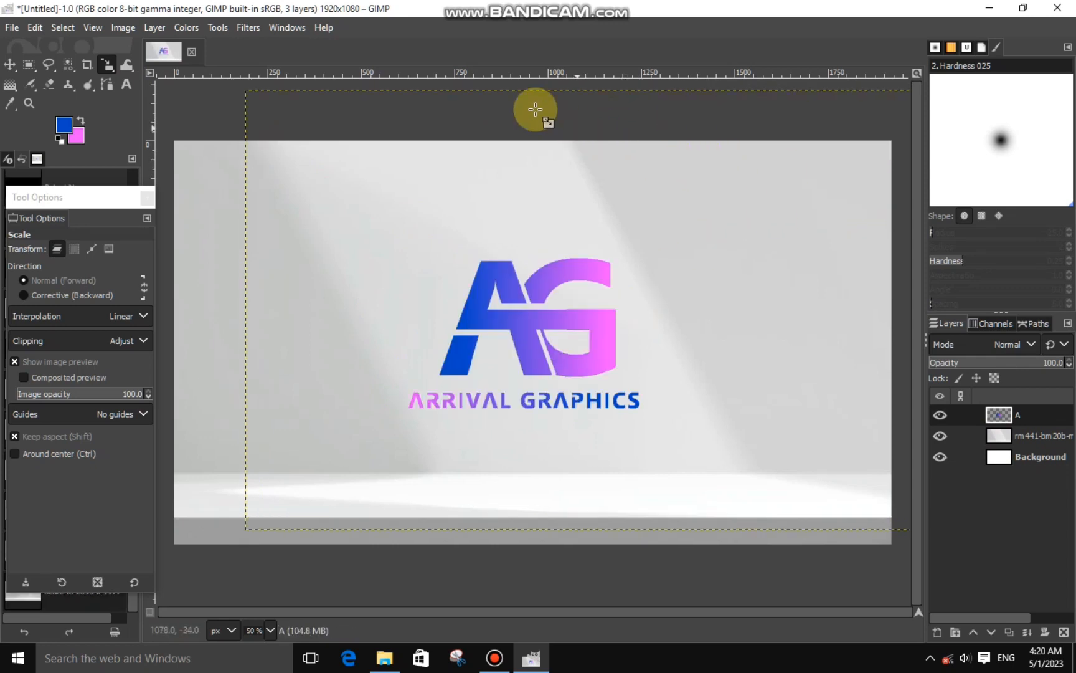
Step: Start a Long Shadow on the logo layer with shadow colour 262626 and a length of about 69.8
{"action": "left_click", "coordinate": [252, 36]}
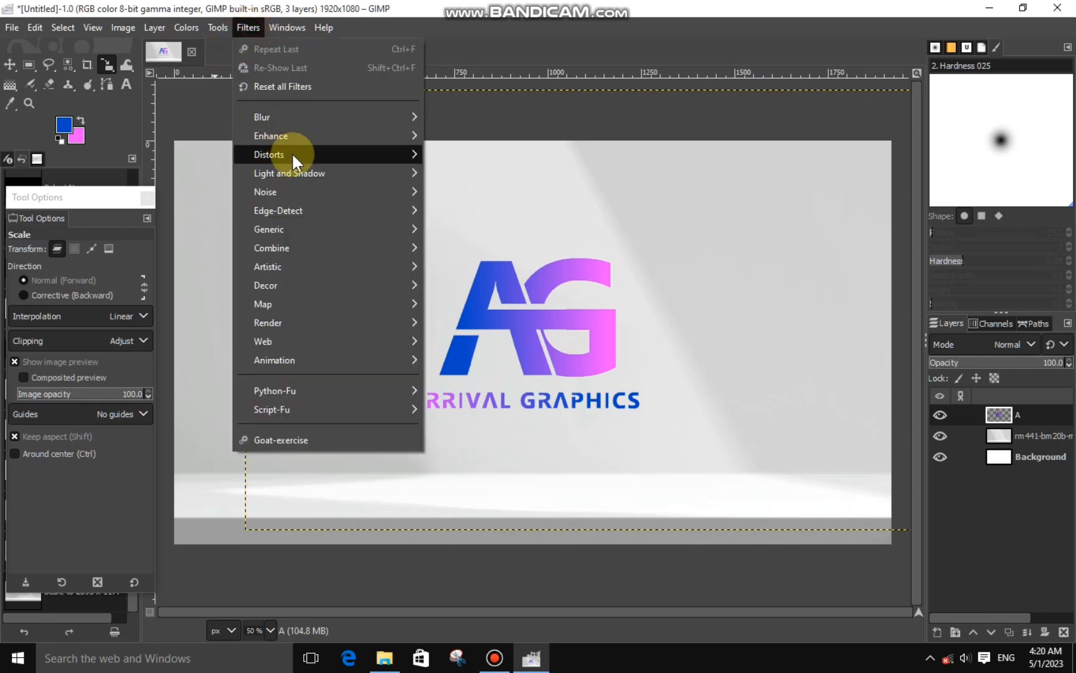
{"action": "mouse_move", "coordinate": [378, 172]}
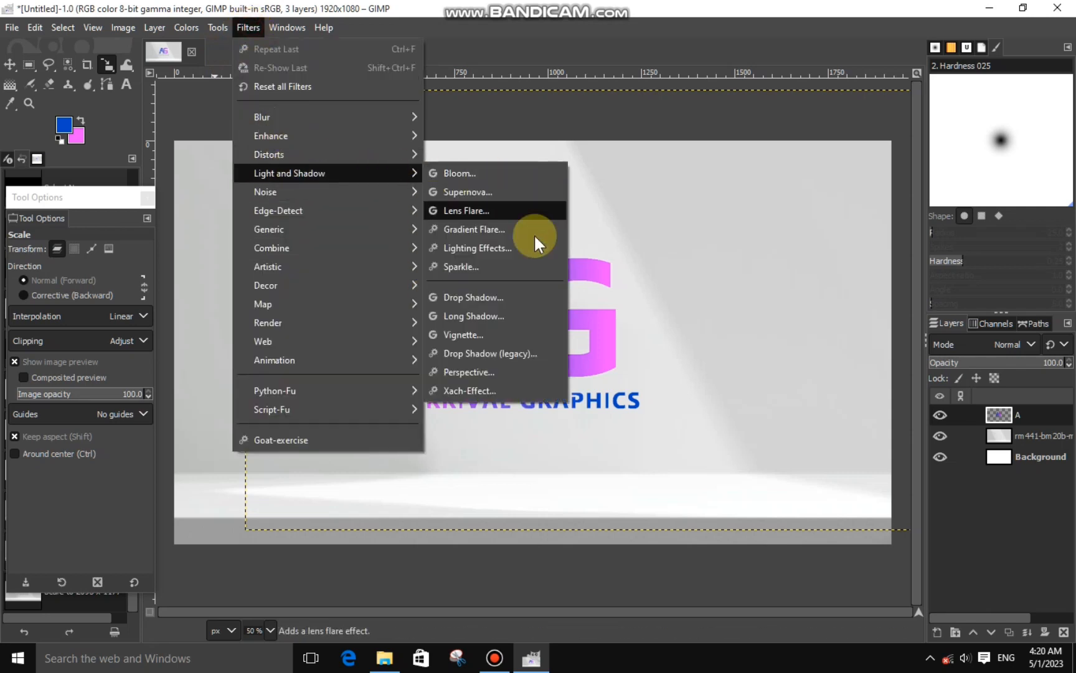
{"action": "left_click", "coordinate": [504, 315]}
{"action": "left_click", "coordinate": [249, 167]}
{"action": "left_click", "coordinate": [109, 228]}
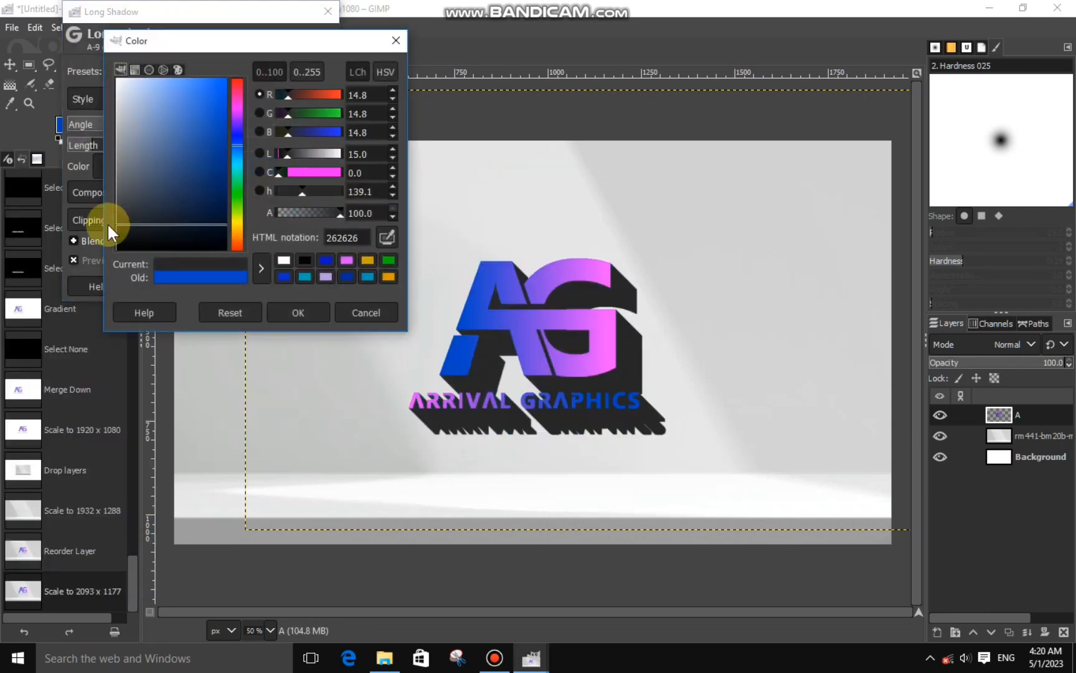
{"action": "left_click", "coordinate": [293, 312]}
{"action": "left_click", "coordinate": [85, 143]}
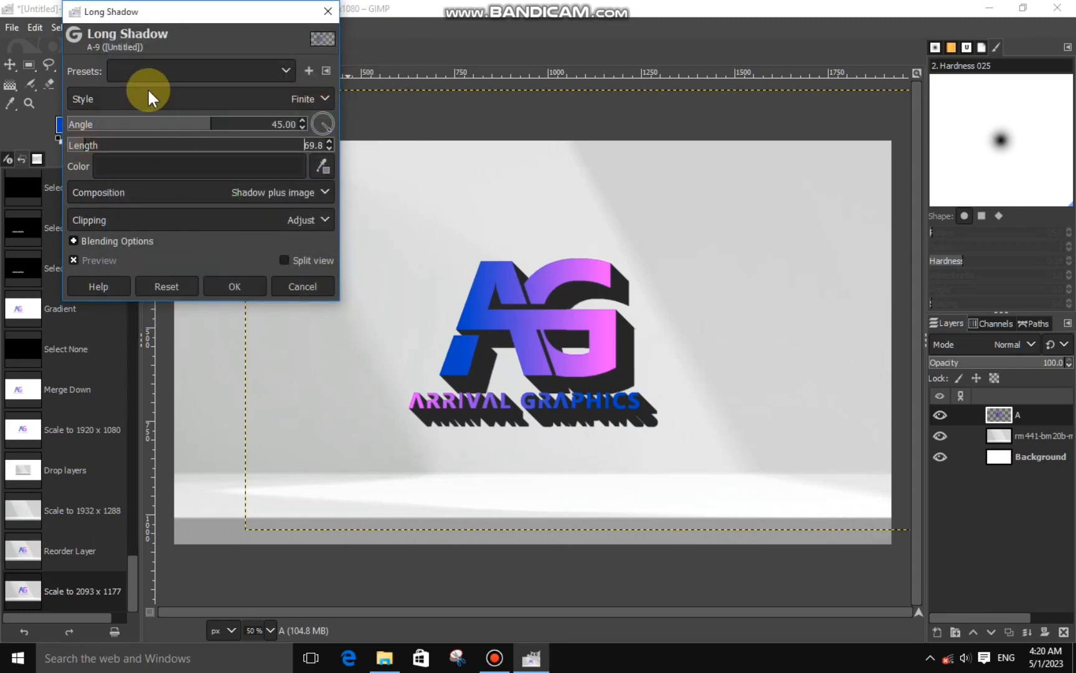
Step: Set the long shadow to the Fading style with an angle of about 67.79 and a midpoint of about 23.3, and apply it
{"action": "left_click", "coordinate": [131, 99]}
{"action": "left_click", "coordinate": [108, 149]}
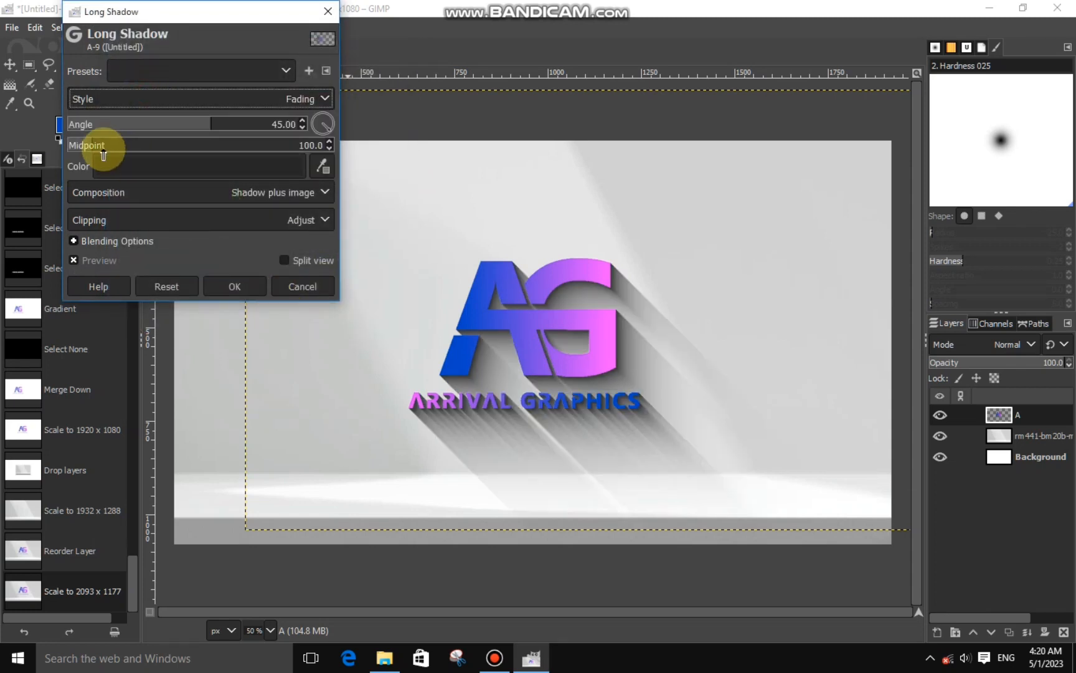
{"action": "left_click", "coordinate": [82, 147]}
{"action": "left_click_drag", "start_coordinate": [155, 130], "coordinate": [226, 126]}
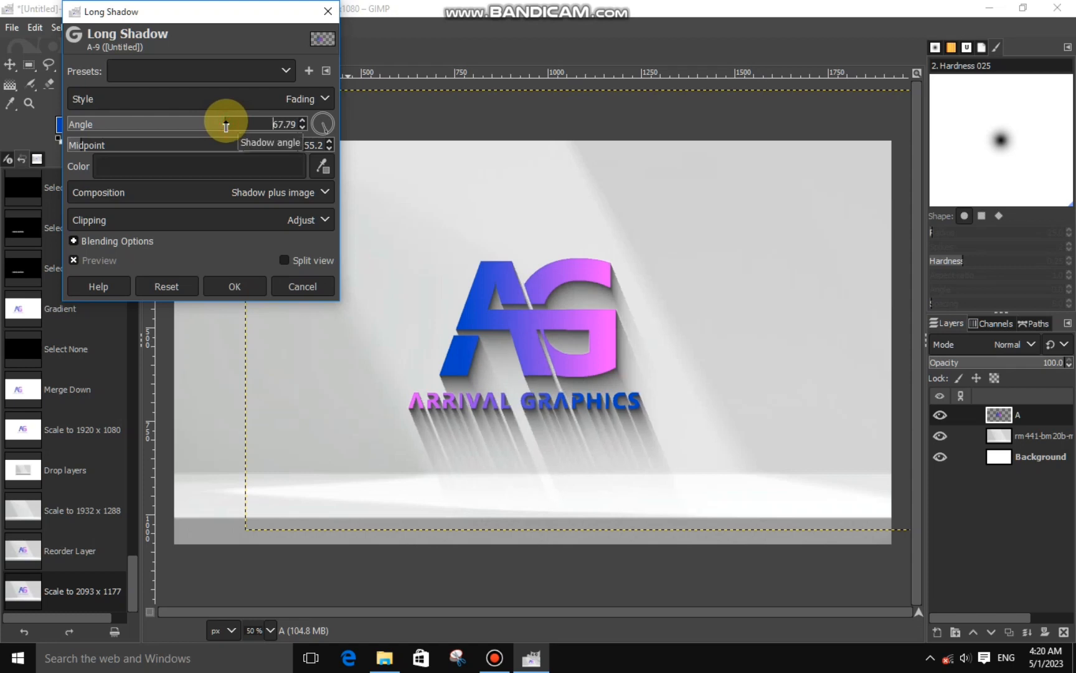
{"action": "left_click_drag", "start_coordinate": [77, 145], "coordinate": [73, 146]}
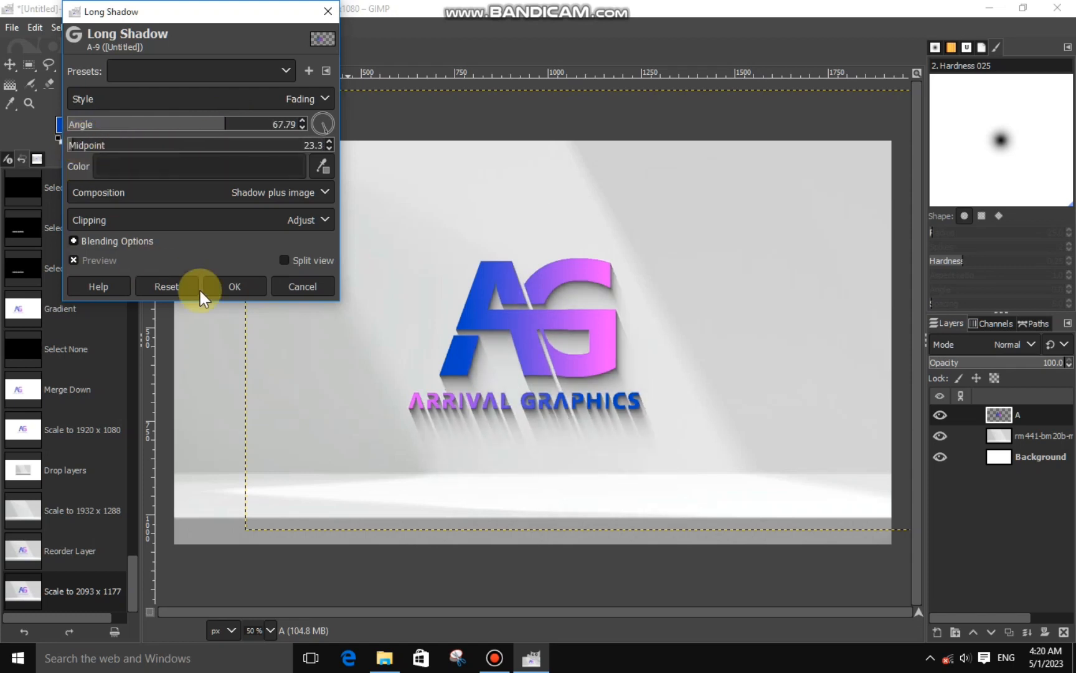
{"action": "left_click", "coordinate": [234, 286]}
Step: Import the white-gray abstract gritty paper texture as a layer and scale it to about 898 × 599 px over the whole logo
{"action": "left_click", "coordinate": [386, 659]}
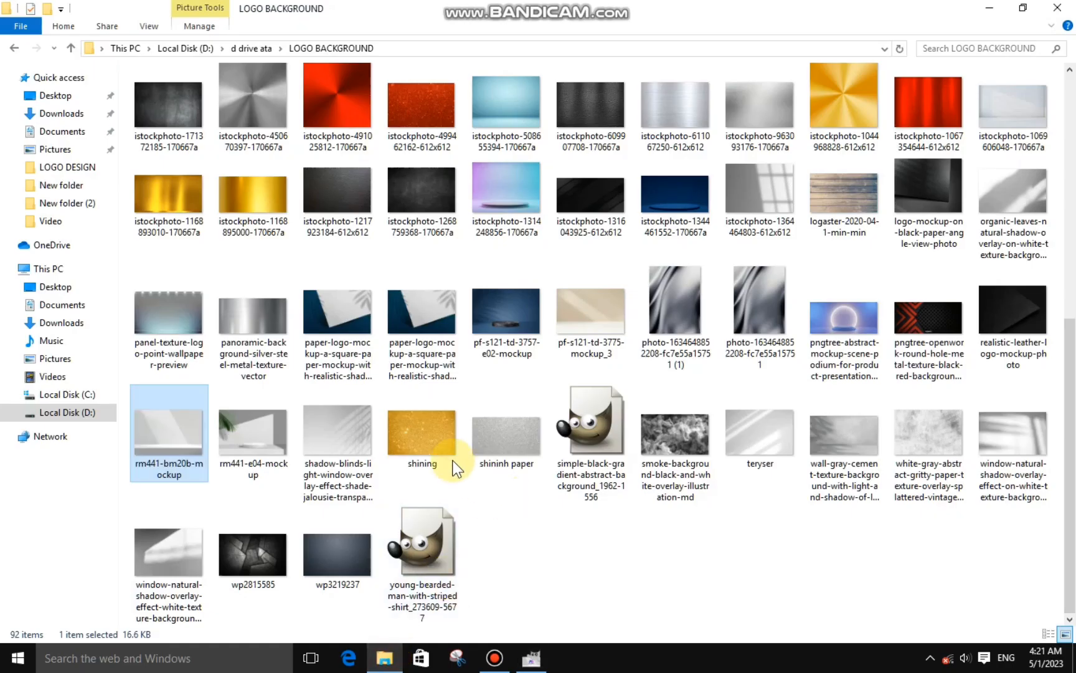
{"action": "left_click_drag", "start_coordinate": [928, 436], "coordinate": [413, 283]}
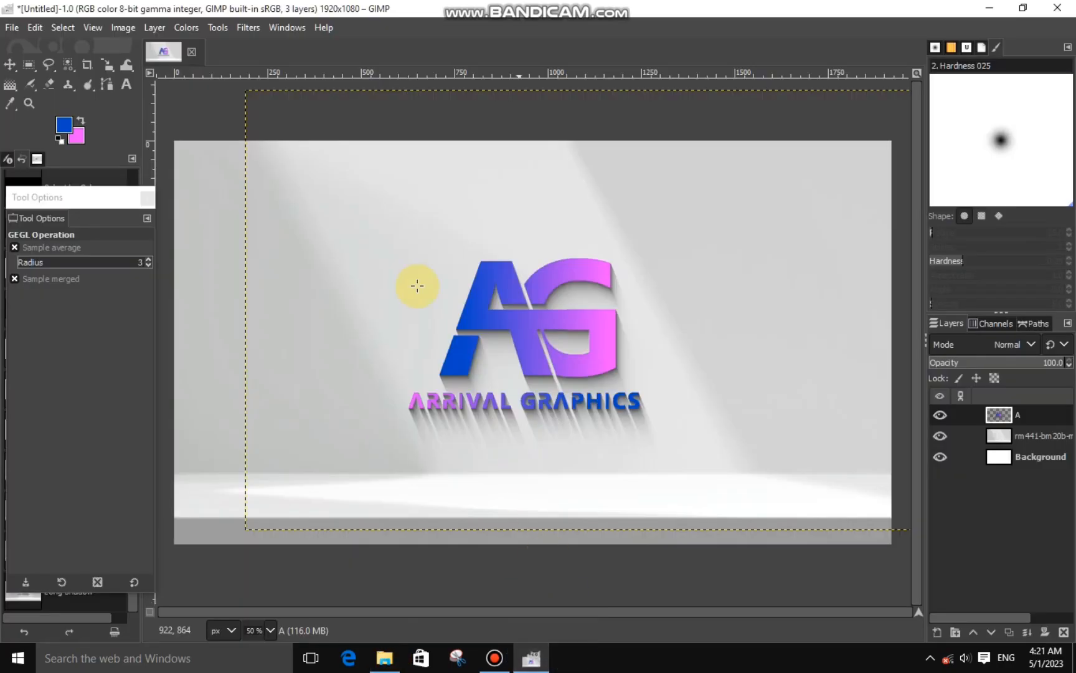
{"action": "left_click", "coordinate": [107, 64]}
{"action": "left_click_drag", "start_coordinate": [330, 268], "coordinate": [783, 526]}
{"action": "left_click_drag", "start_coordinate": [783, 526], "coordinate": [637, 355]}
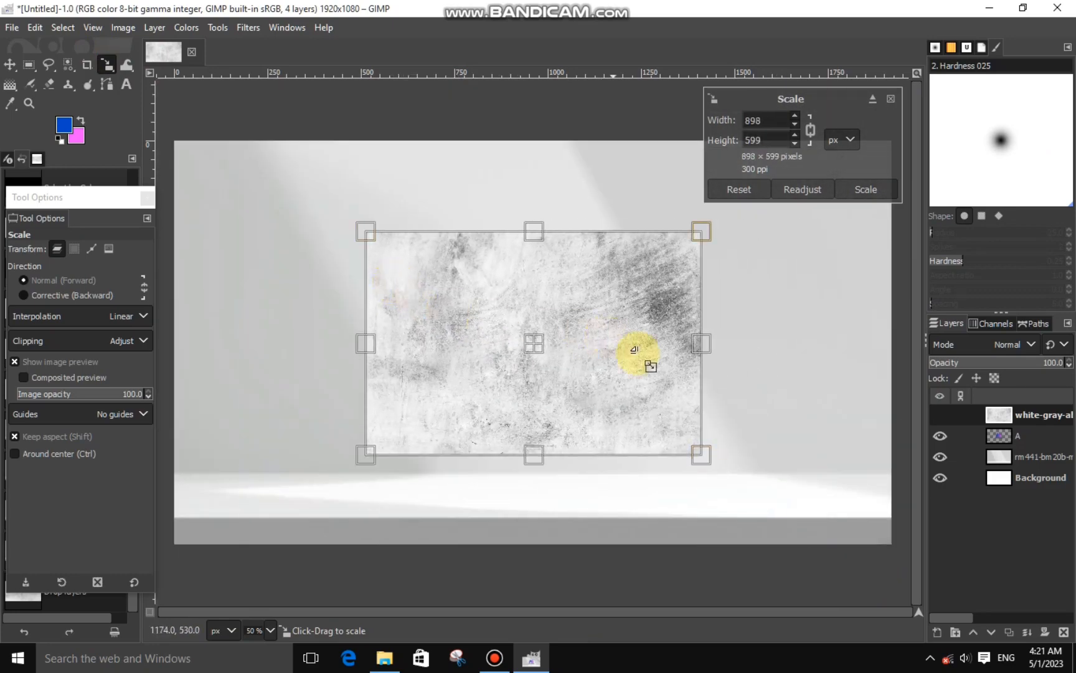
{"action": "left_click", "coordinate": [869, 193]}
Step: Make a selection from the logo layer's alpha, invert it, and cut away the texture outside the logo shape
{"action": "right_click", "coordinate": [1008, 428]}
{"action": "left_click", "coordinate": [966, 503]}
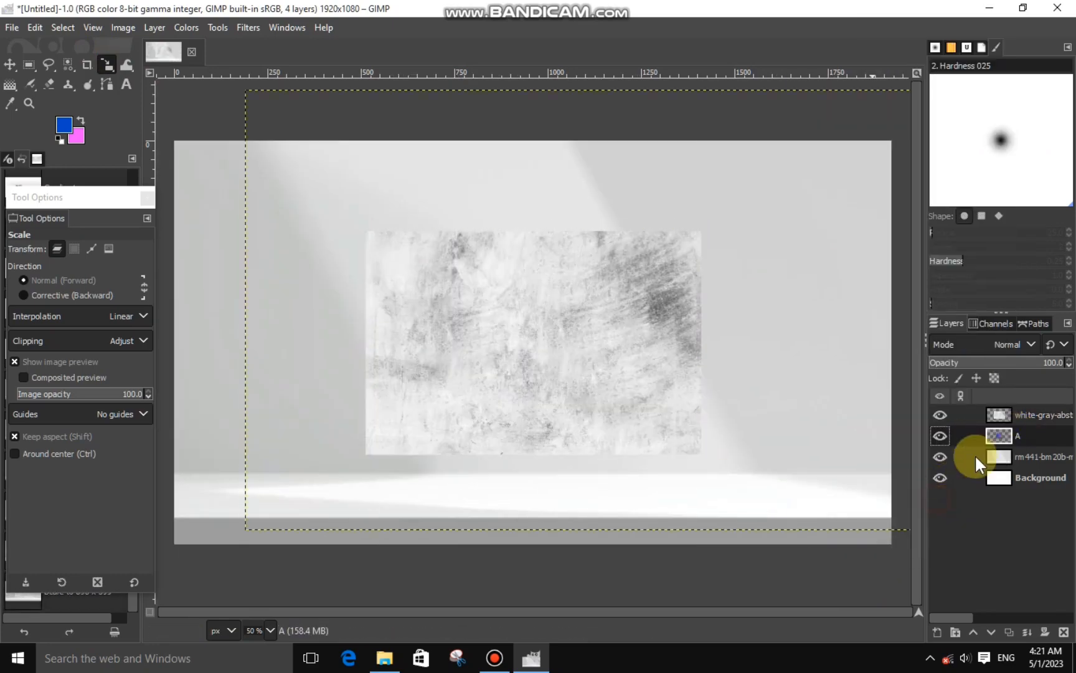
{"action": "left_click", "coordinate": [1018, 411]}
{"action": "left_click", "coordinate": [62, 28]}
{"action": "left_click", "coordinate": [81, 86]}
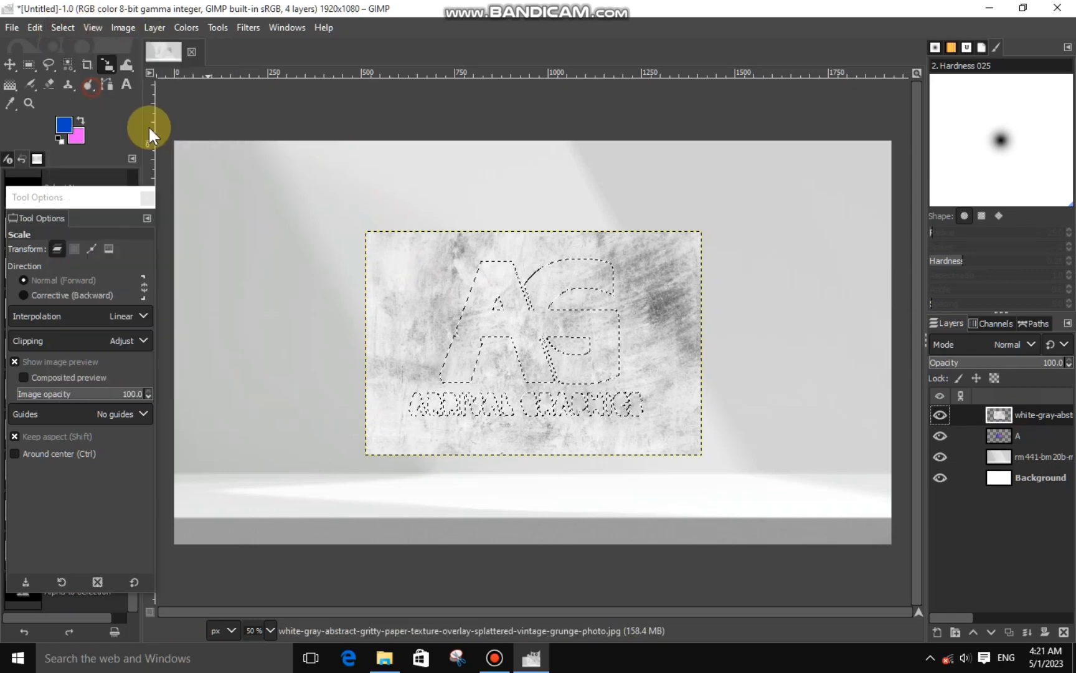
{"action": "right_click", "coordinate": [363, 236]}
{"action": "mouse_move", "coordinate": [405, 279]}
{"action": "left_click", "coordinate": [512, 243]}
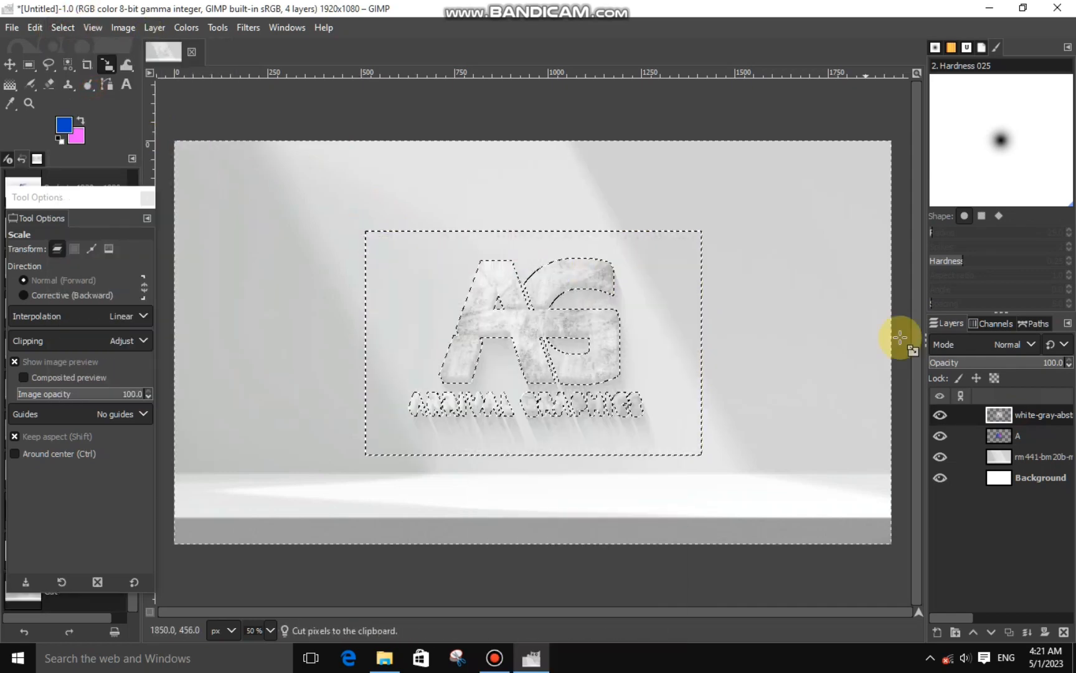
Step: Set the texture layer's blend mode to Overlay, clear the selection, and merge the texture down into the logo layer
{"action": "left_click", "coordinate": [997, 344]}
{"action": "left_click", "coordinate": [970, 325]}
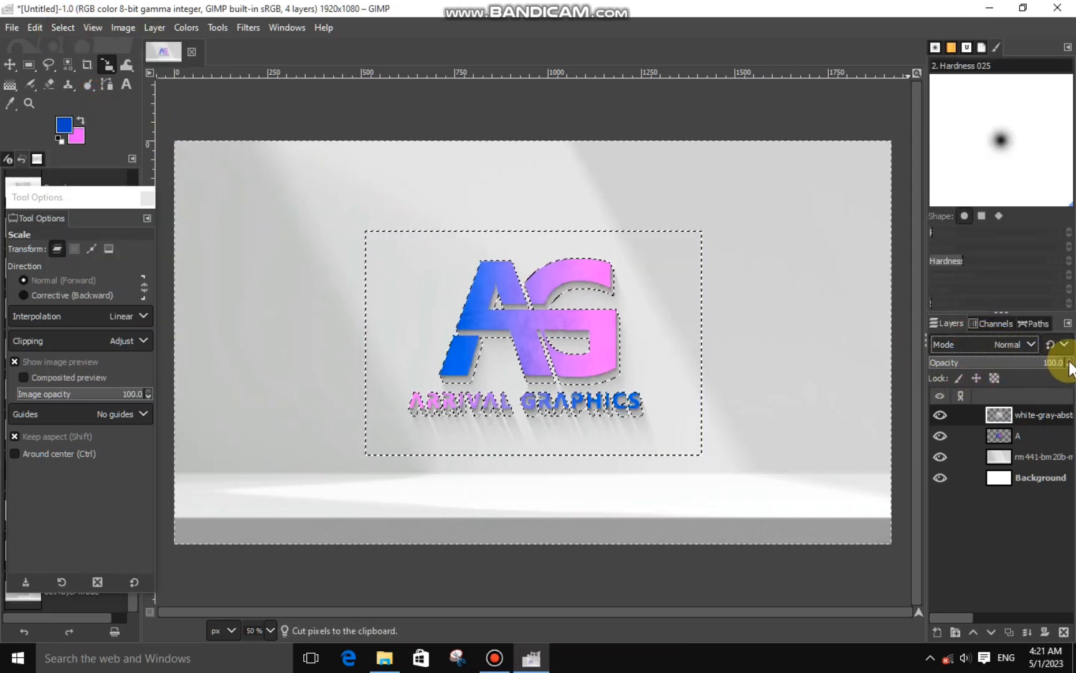
{"action": "left_click", "coordinate": [1030, 348]}
{"action": "left_click", "coordinate": [979, 317]}
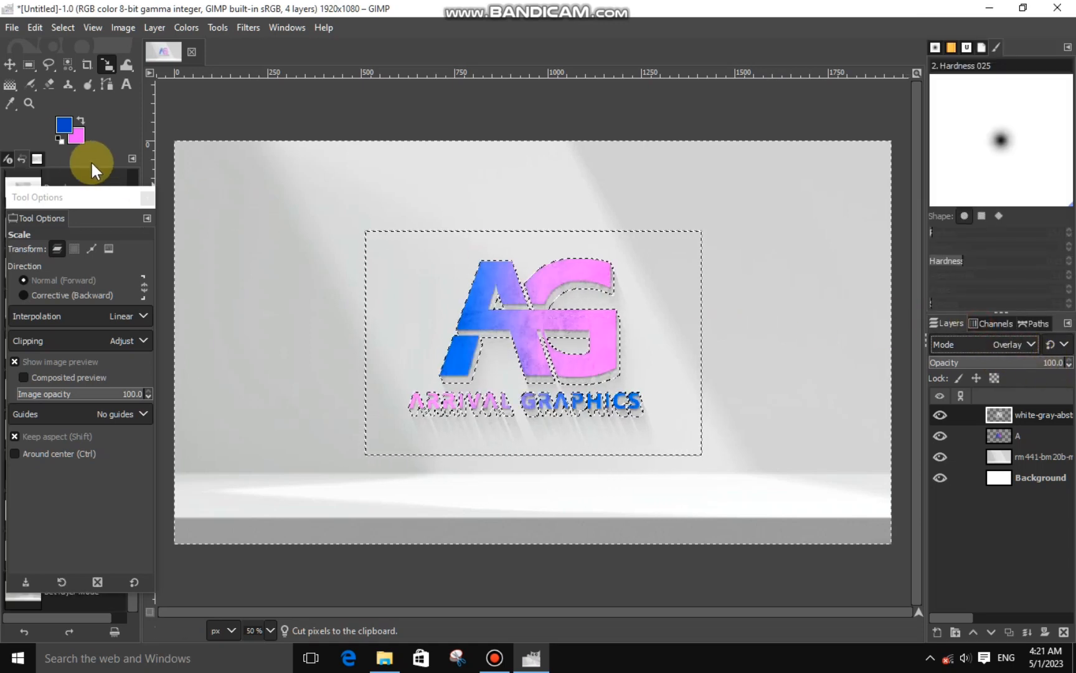
{"action": "key", "text": "ctrl+shift+a"}
{"action": "right_click", "coordinate": [1011, 418]}
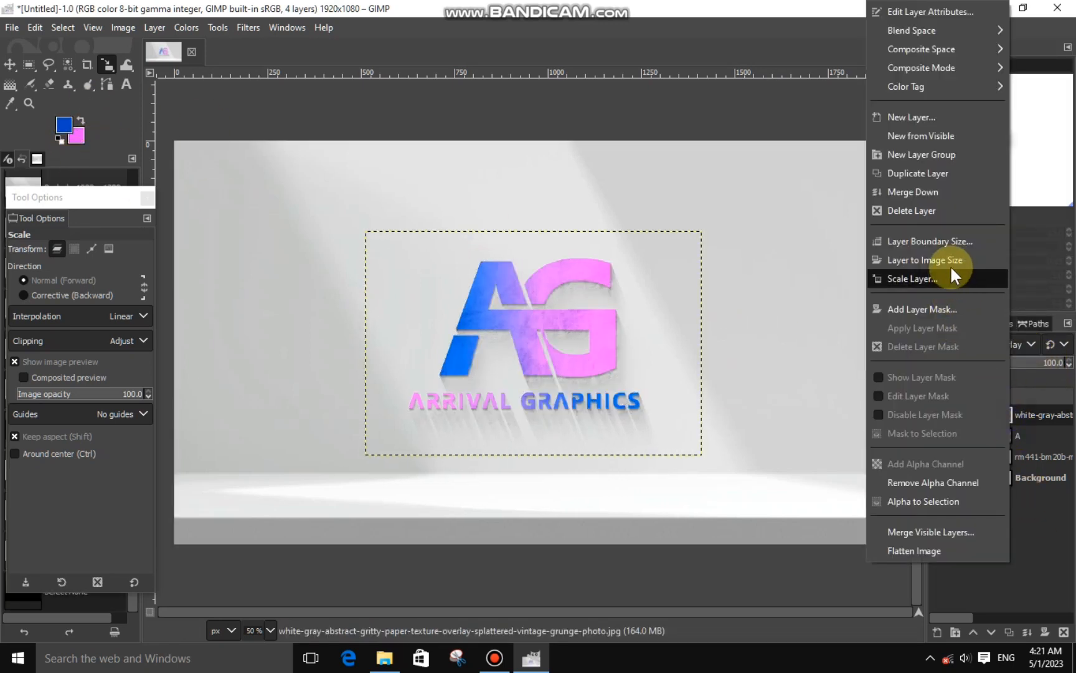
{"action": "left_click", "coordinate": [925, 193]}
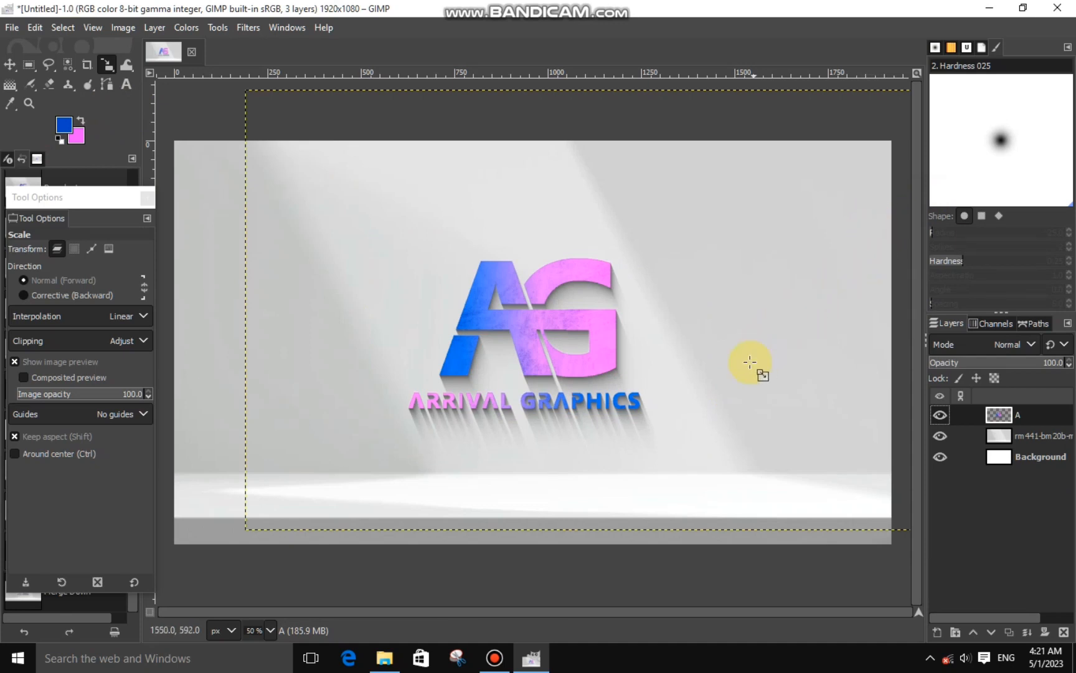
Step: Duplicate the logo layer, hide the copy, and make the original layer active
{"action": "left_click", "coordinate": [1010, 632]}
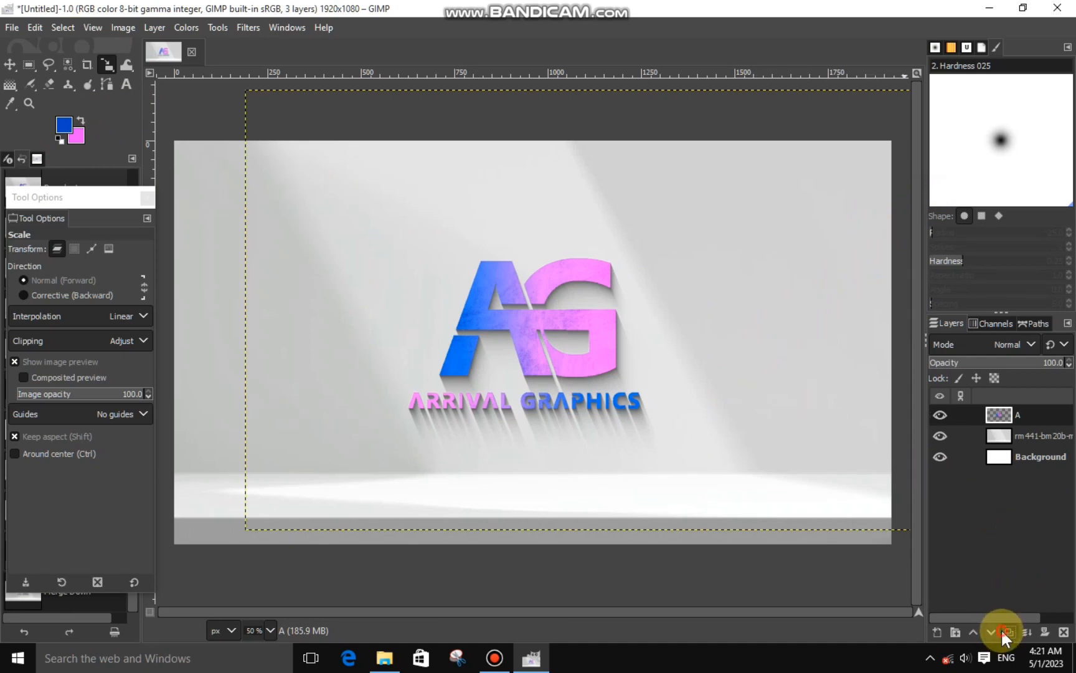
{"action": "left_click", "coordinate": [941, 413]}
{"action": "left_click", "coordinate": [991, 430]}
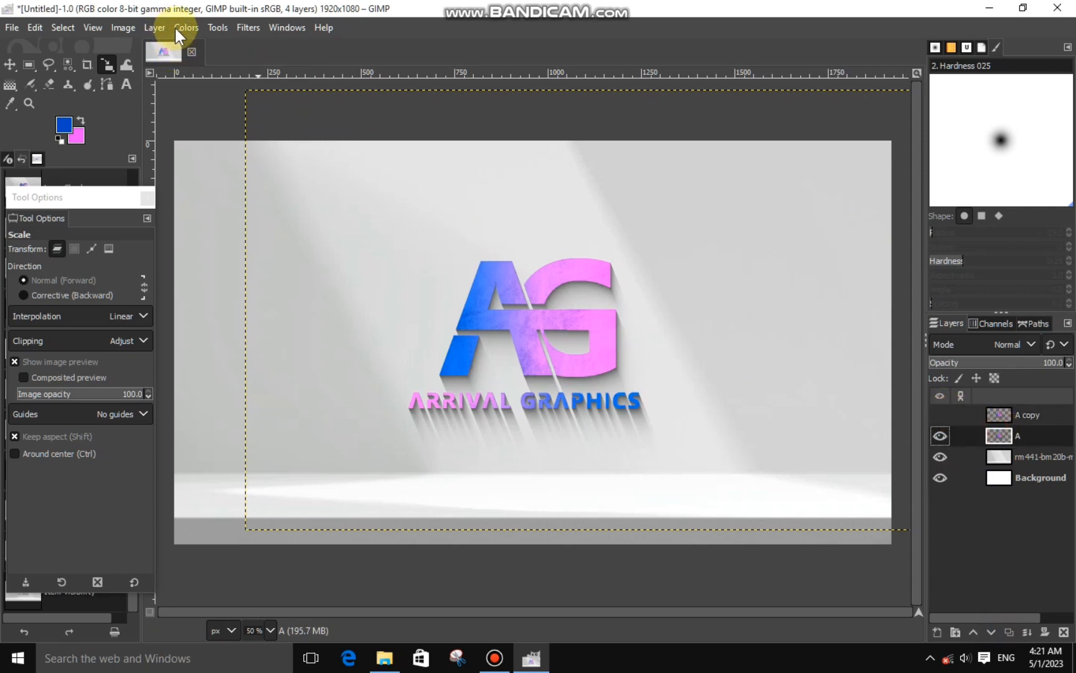
Step: Darken the original logo layer by applying a slightly negative Exposure adjustment
{"action": "left_click", "coordinate": [216, 132]}
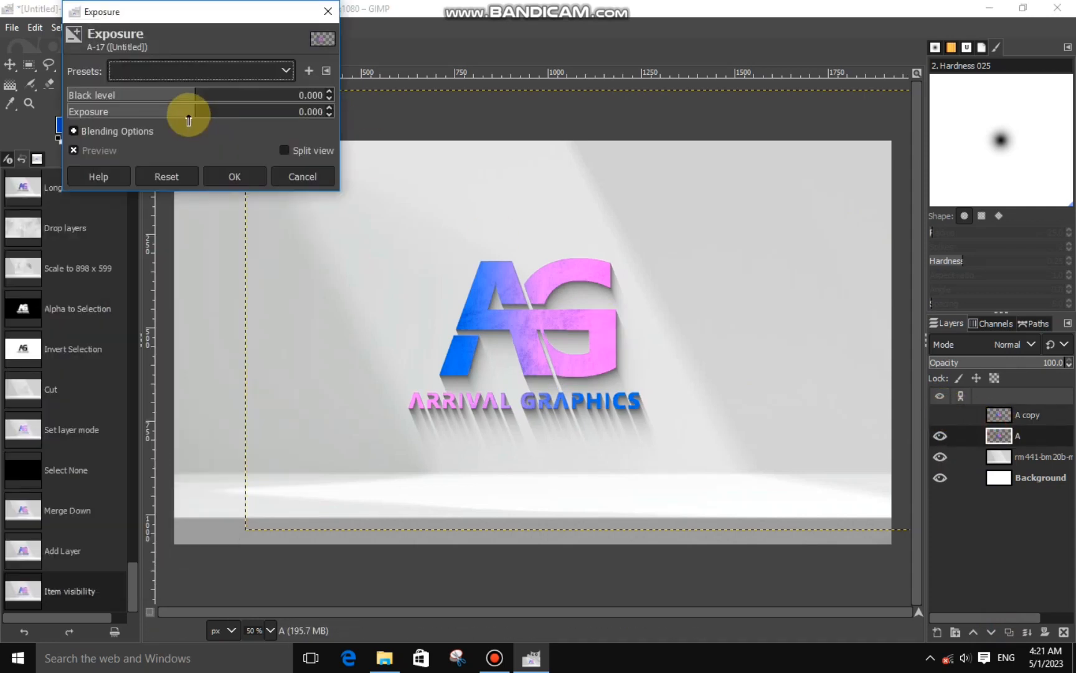
{"action": "left_click_drag", "start_coordinate": [188, 112], "coordinate": [188, 118]}
{"action": "left_click", "coordinate": [185, 117]}
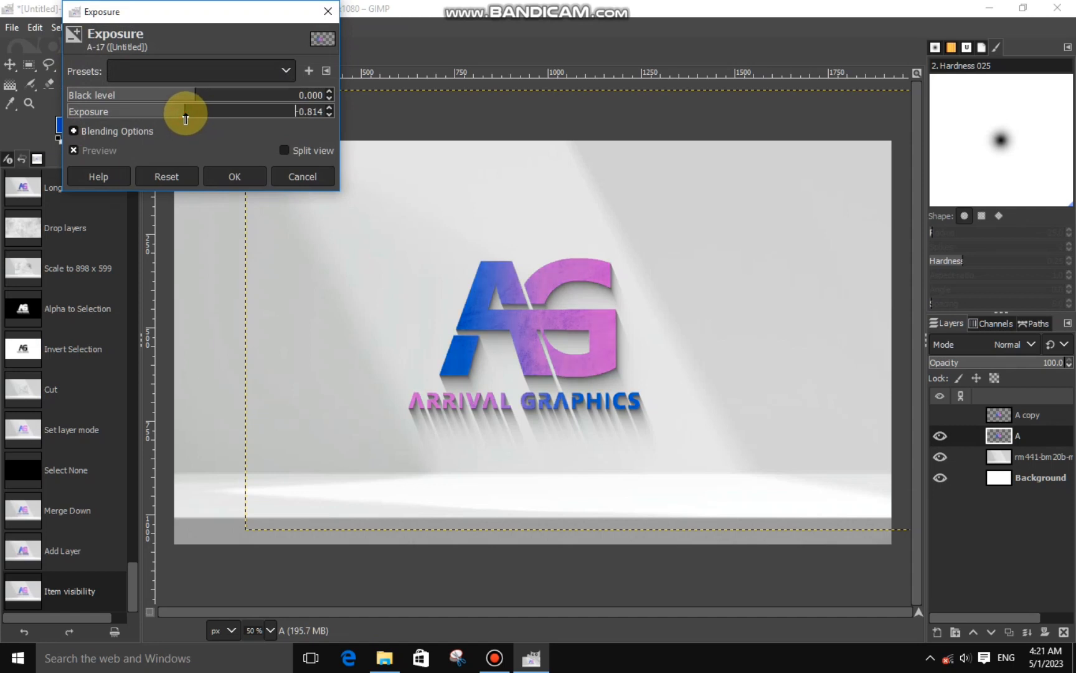
{"action": "left_click", "coordinate": [187, 119]}
{"action": "left_click", "coordinate": [235, 177]}
Step: Show the logo copy again and place it beneath the darkened logo layer
{"action": "left_click", "coordinate": [941, 413]}
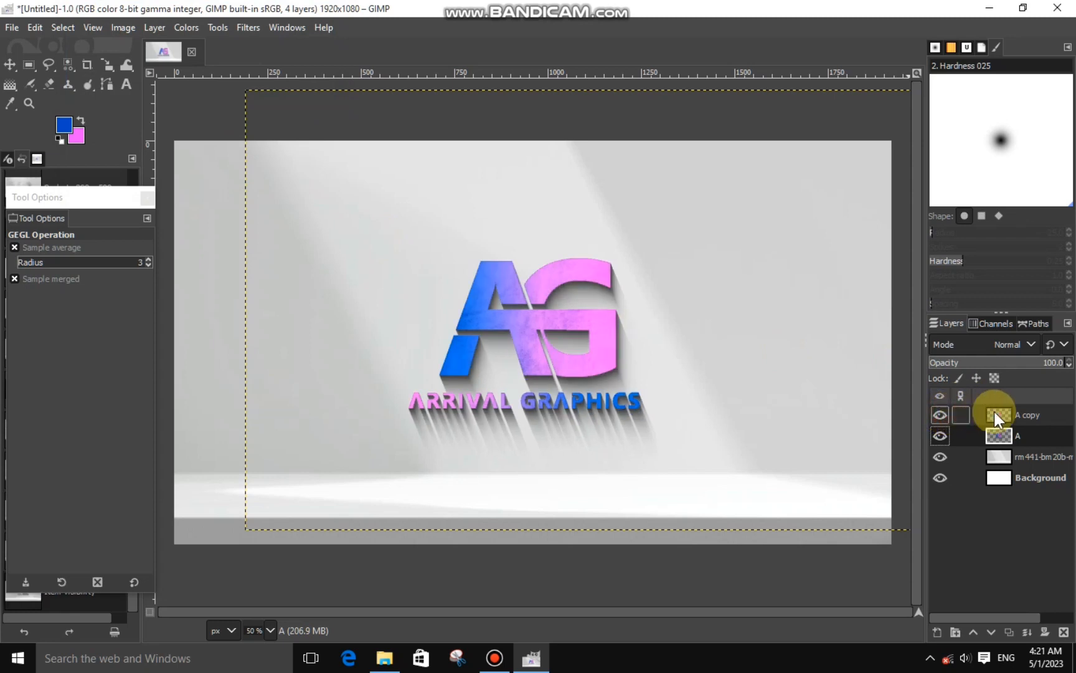
{"action": "left_click_drag", "start_coordinate": [994, 415], "coordinate": [990, 441]}
{"action": "left_click", "coordinate": [1009, 416]}
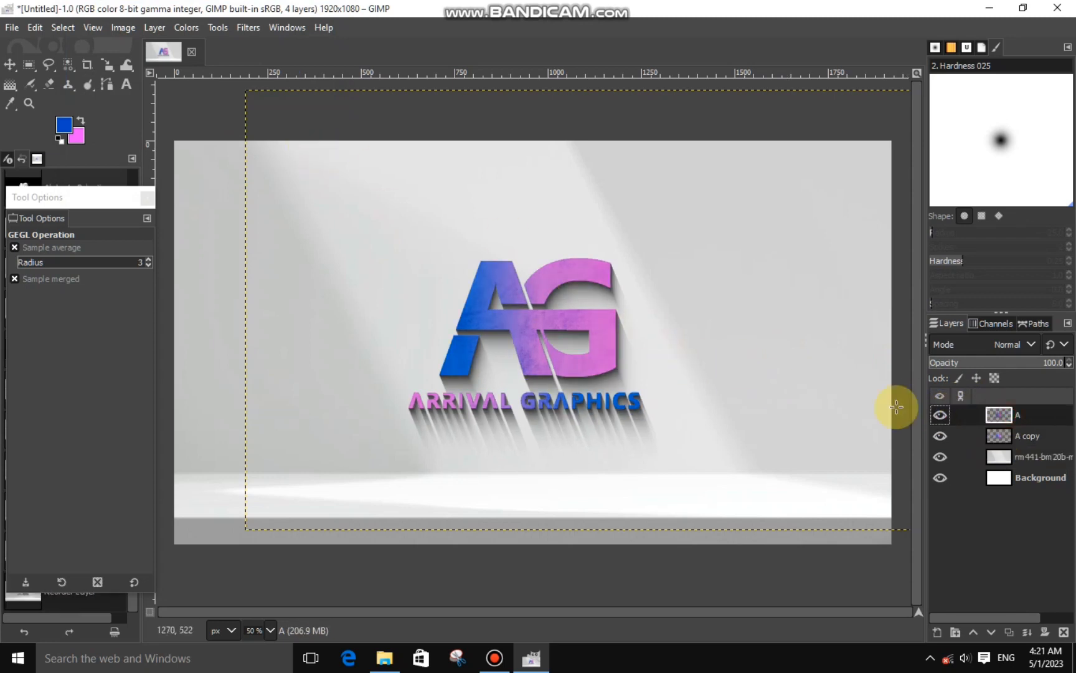
Step: Hide the darkened logo layer and brighten the copy with an Exposure of about 0.581
{"action": "left_click", "coordinate": [940, 415]}
{"action": "left_click", "coordinate": [979, 429]}
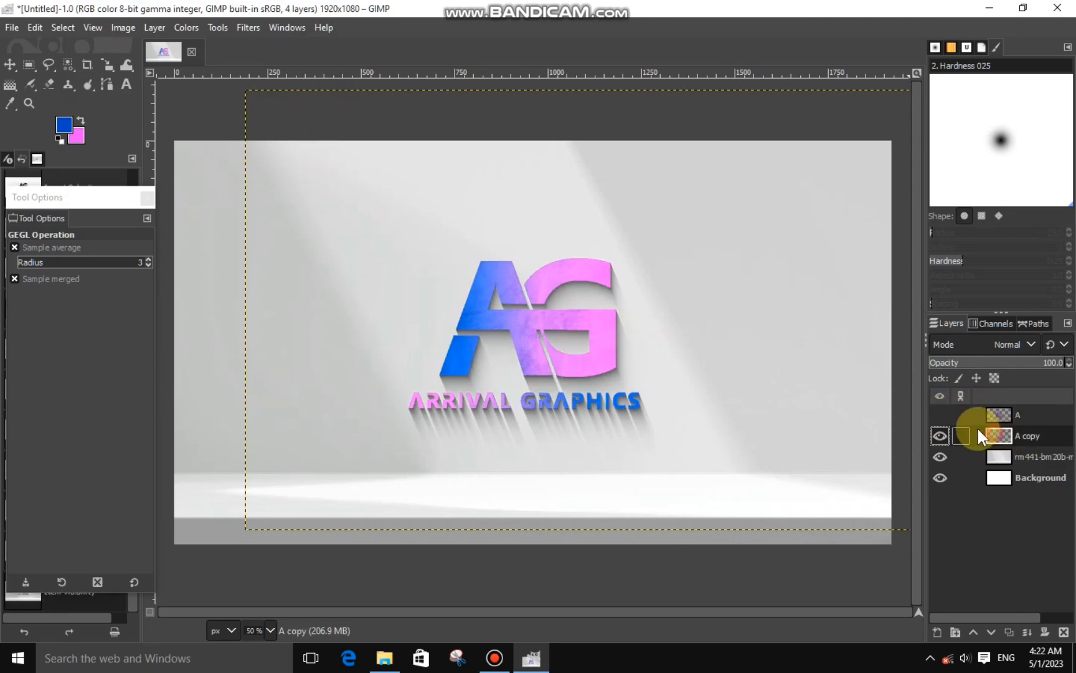
{"action": "left_click", "coordinate": [181, 29]}
{"action": "left_click", "coordinate": [219, 140]}
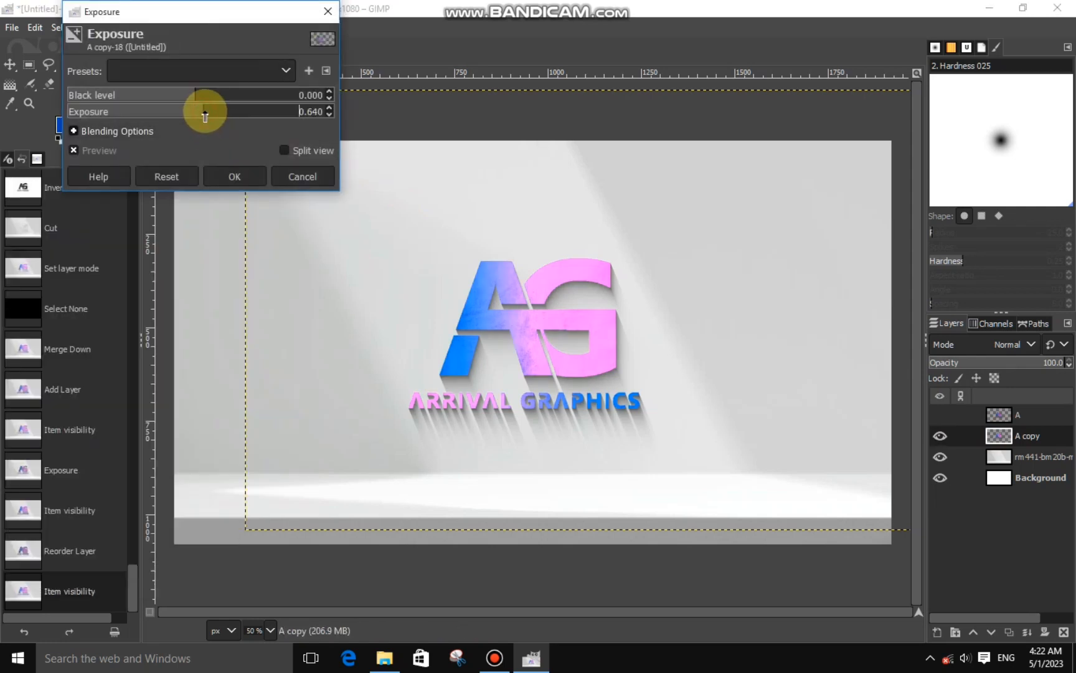
{"action": "left_click", "coordinate": [204, 110]}
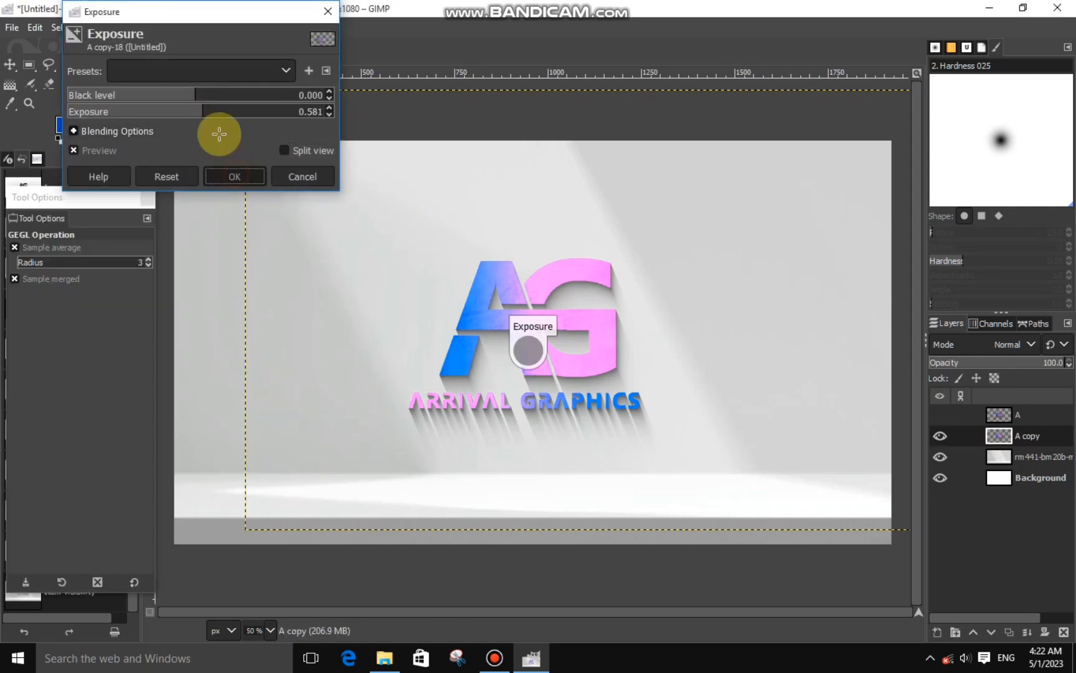
{"action": "left_click", "coordinate": [235, 176]}
Step: Show the darkened logo layer again and shift it slightly with the Scale transform so the bright copy forms an edge highlight
{"action": "left_click", "coordinate": [940, 414]}
{"action": "left_click", "coordinate": [997, 412]}
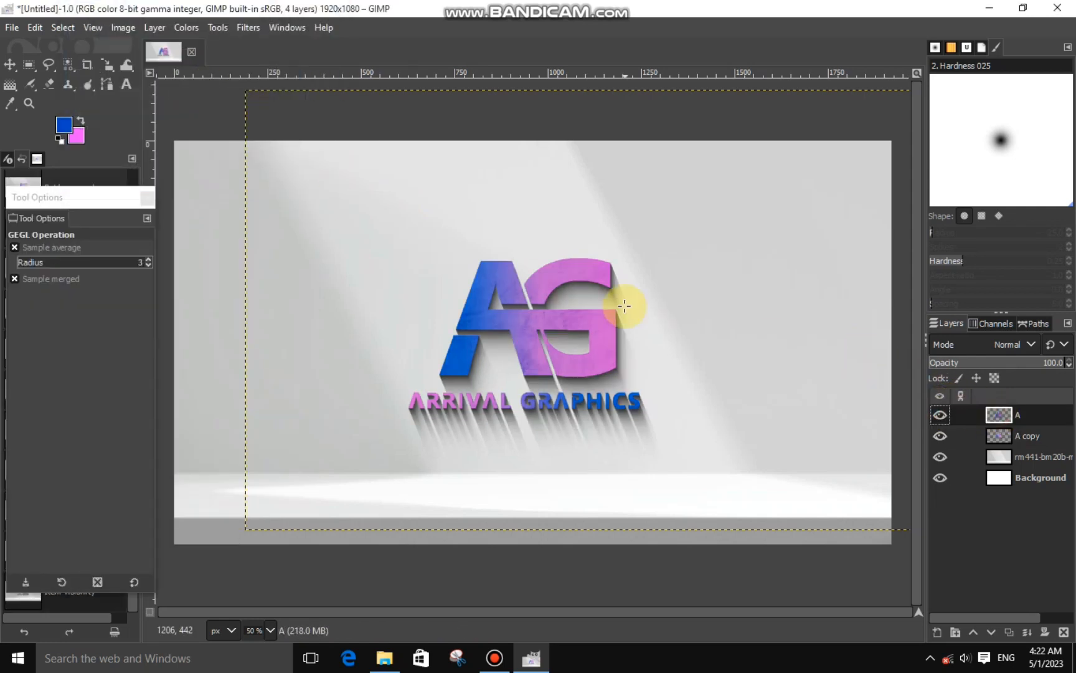
{"action": "left_click", "coordinate": [129, 72]}
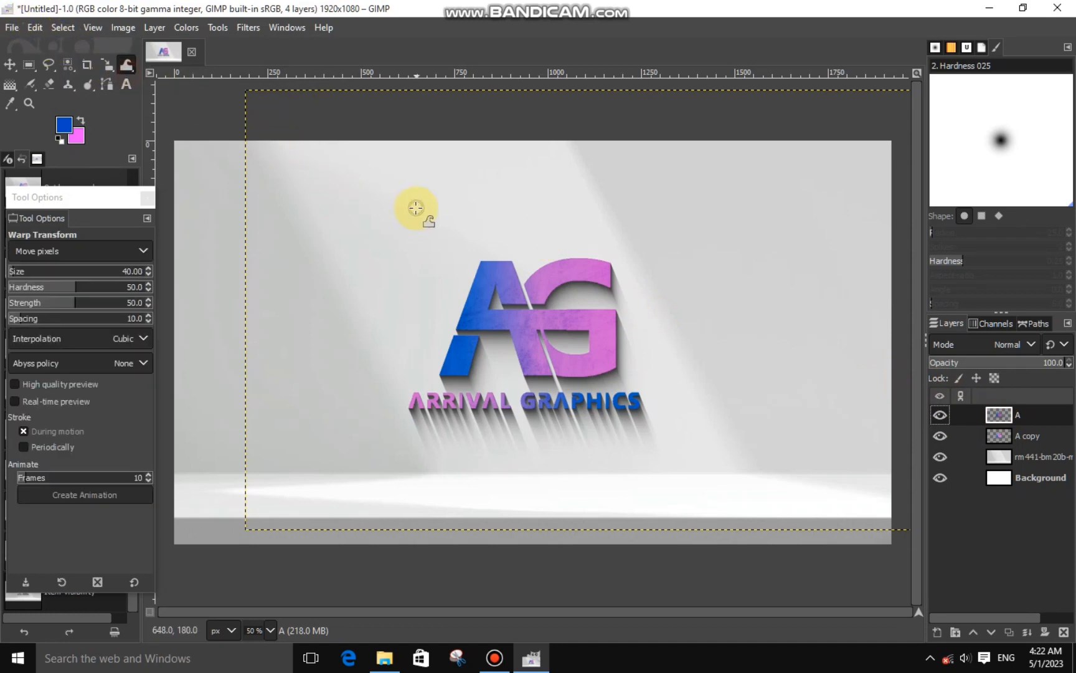
{"action": "key", "text": "shift+s"}
{"action": "left_click", "coordinate": [517, 345]}
{"action": "scroll", "coordinate": [517, 345], "scroll_direction": "up", "scroll_amount": 2}
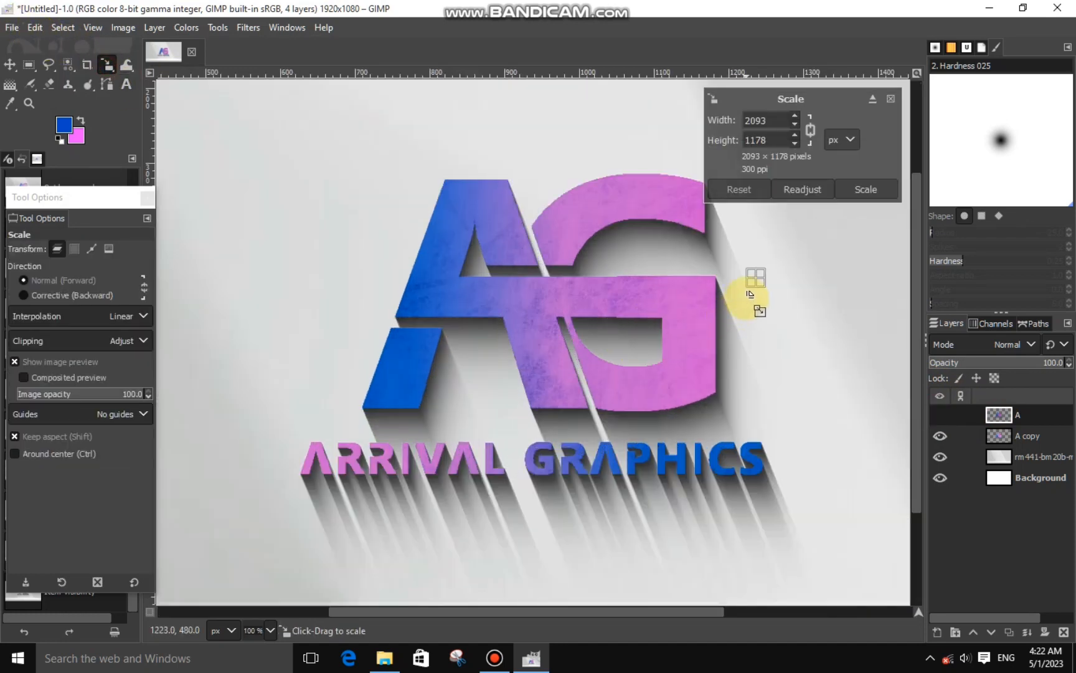
{"action": "left_click_drag", "start_coordinate": [755, 314], "coordinate": [774, 295]}
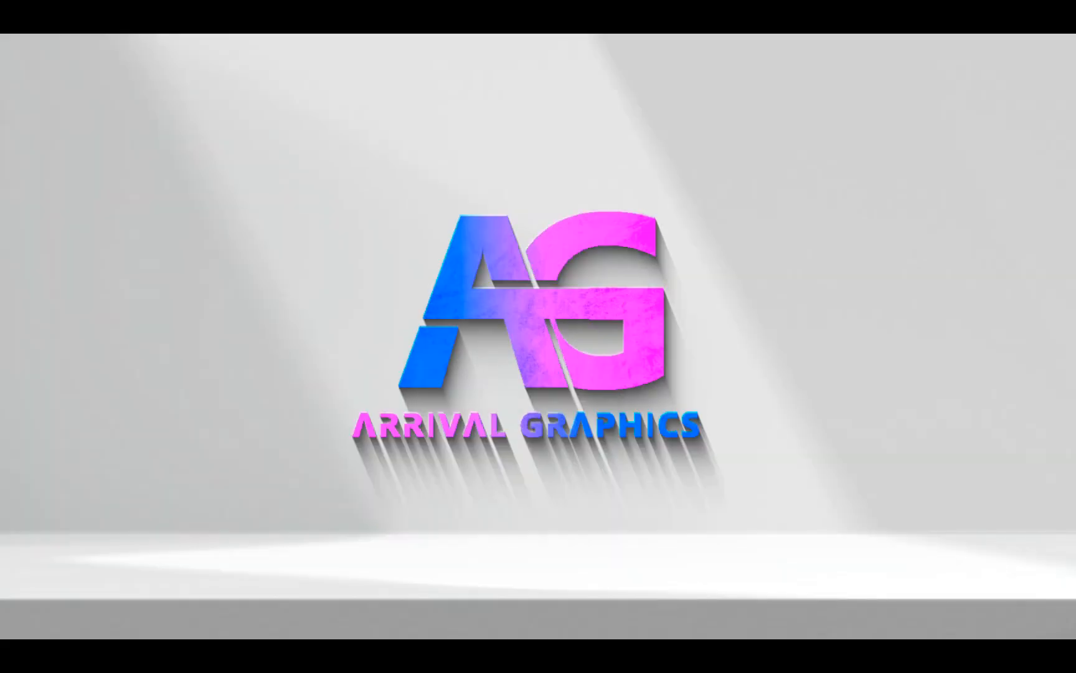